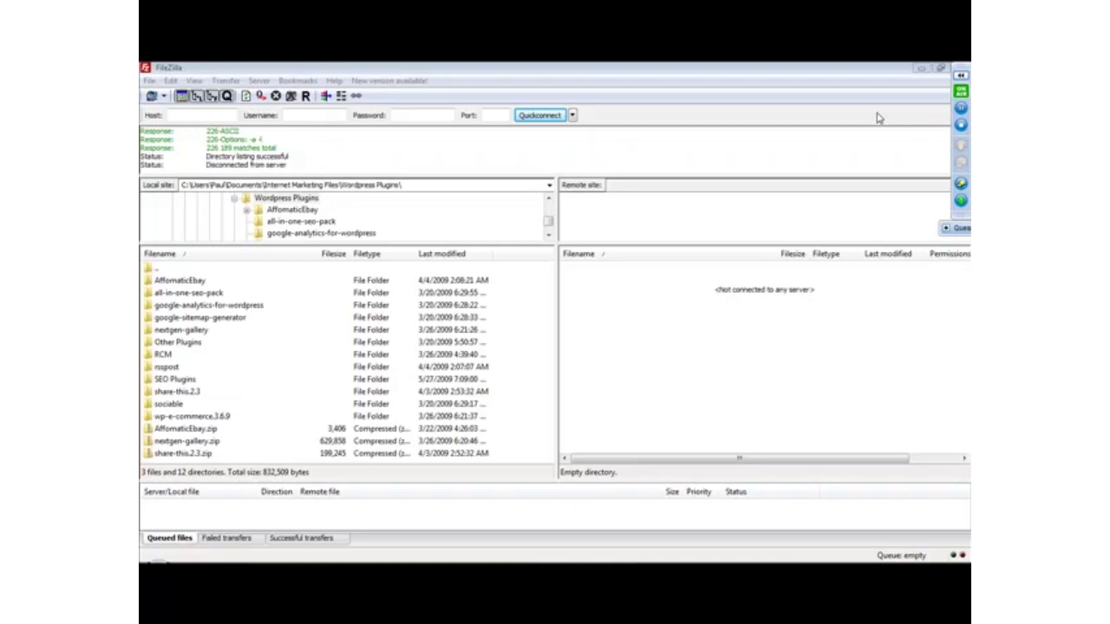
Switch to the Wordpress Plugins folder in Windows Explorer and check the extraction options for the share-this.2.3 zip archive.
left_click(215, 71)
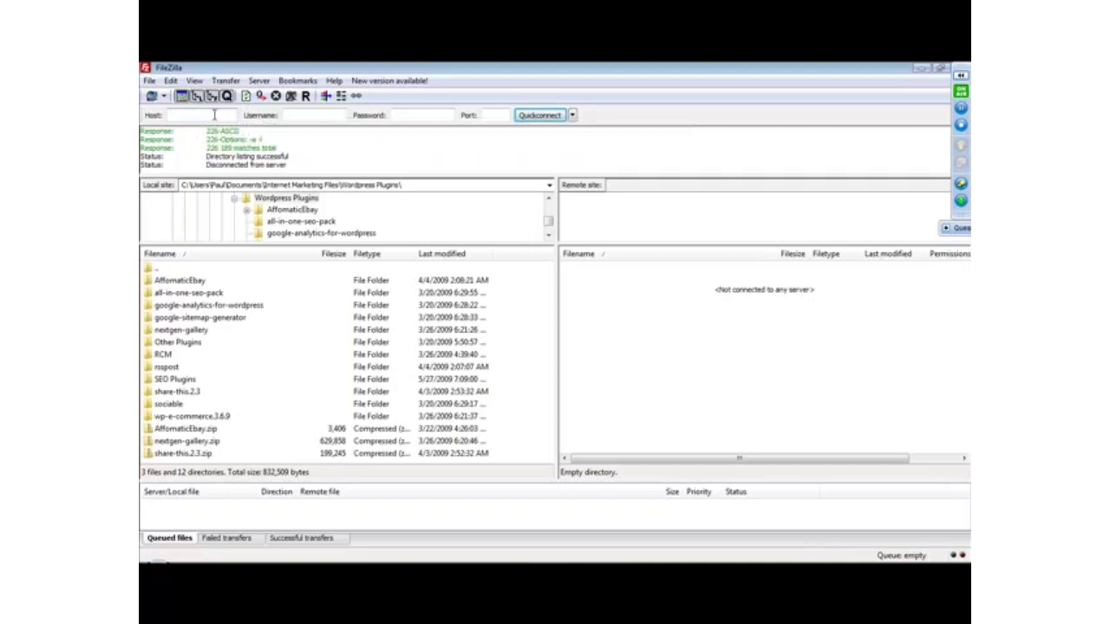
left_click(493, 114)
left_click(350, 570)
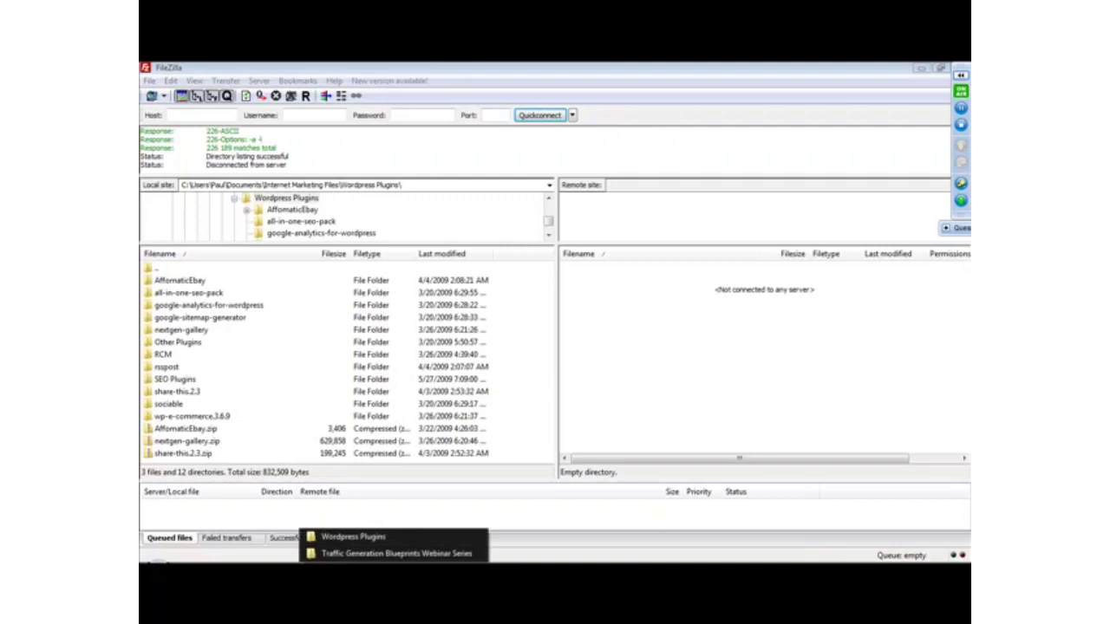
left_click(351, 537)
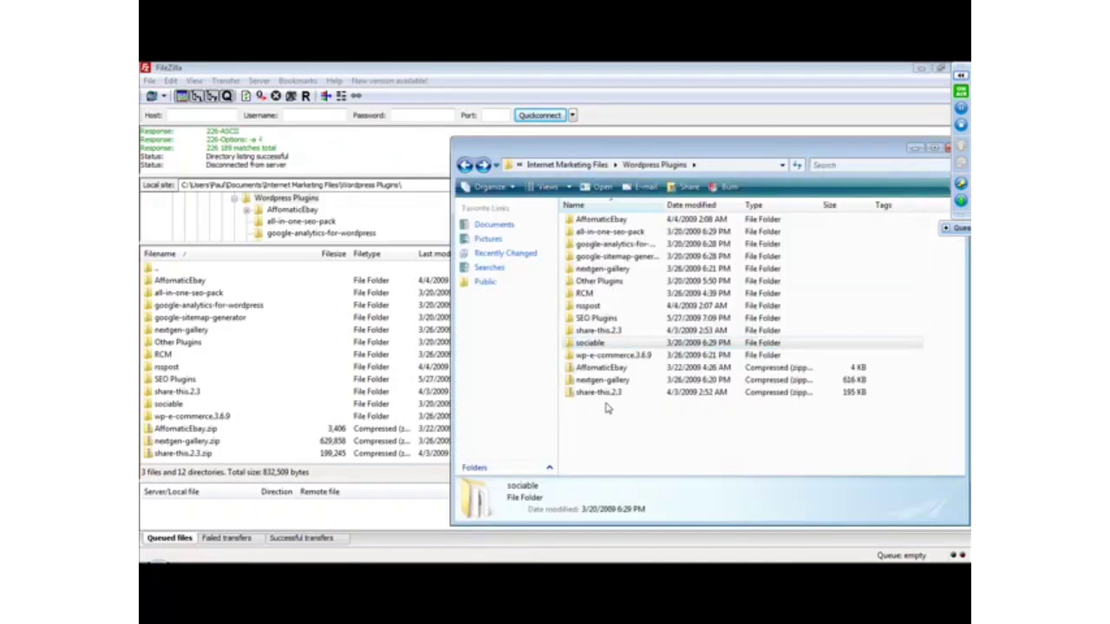
left_click_drag(545, 149, 377, 138)
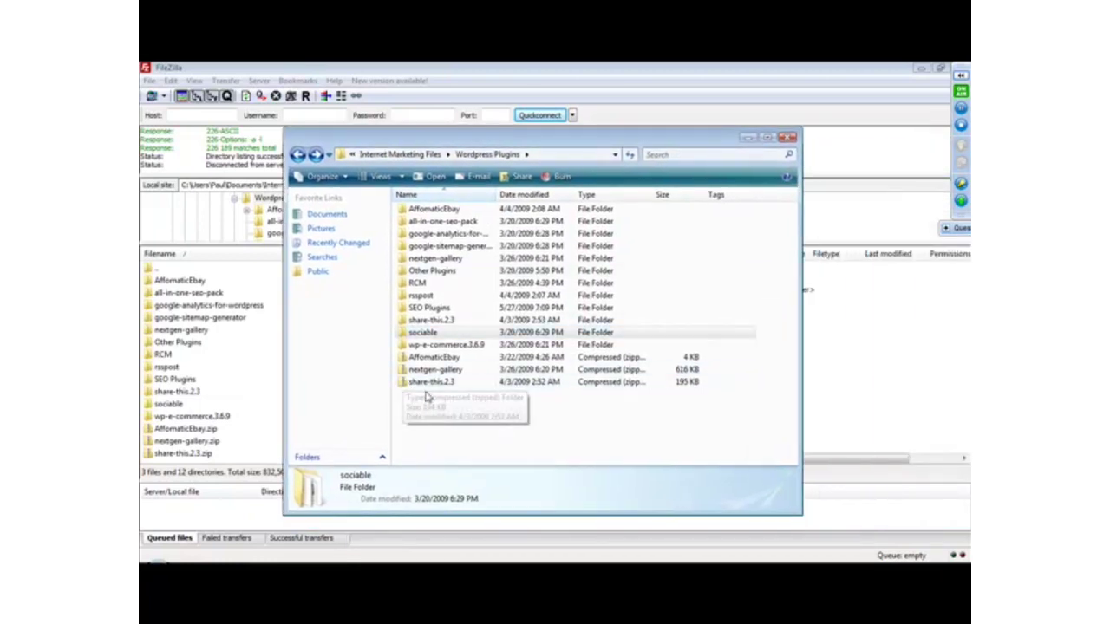
right_click(421, 383)
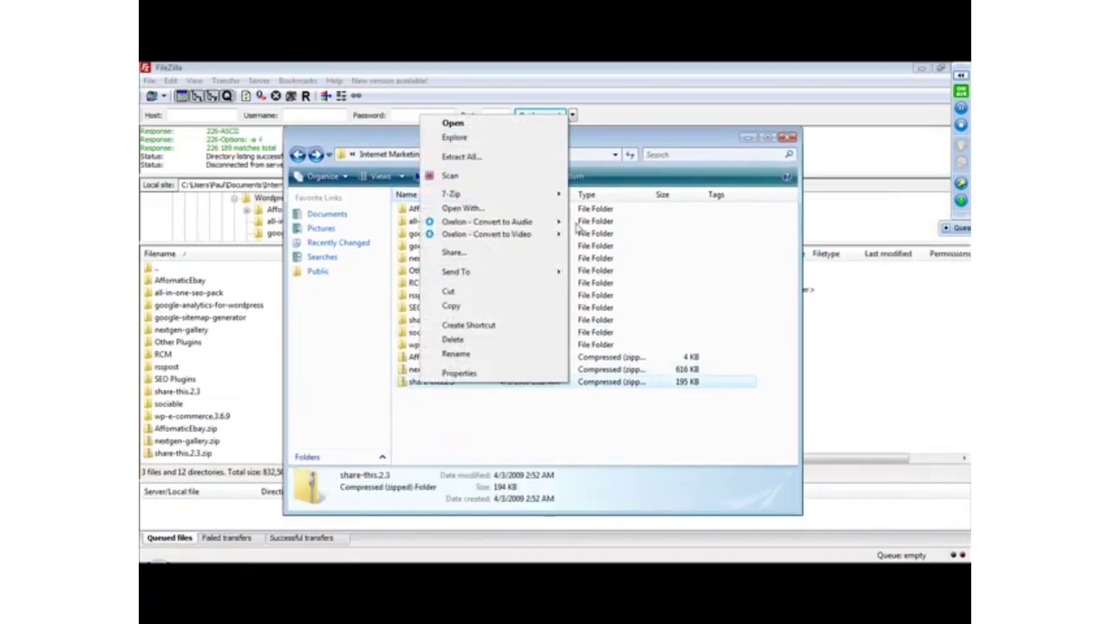
left_click(512, 412)
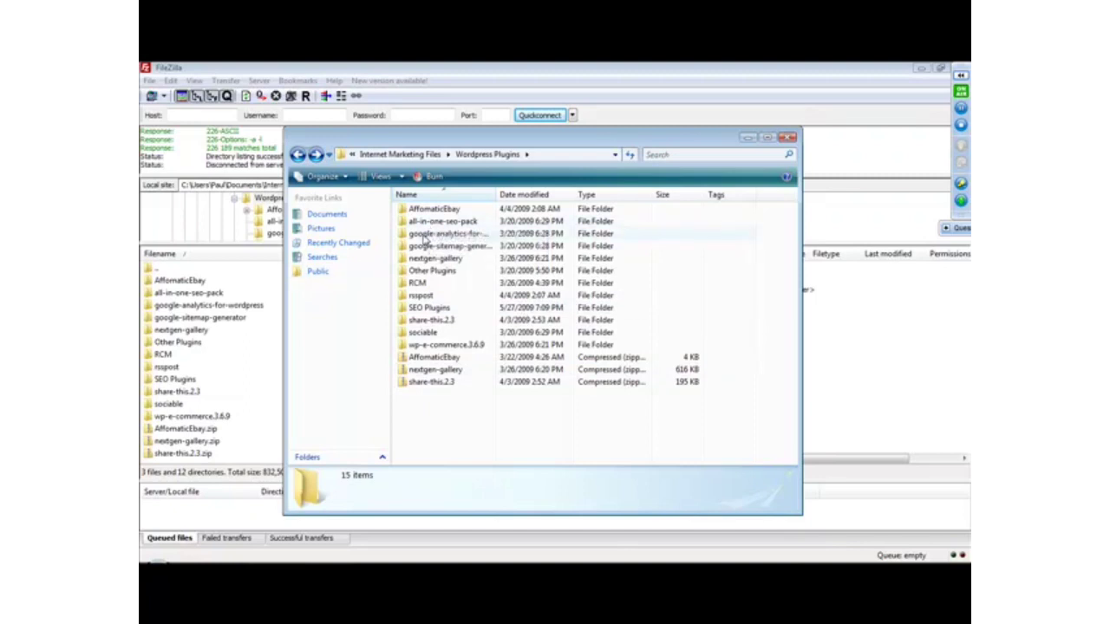
Compare the contents of the all-in-one-seo-pack folder with those of the nested AffomaticEbay folder, and return to Wordpress Plugins.
double_click(426, 223)
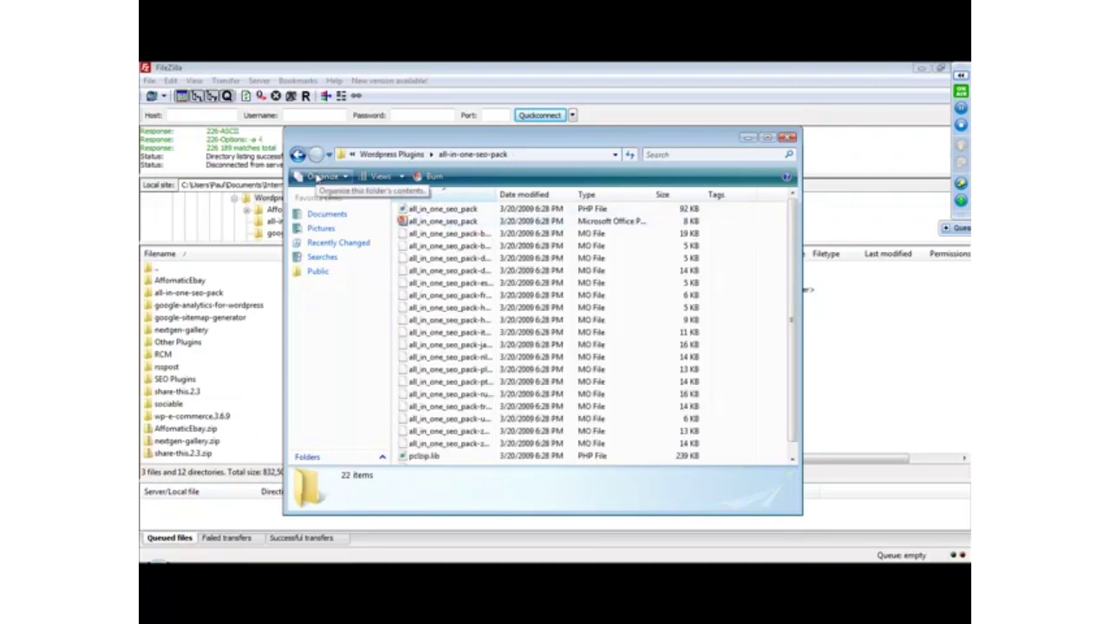
left_click(297, 155)
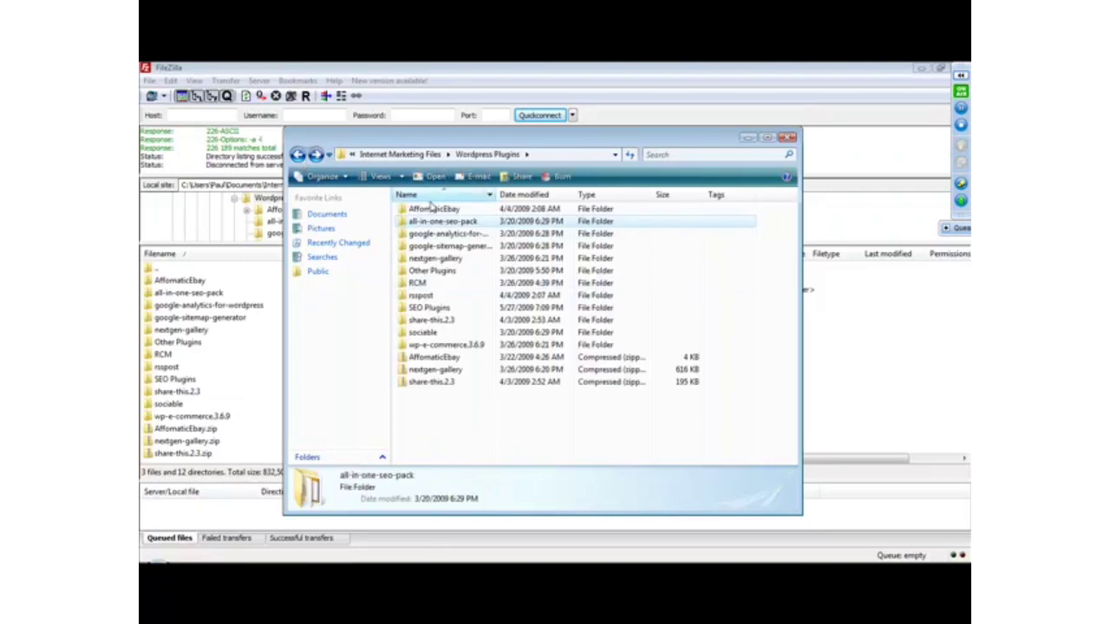
double_click(431, 209)
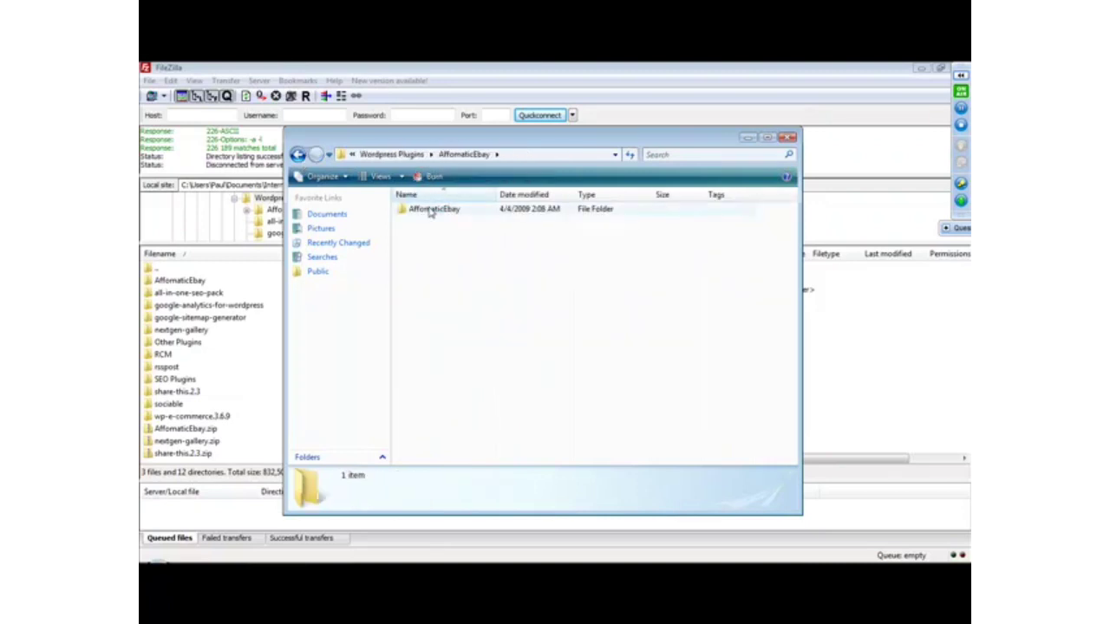
double_click(431, 211)
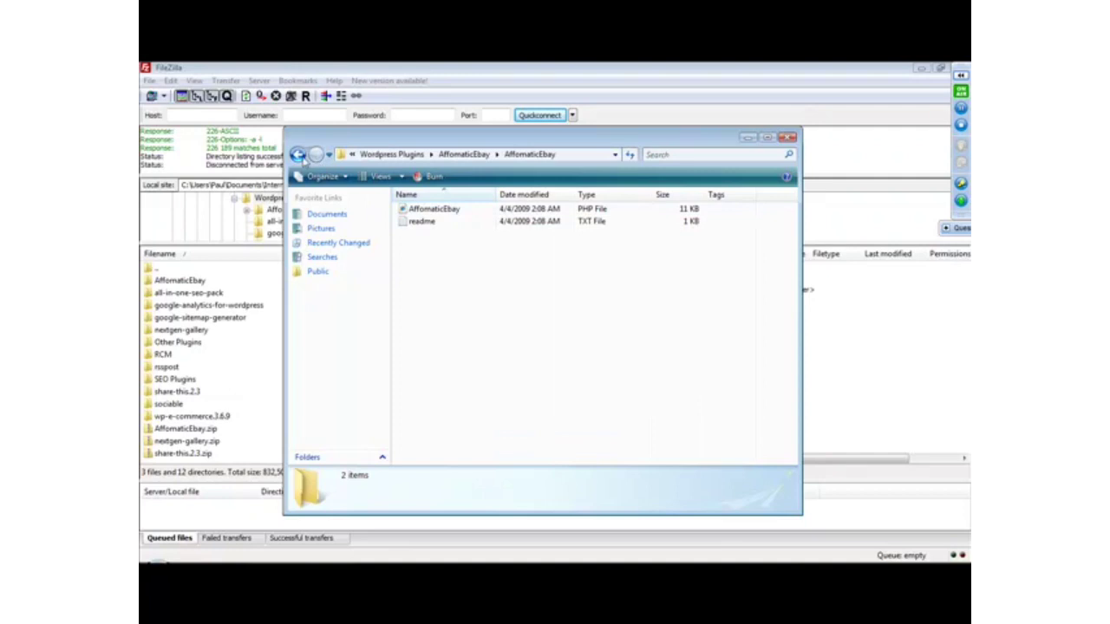
left_click(299, 155)
left_click(299, 155)
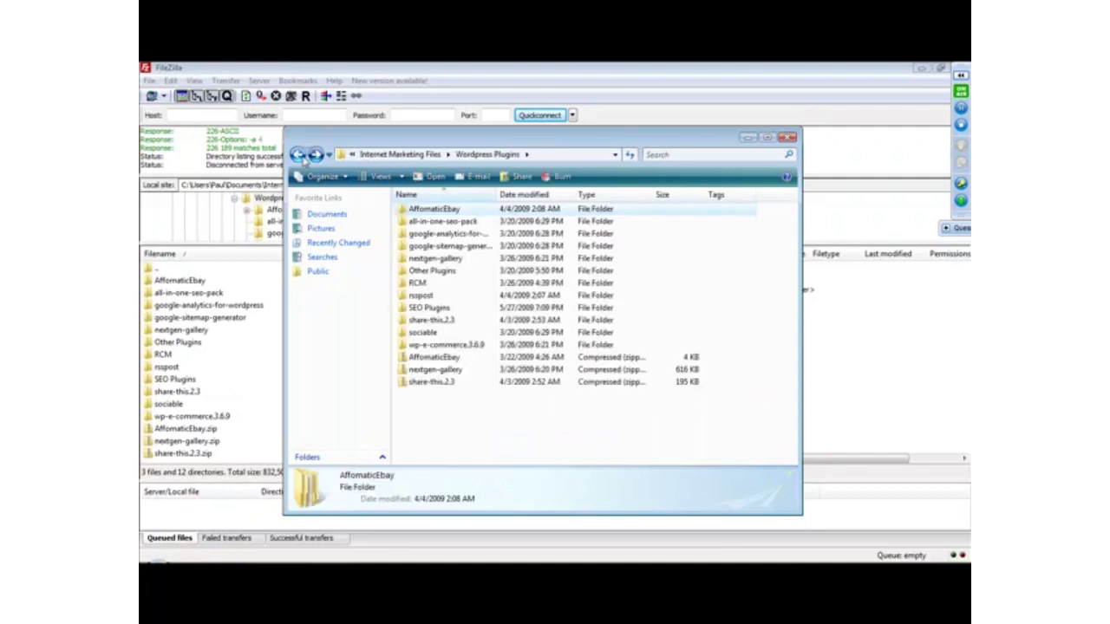
Copy the inner AffomaticEbay folder and check the paste option in the parent Wordpress Plugins folder without pasting.
double_click(415, 211)
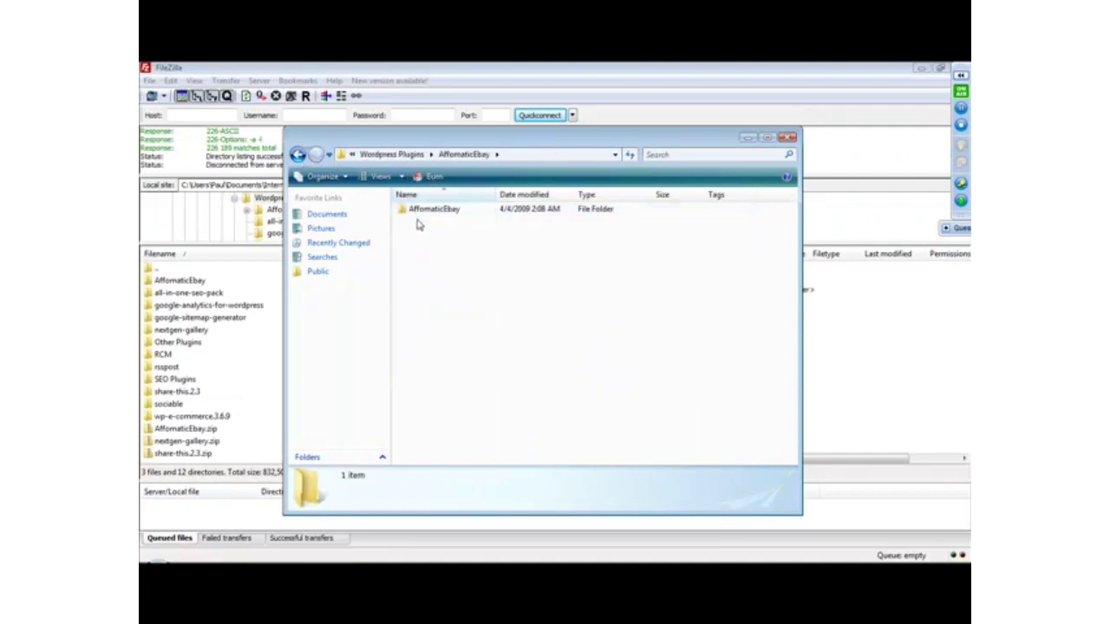
double_click(420, 212)
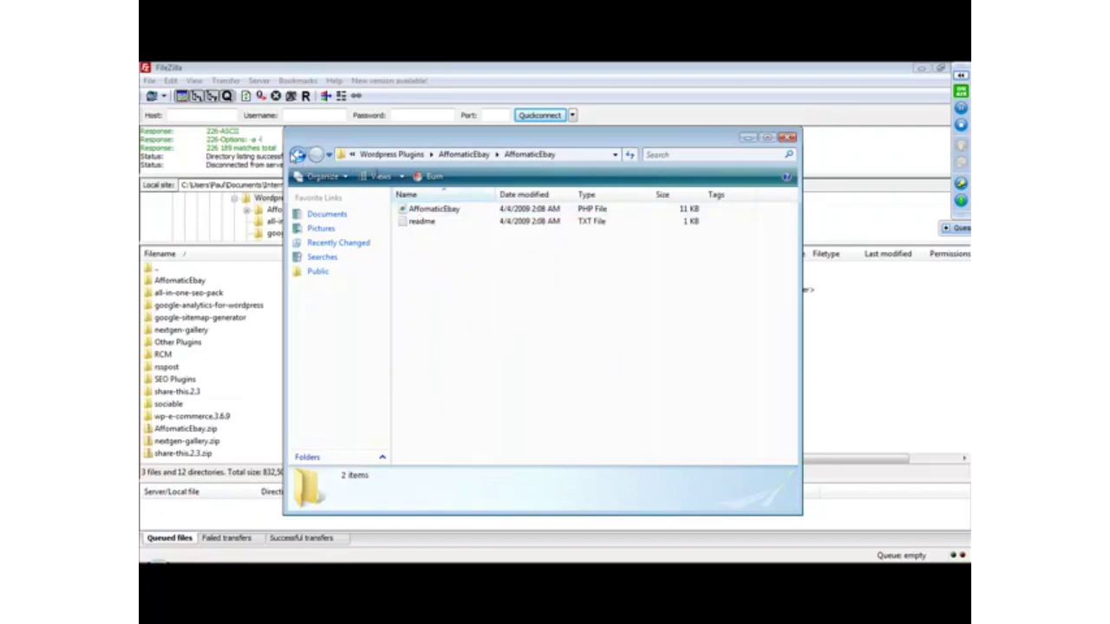
left_click(297, 155)
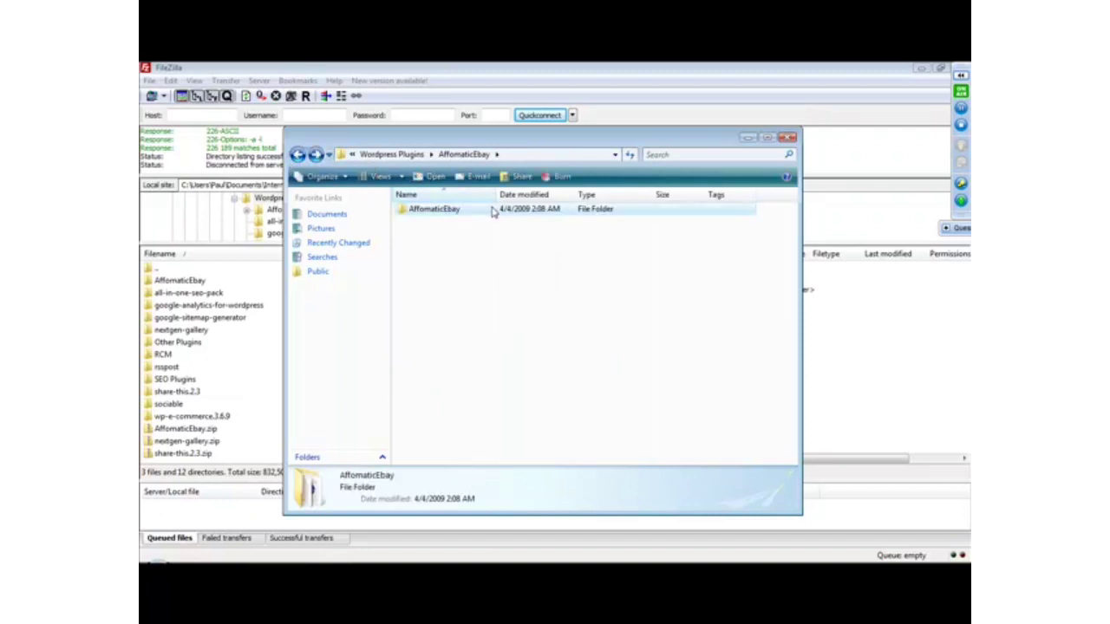
right_click(460, 210)
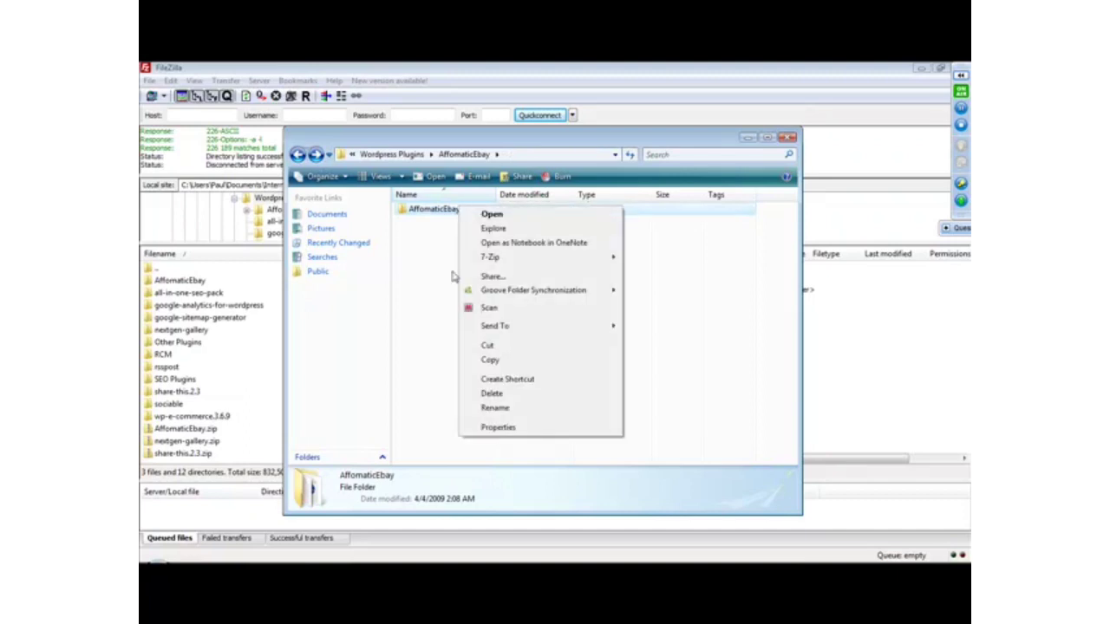
left_click(490, 361)
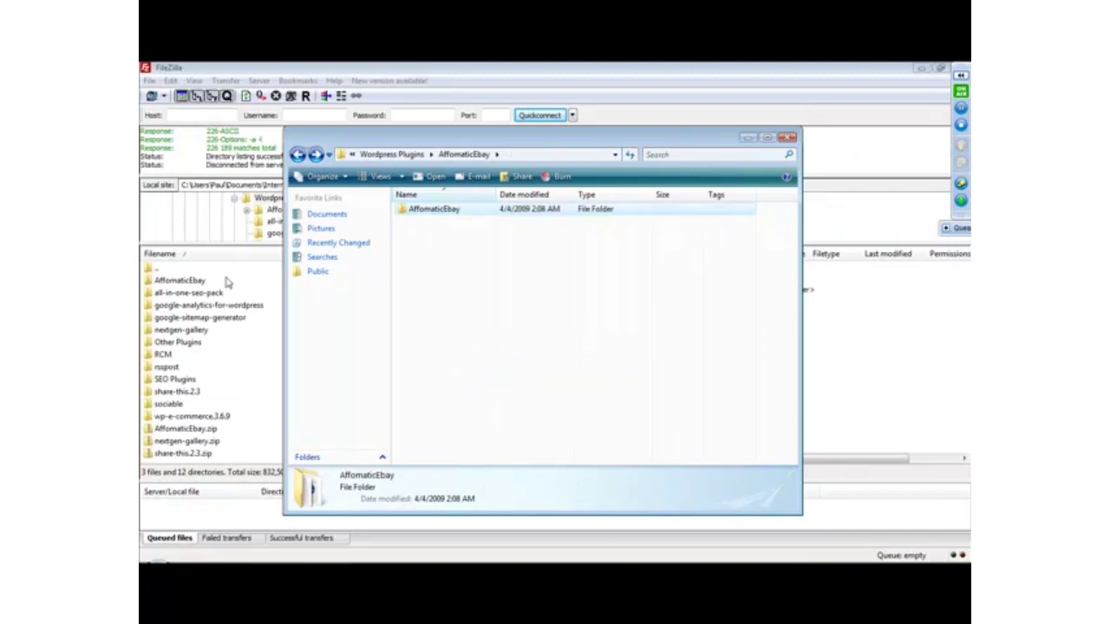
left_click(298, 154)
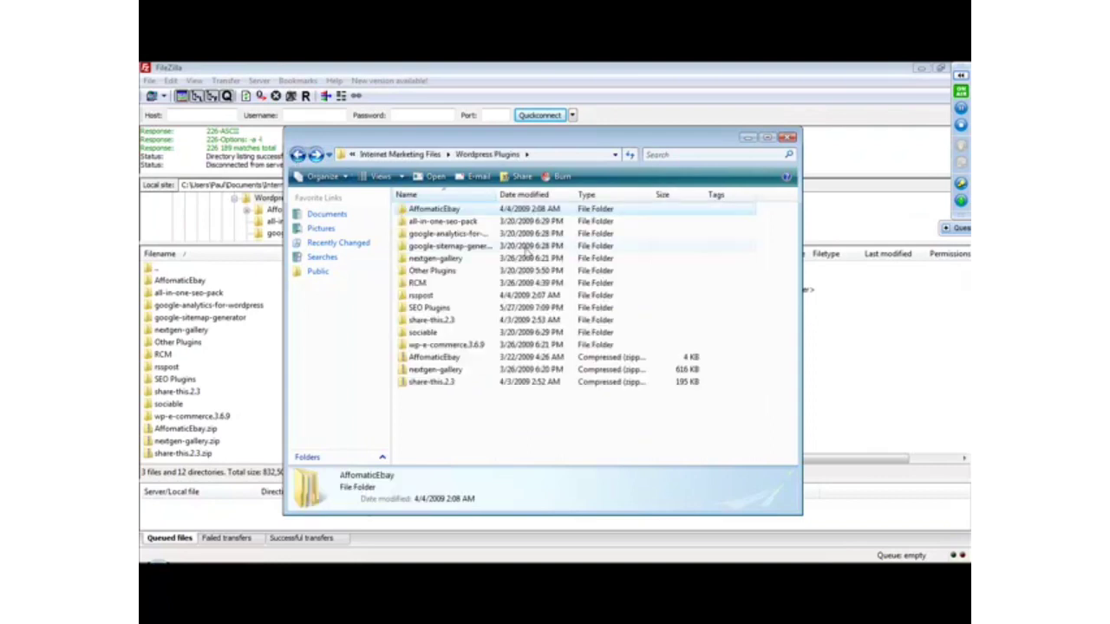
right_click(556, 431)
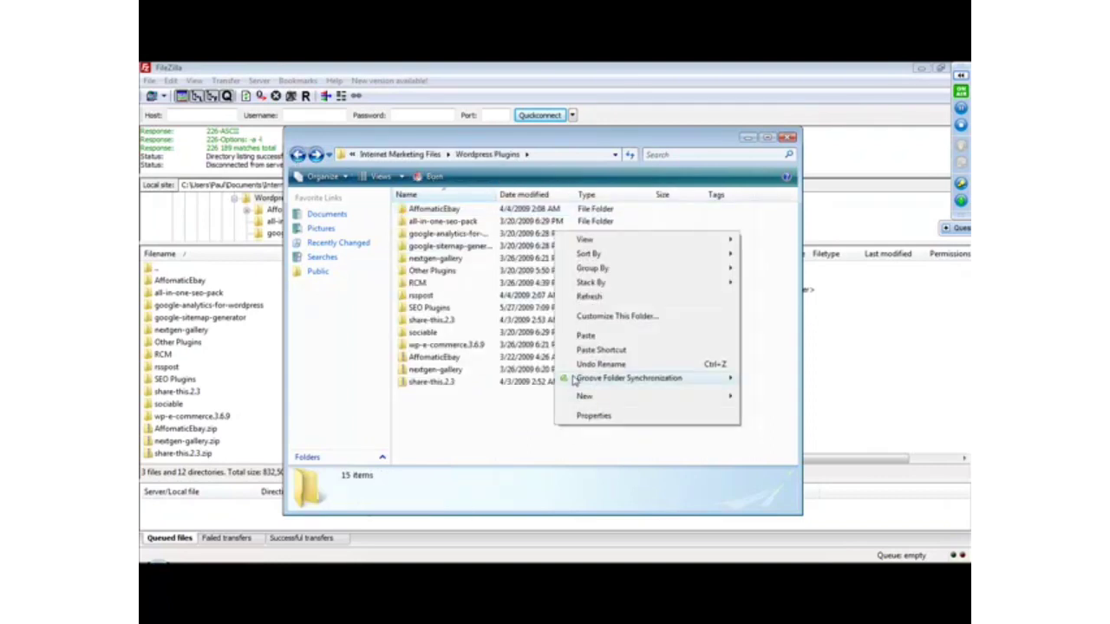
left_click(531, 408)
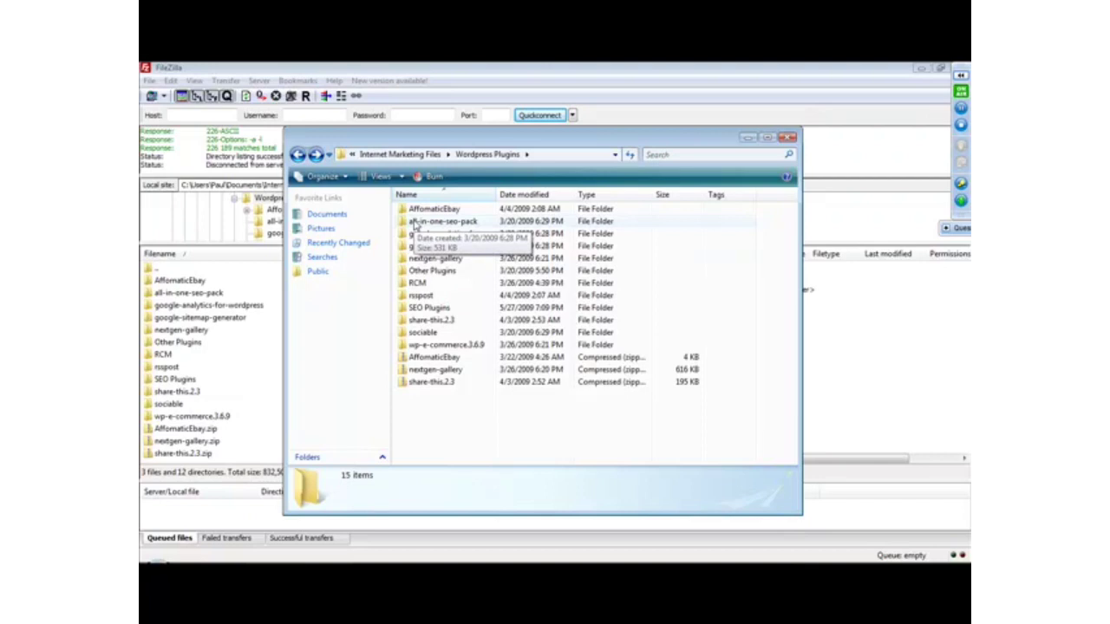
Minimize the folder window to go back to FileZilla and connect to the saved site Main BlueHost.
left_click(747, 137)
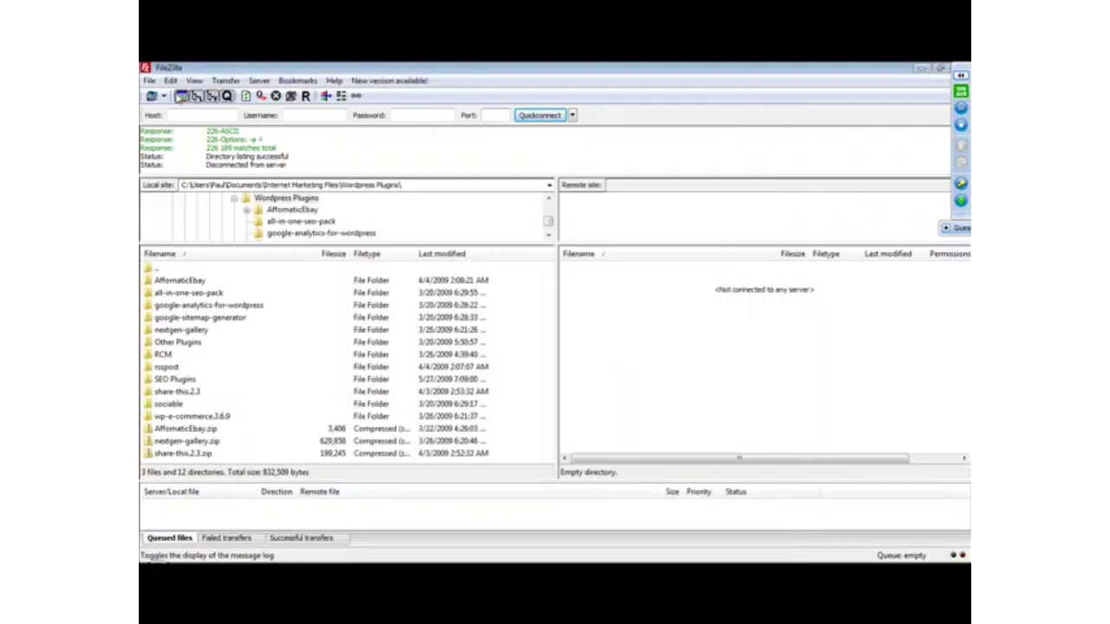
left_click(163, 95)
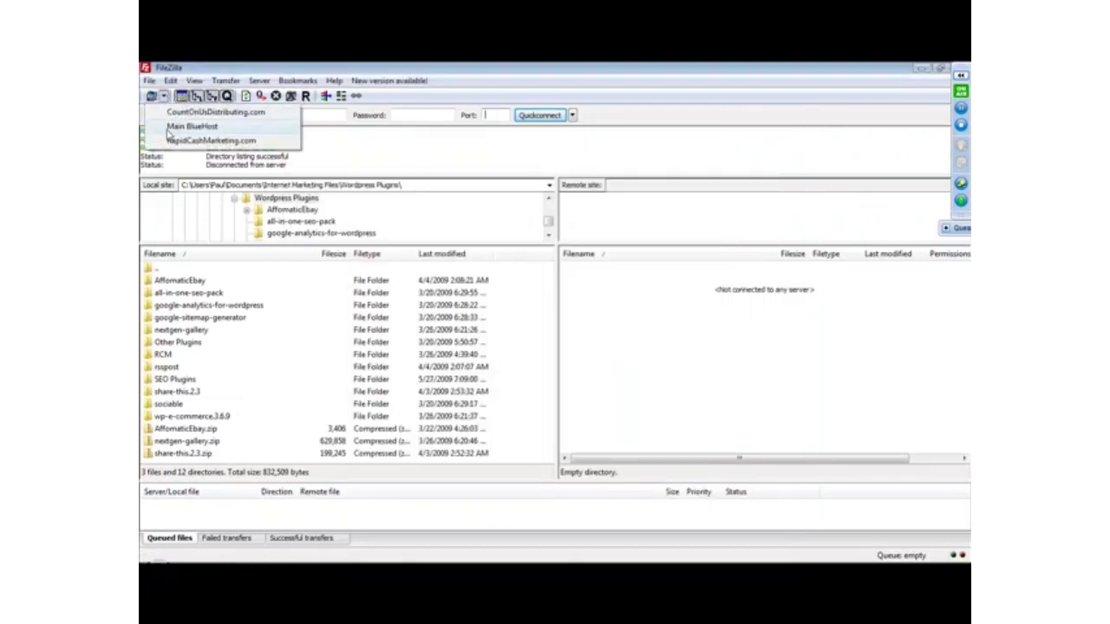
left_click(172, 127)
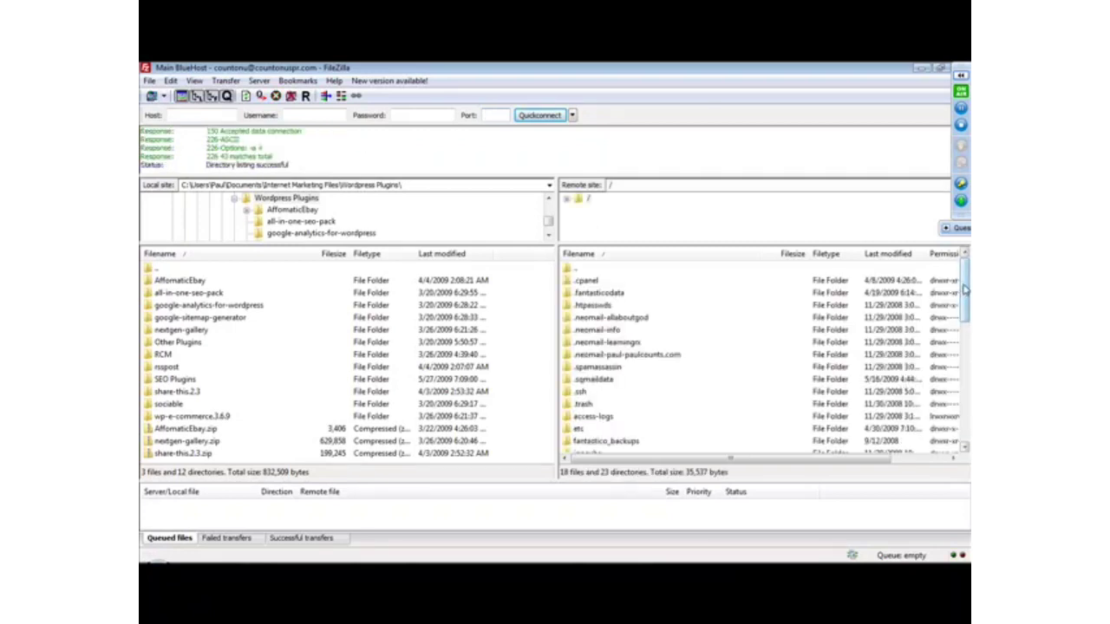
Navigate the remote site to /public_html/tulsaoklahomachiropractors/wp-content/plugins.
left_click_drag(965, 291, 965, 340)
double_click(583, 357)
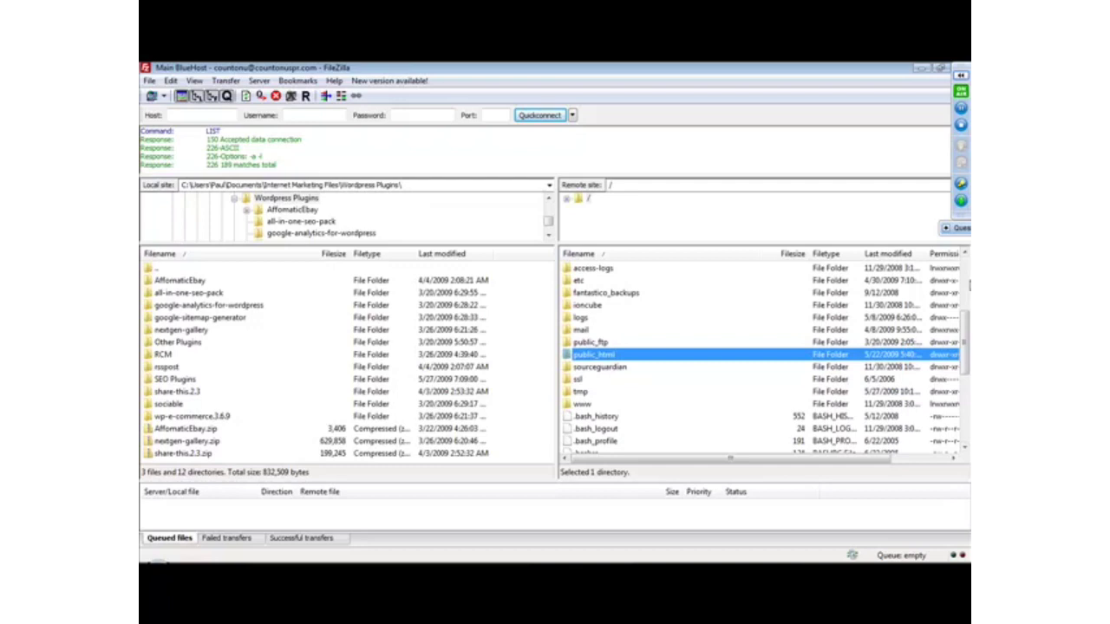
left_click_drag(965, 273, 964, 374)
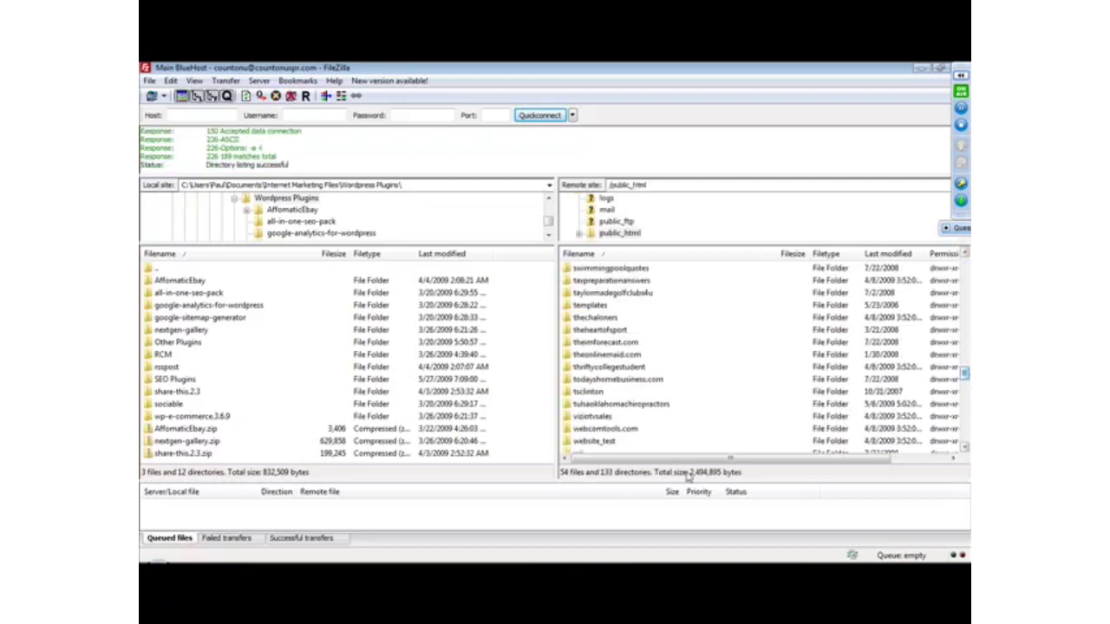
double_click(632, 405)
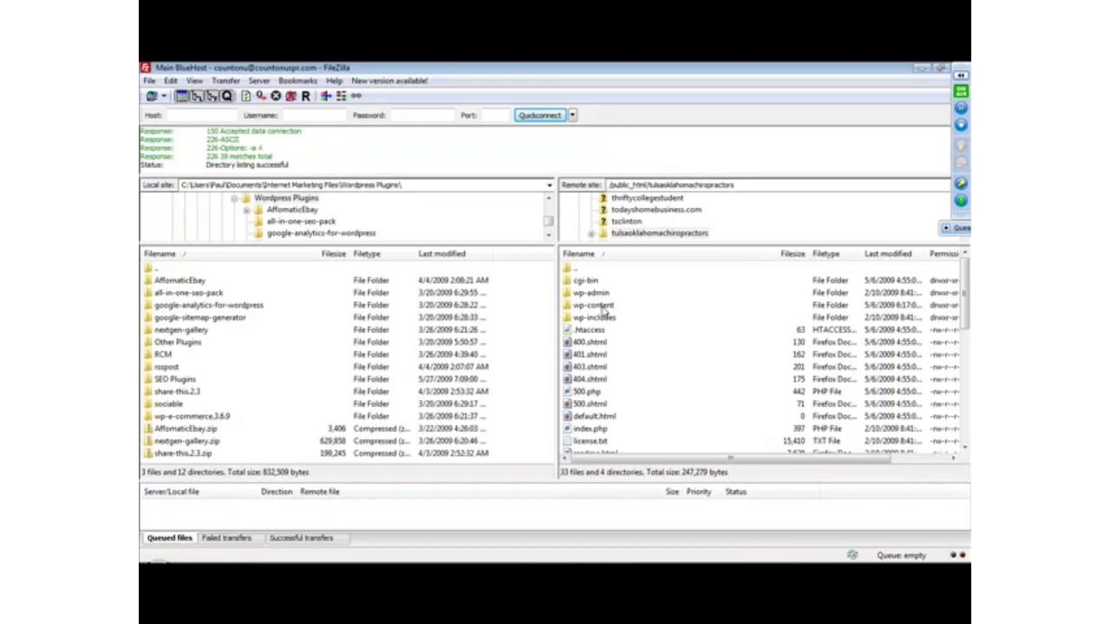
double_click(603, 307)
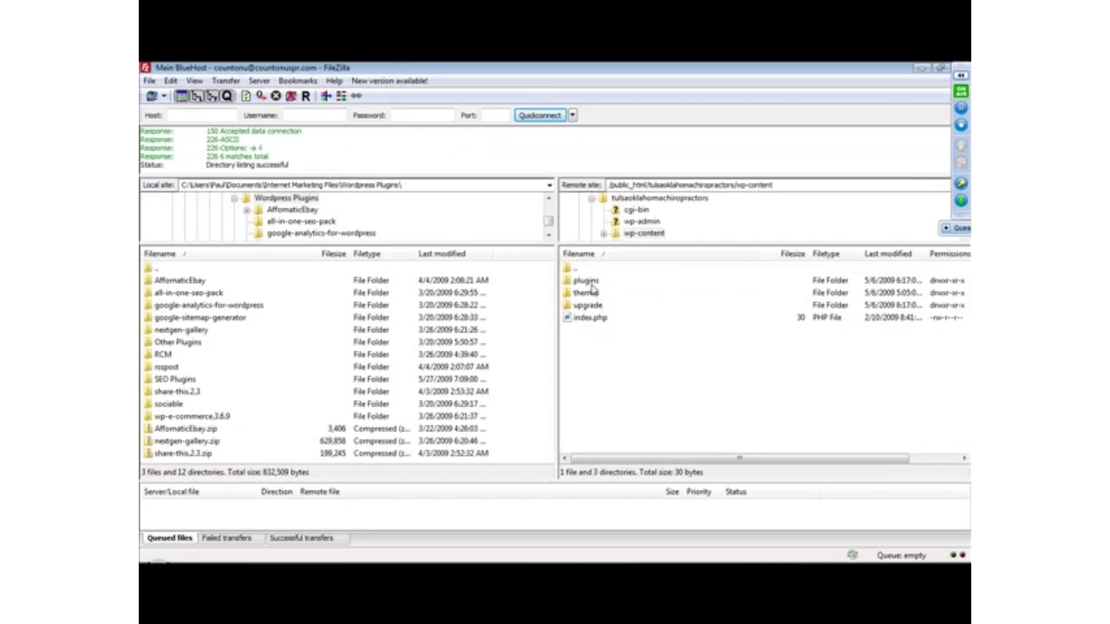
double_click(586, 282)
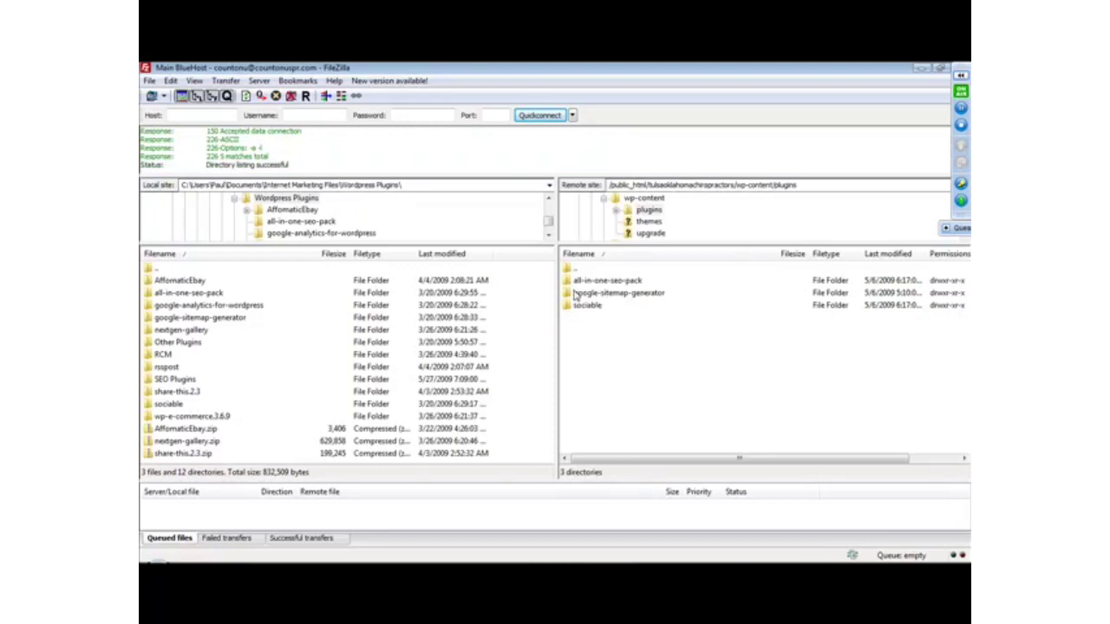
Look inside the local all-in-one-seo-pack folder, return to Wordpress Plugins and check the transfer options for that folder.
left_click(200, 296)
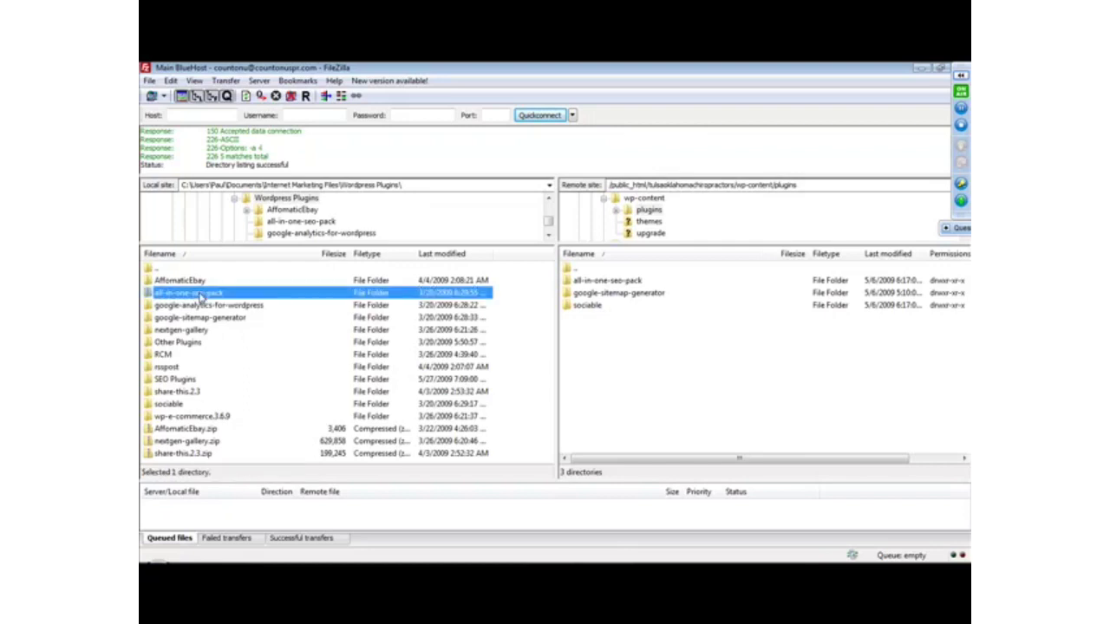
double_click(200, 296)
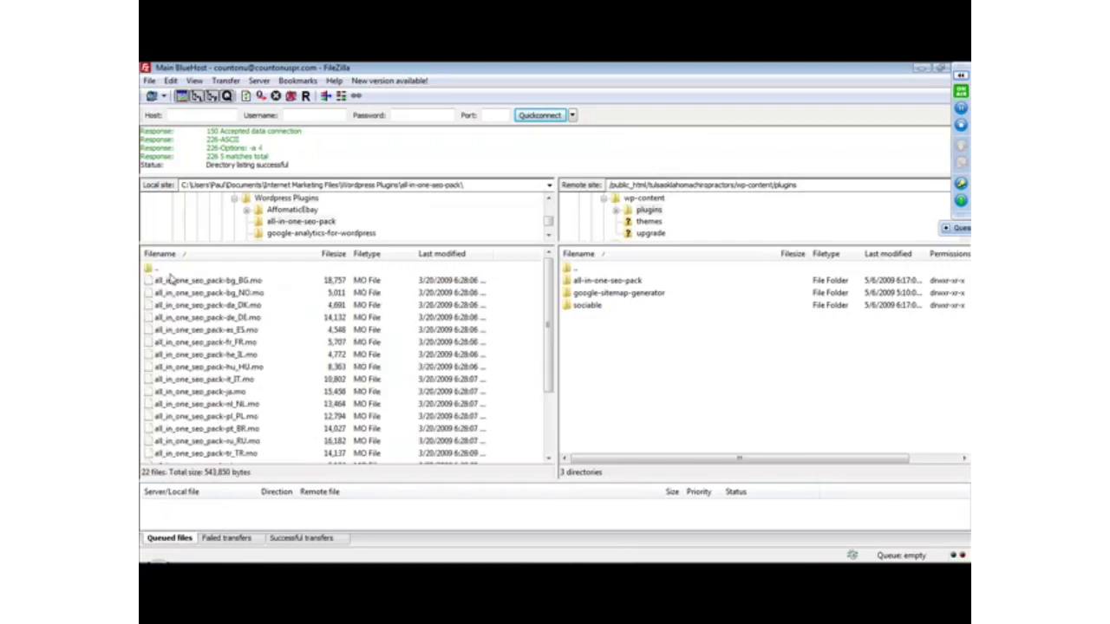
left_click(152, 270)
double_click(152, 270)
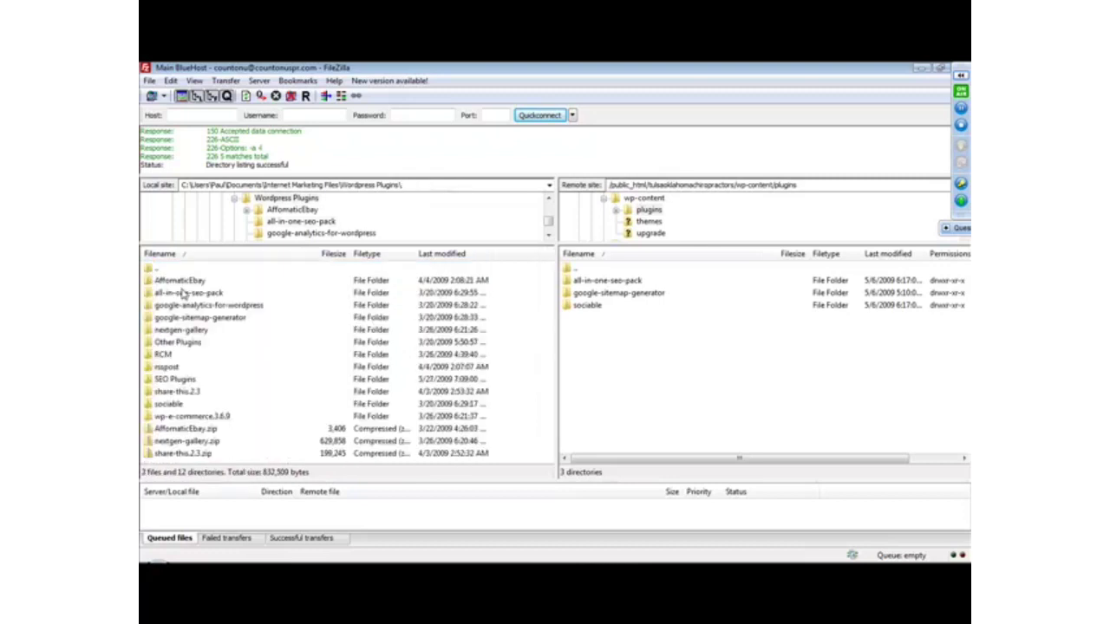
left_click(185, 295)
right_click(185, 296)
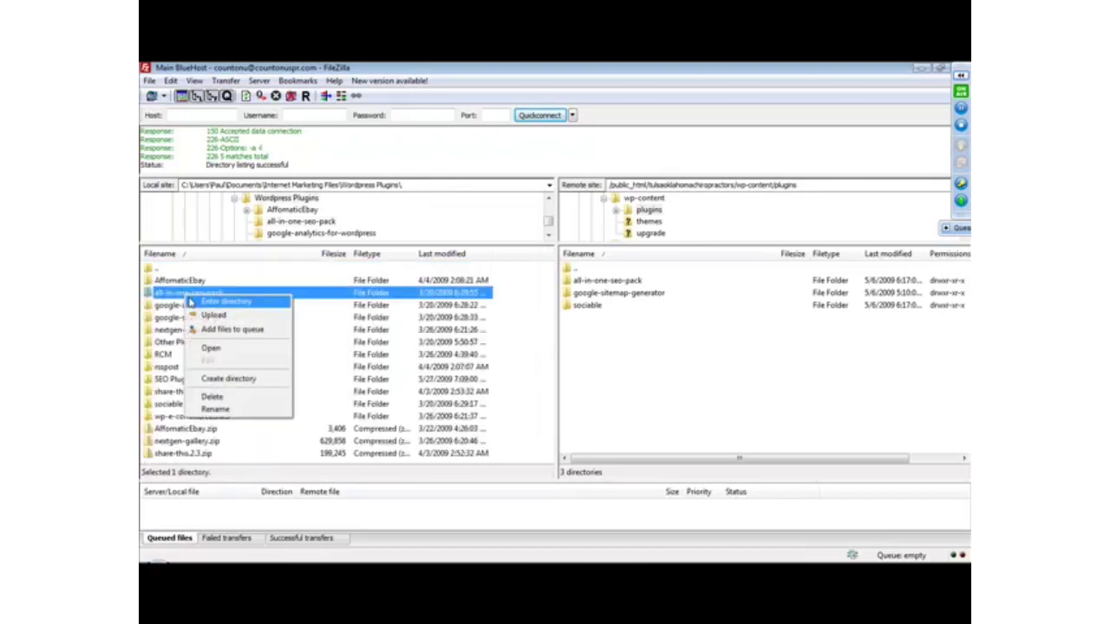
left_click(174, 295)
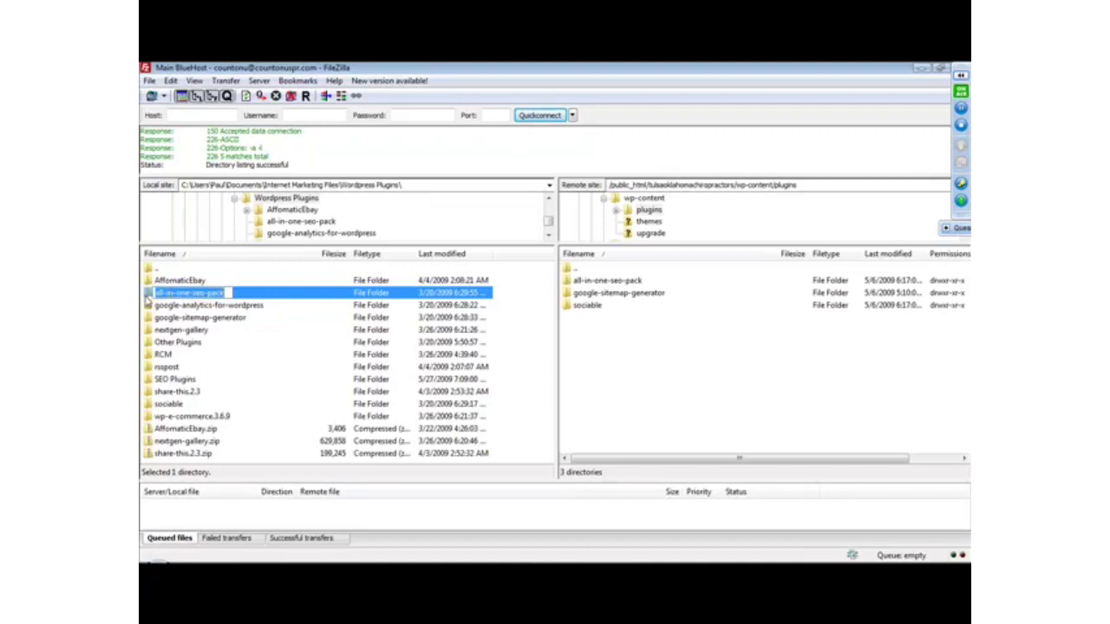
Leave the folder name unedited and select the local all-in-one-seo-pack, google-sitemap-generator and sociable folders together.
left_click_drag(147, 298, 243, 293)
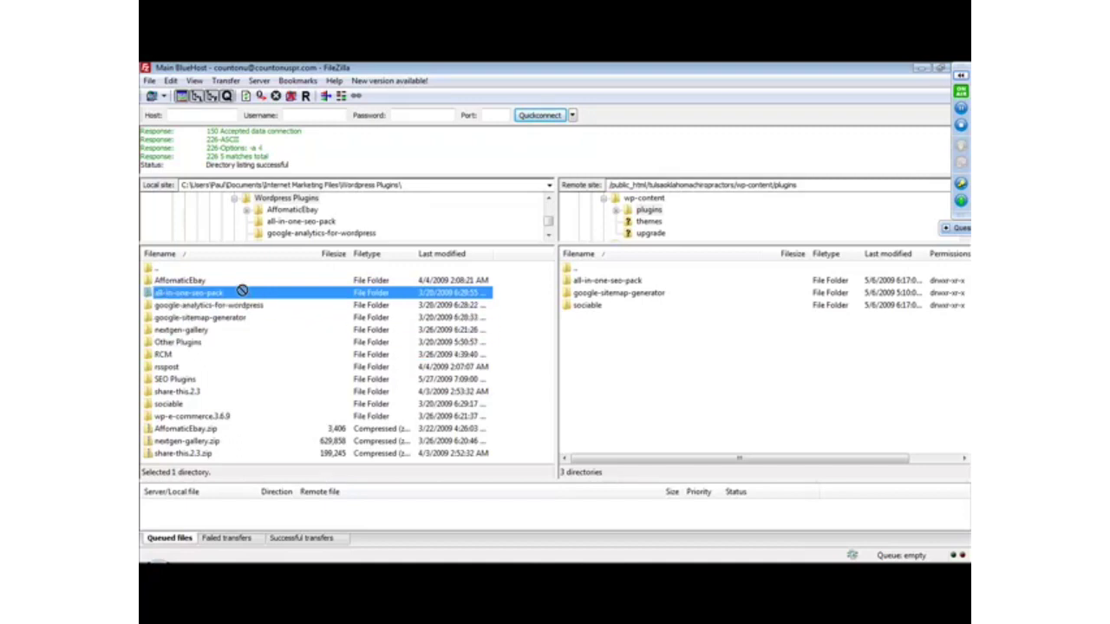
left_click(206, 319, "ctrl")
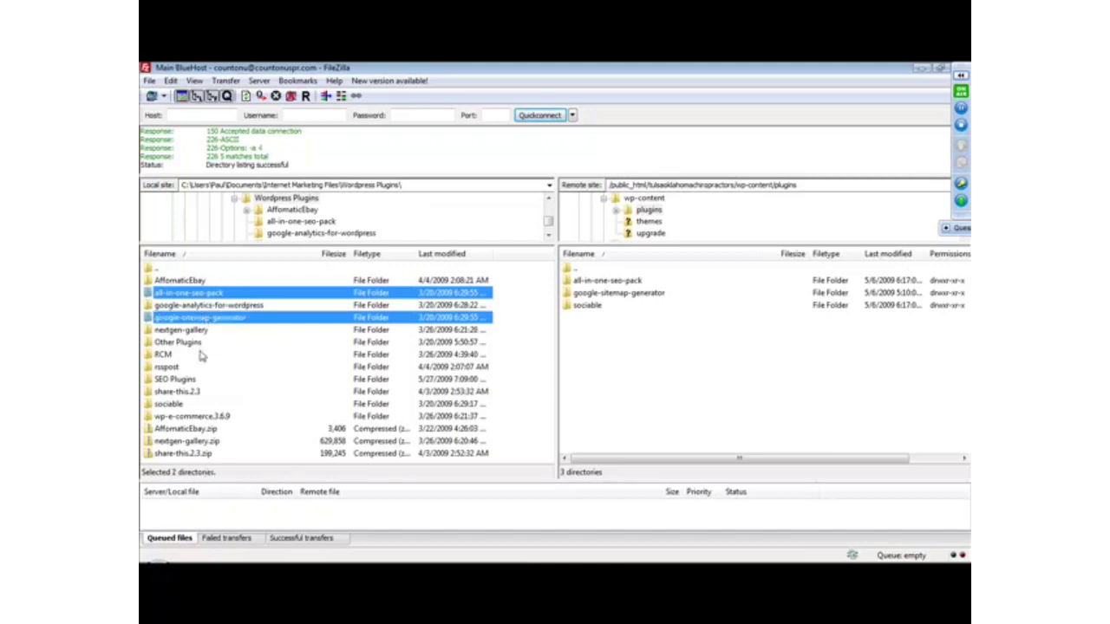
left_click(178, 408, "ctrl")
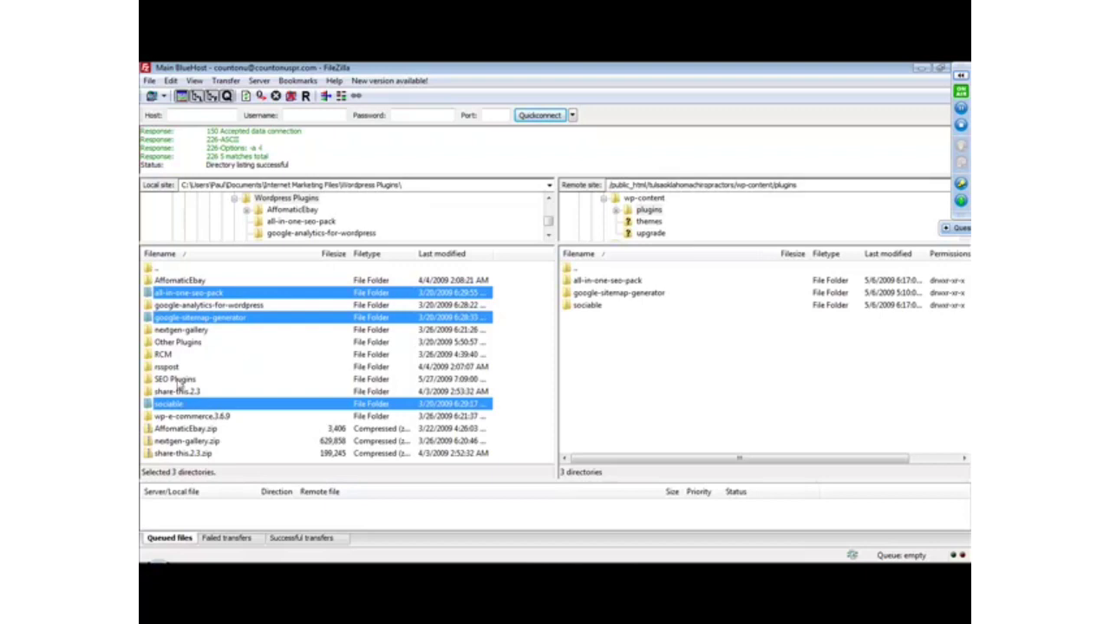
key("ctrl+a")
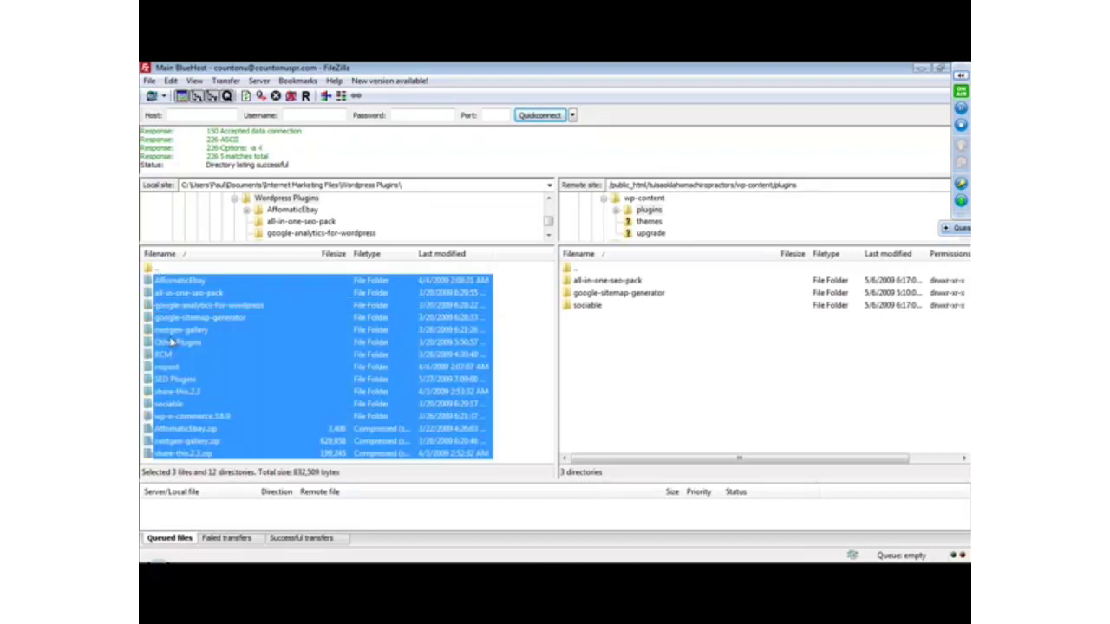
right_click(255, 349)
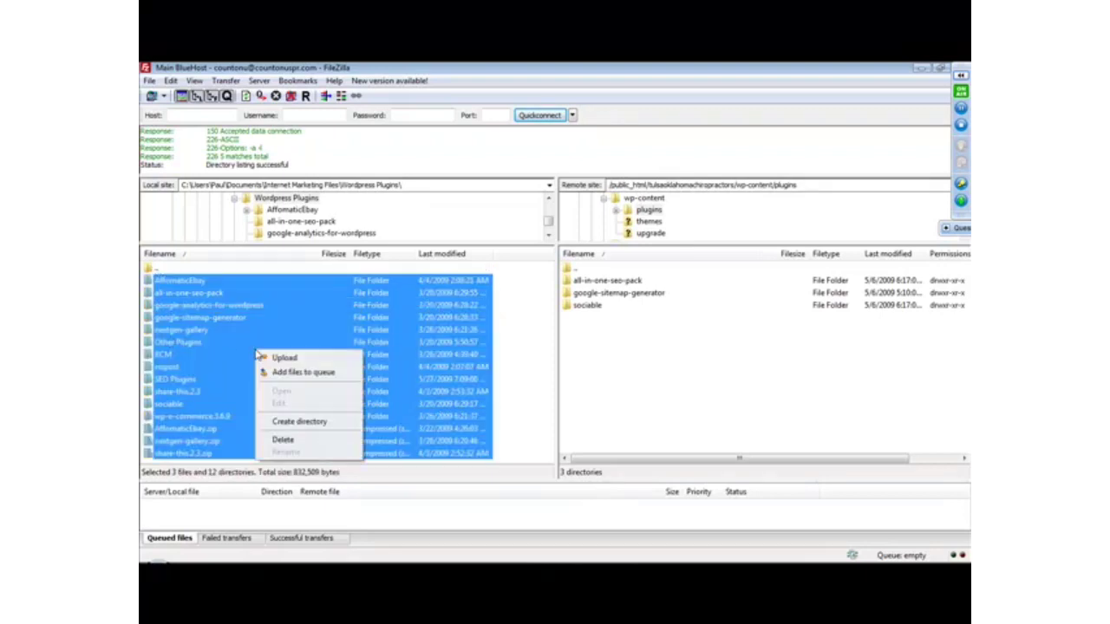
left_click(274, 344)
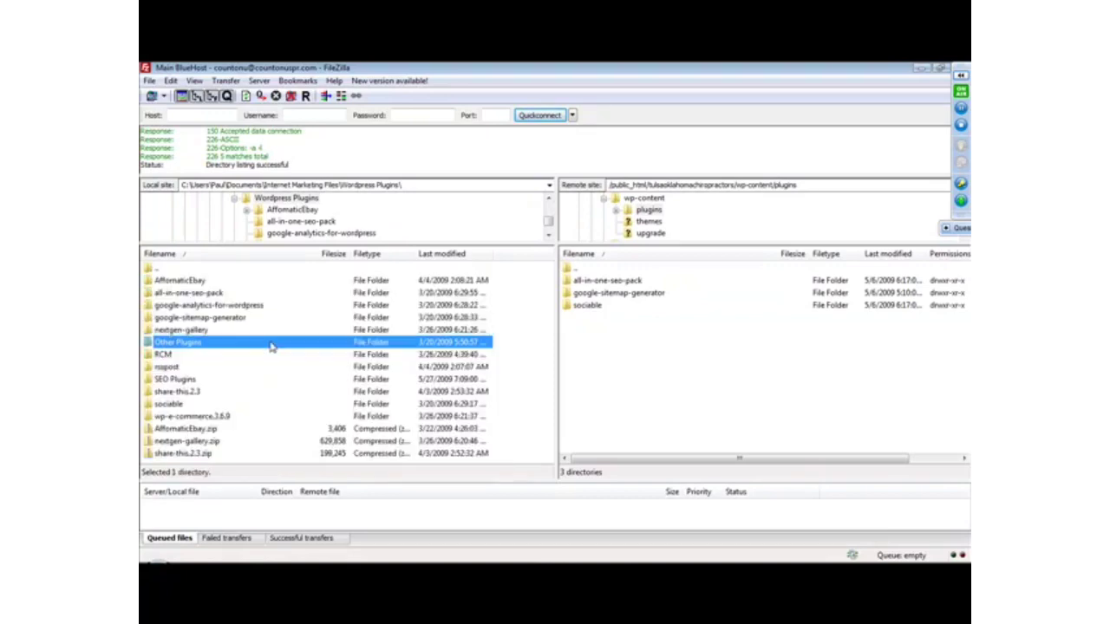
Upload the local google-analytics-for-wordpress folder to the remote wp-content/plugins directory.
left_click(213, 330)
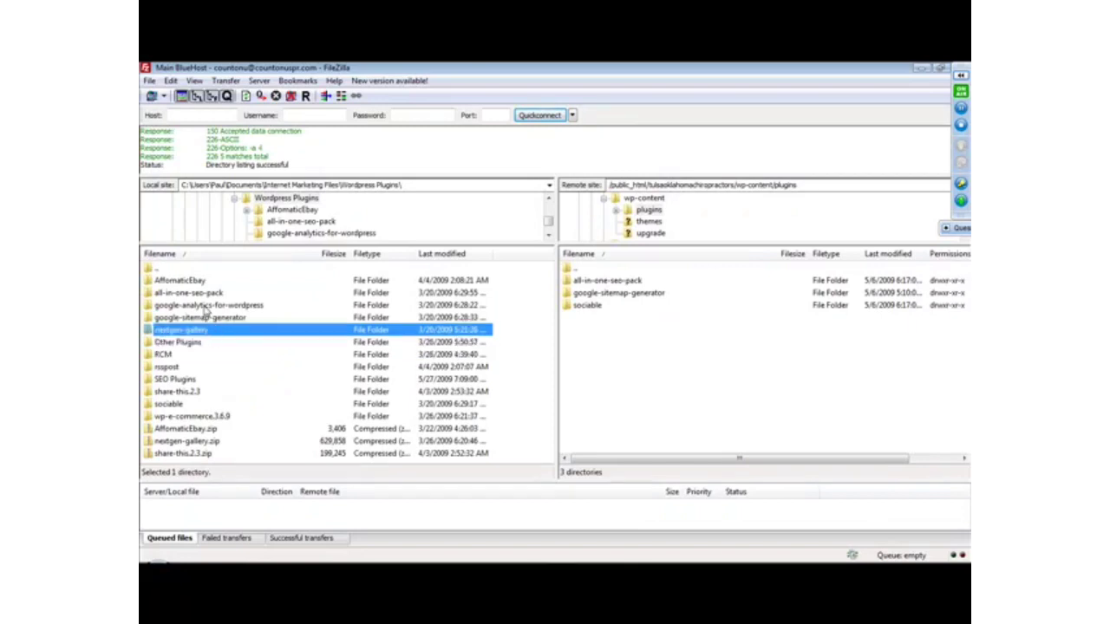
right_click(205, 307)
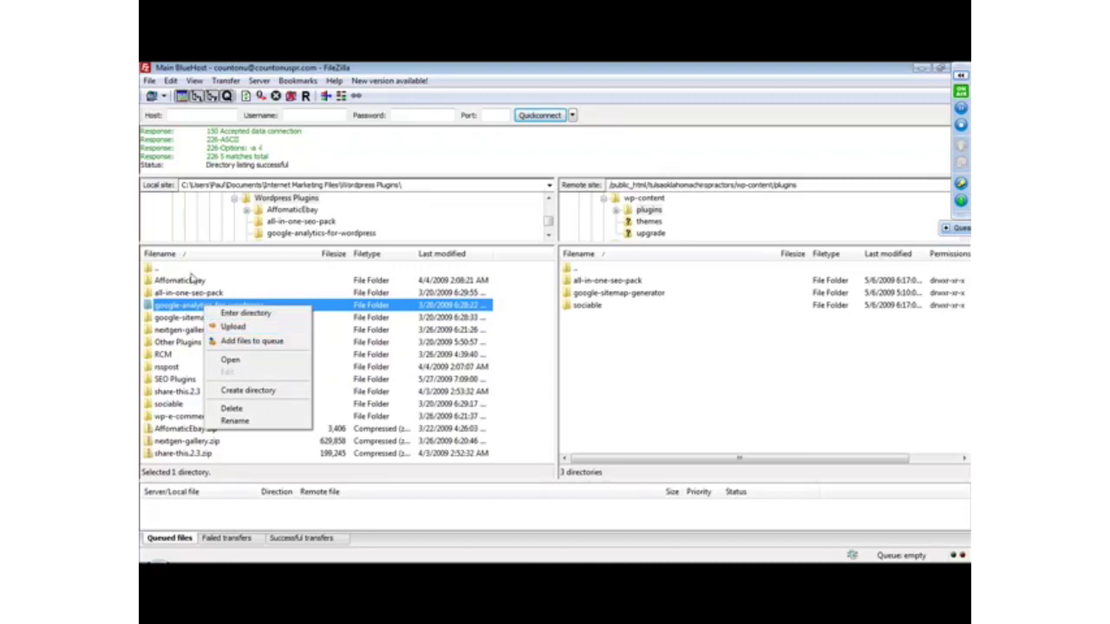
left_click(234, 327)
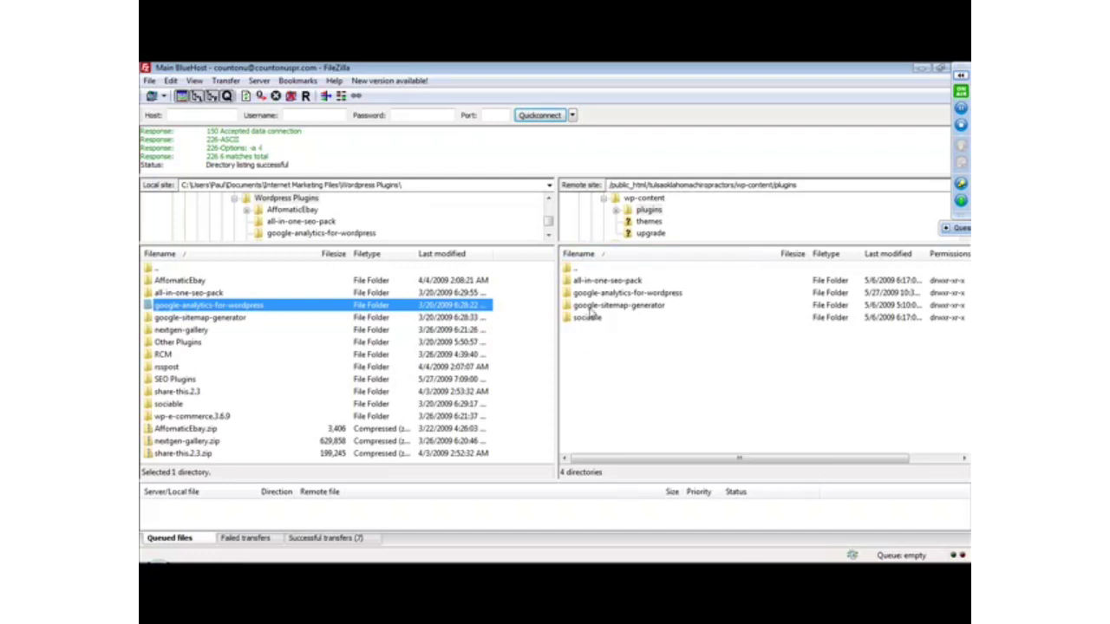
Look inside the remote upgrade and themes folders under wp-content, return to wp-content and disconnect from the FTP server.
double_click(569, 270)
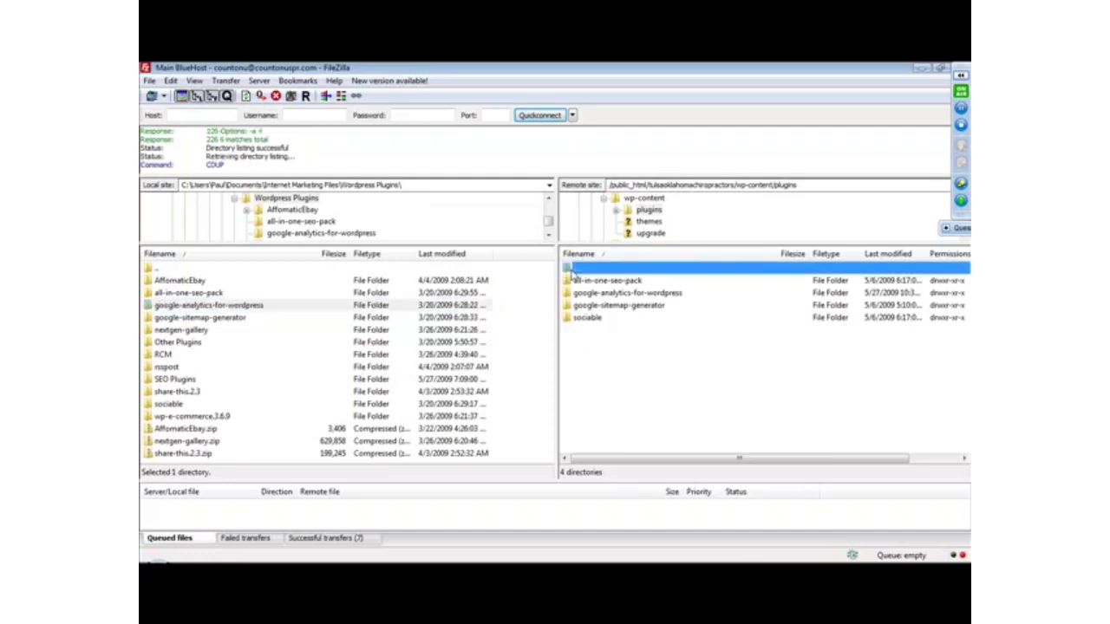
double_click(585, 305)
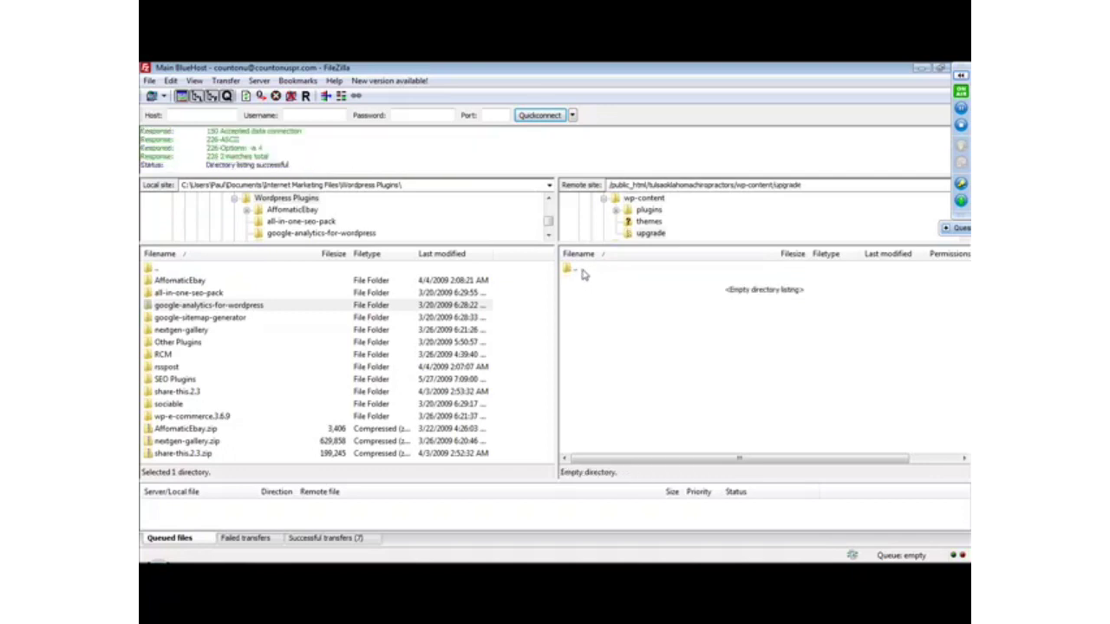
double_click(583, 270)
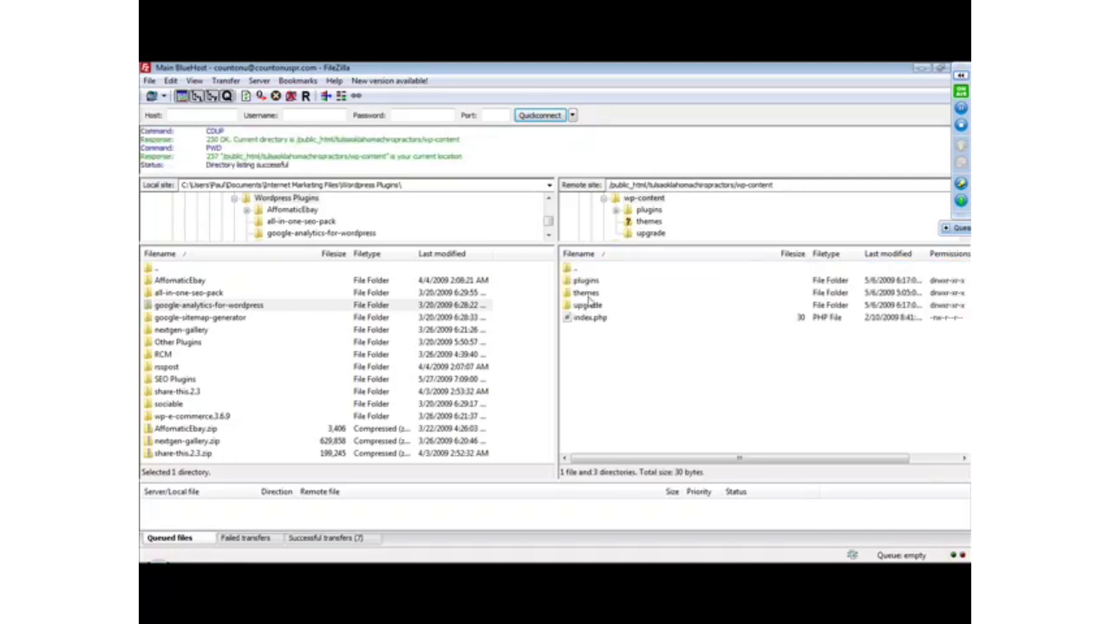
double_click(589, 295)
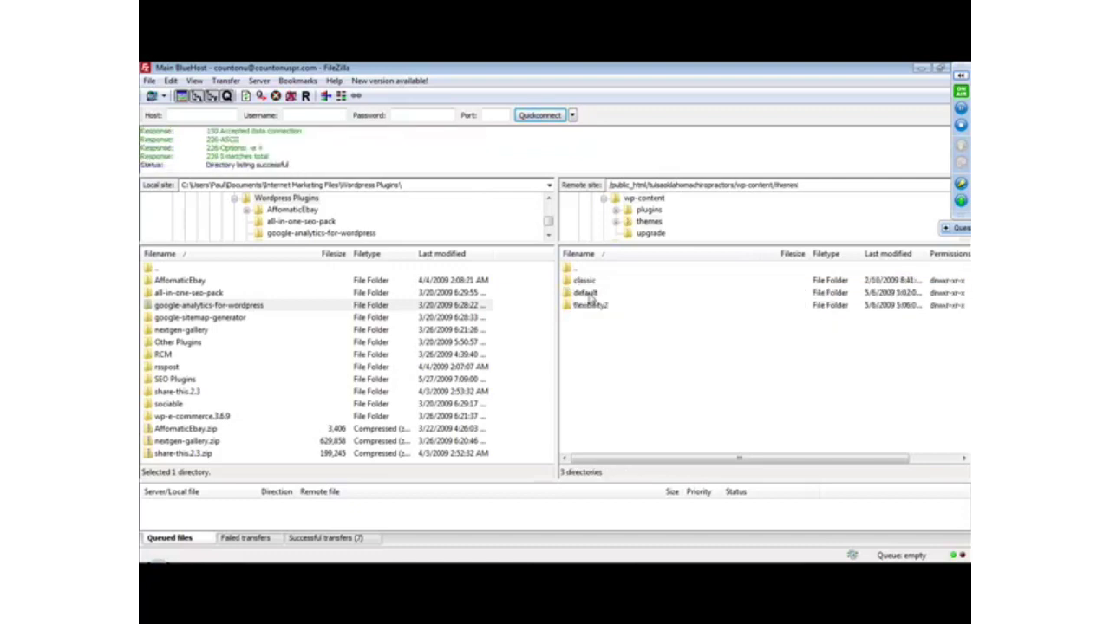
double_click(575, 270)
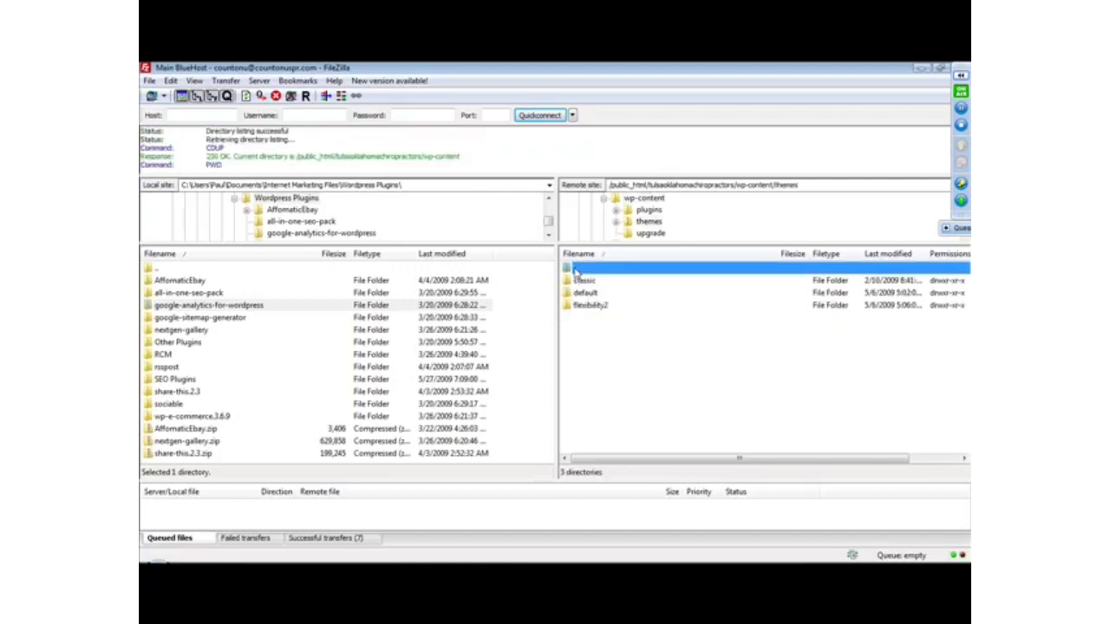
left_click(291, 95)
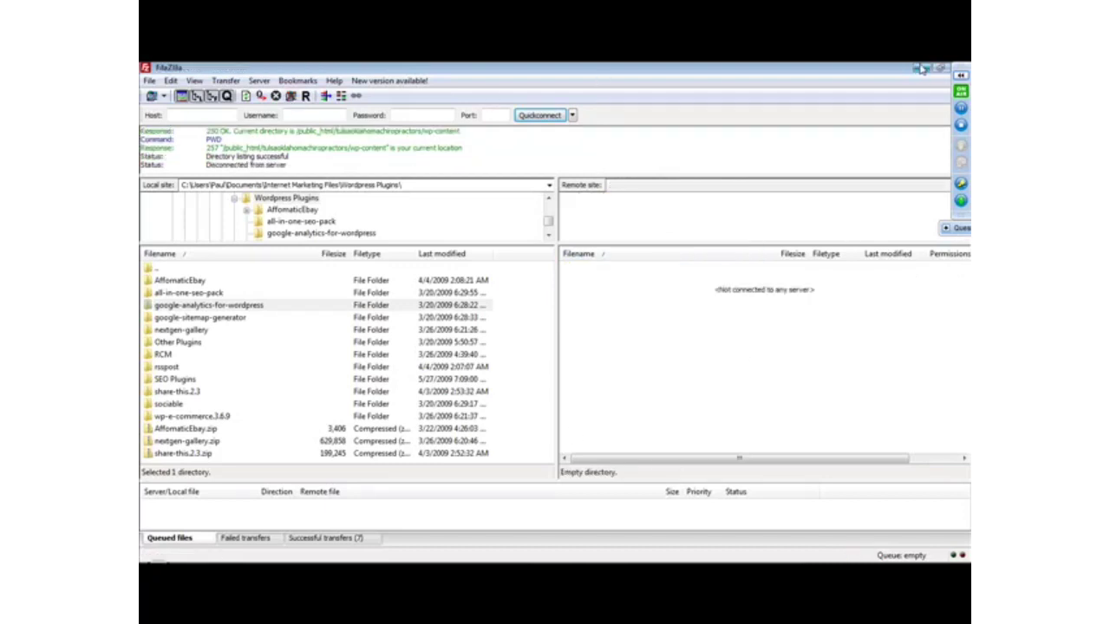
Pause the webinar screen sharing, switch to the Tulsa Oklahoma Chiropractors WordPress login page in Firefox and resume sharing.
left_click(960, 109)
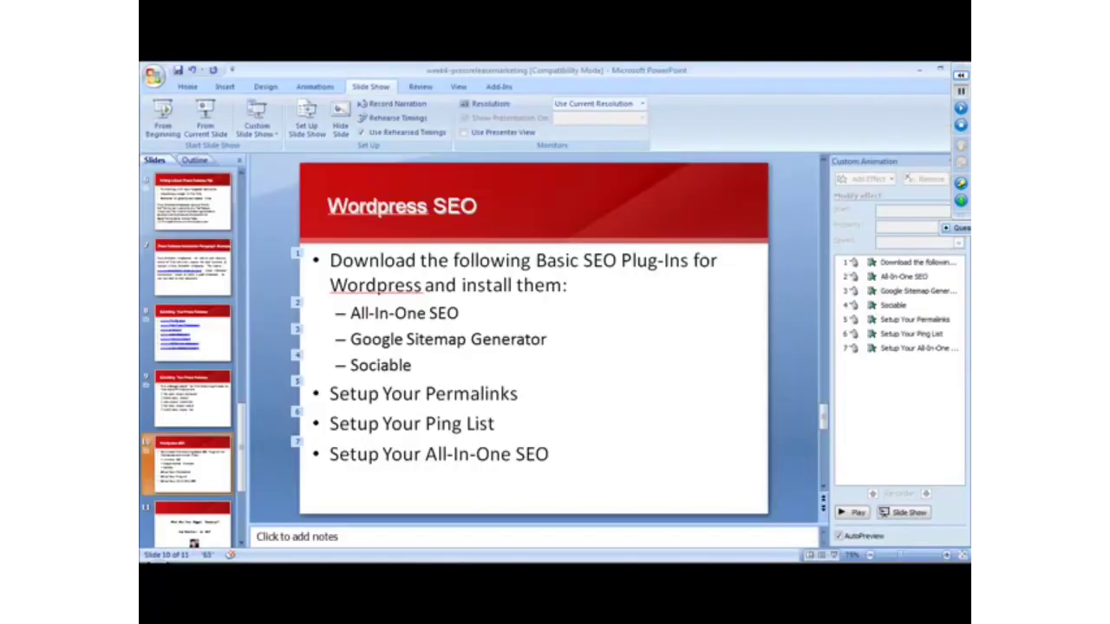
left_click(552, 558)
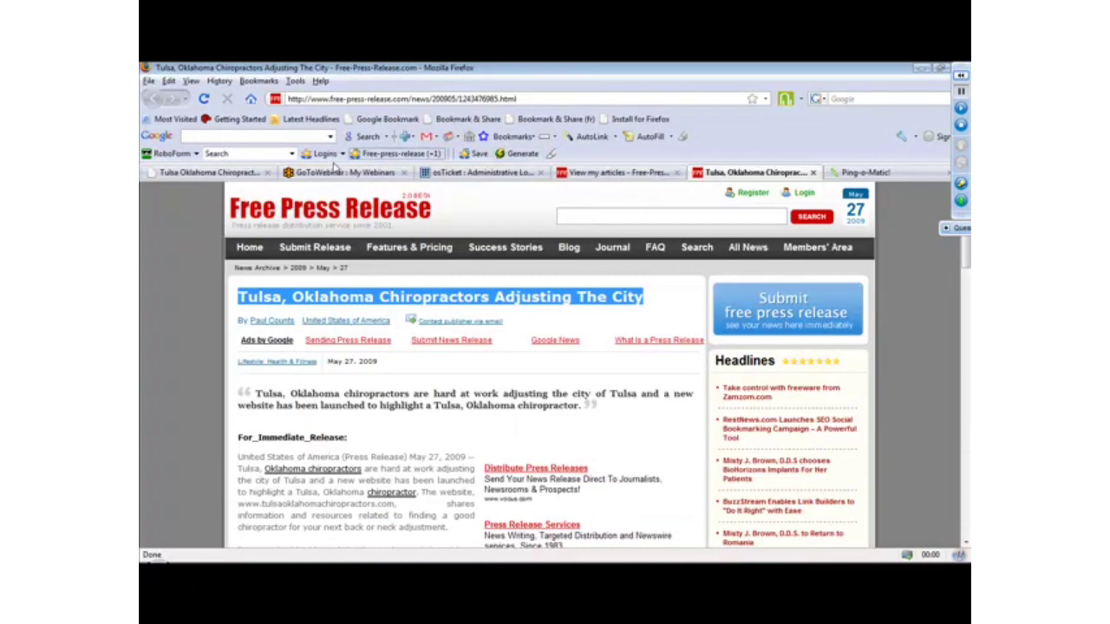
left_click(227, 172)
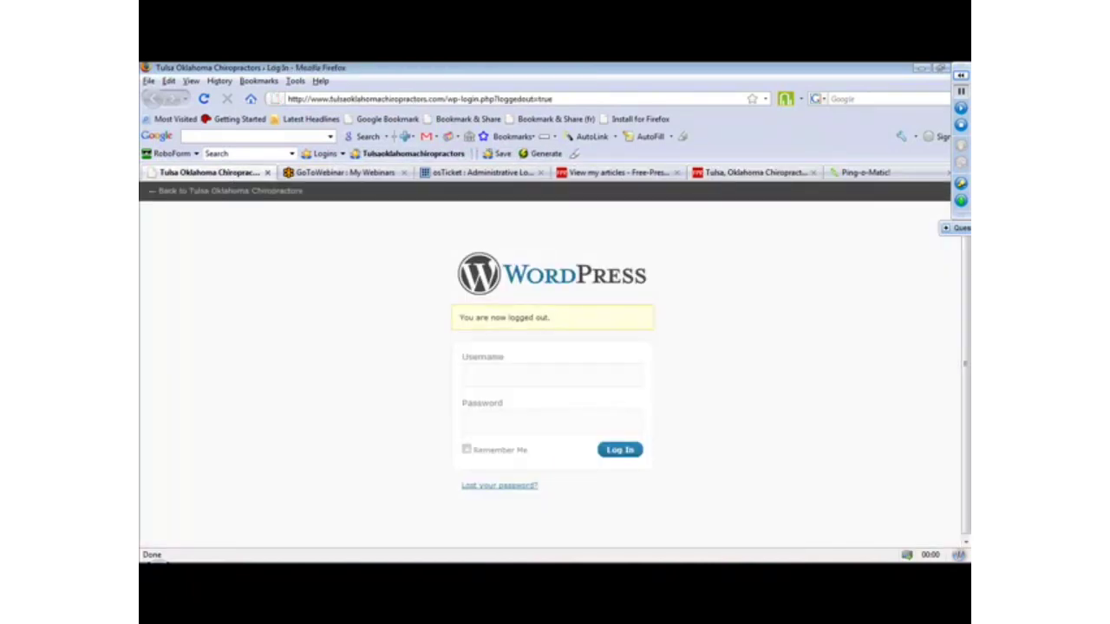
left_click(960, 110)
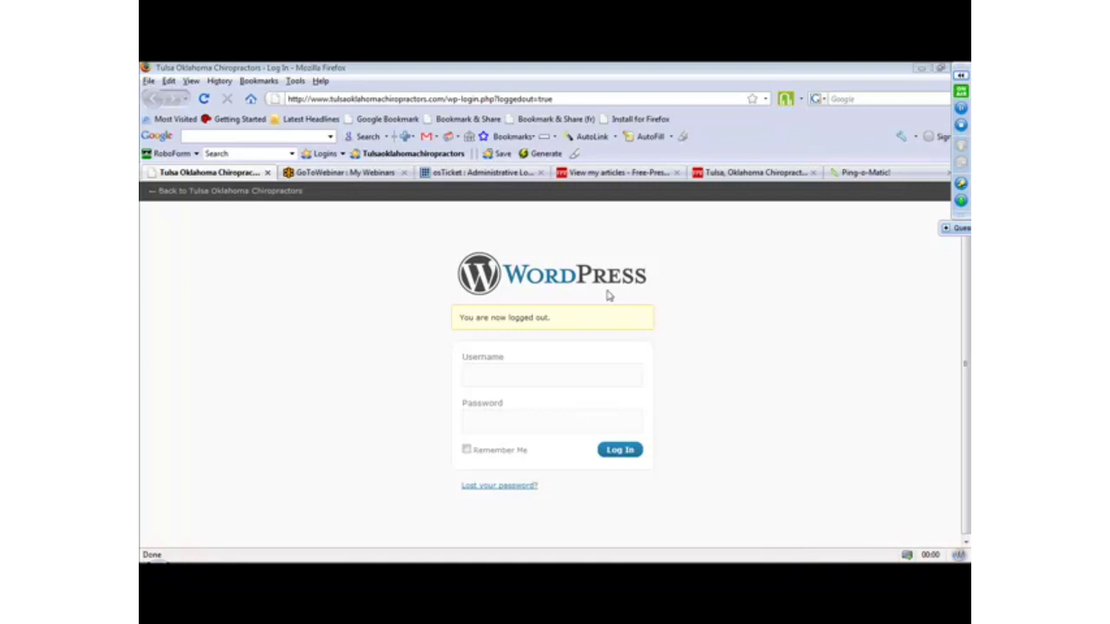
Log in to the WordPress dashboard with the saved username and password for Tulsaoklahomachiropractors.
left_click(527, 365)
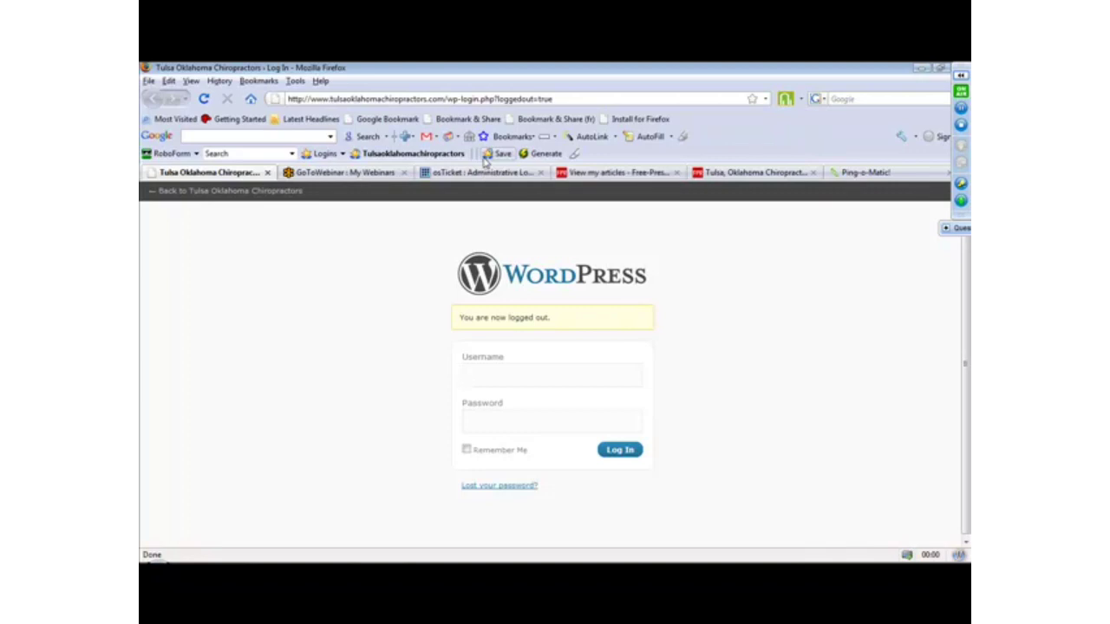
left_click(412, 153)
left_click(611, 451)
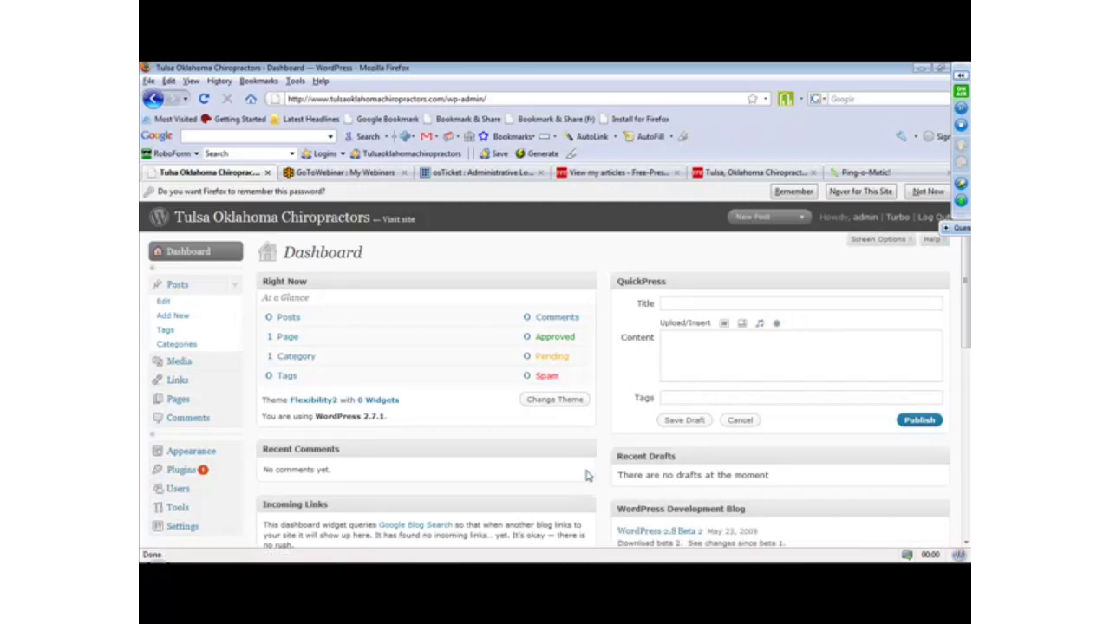
Open the site's installed plugins and deactivate All in One SEO Pack and Google XML Sitemaps.
left_click(178, 469)
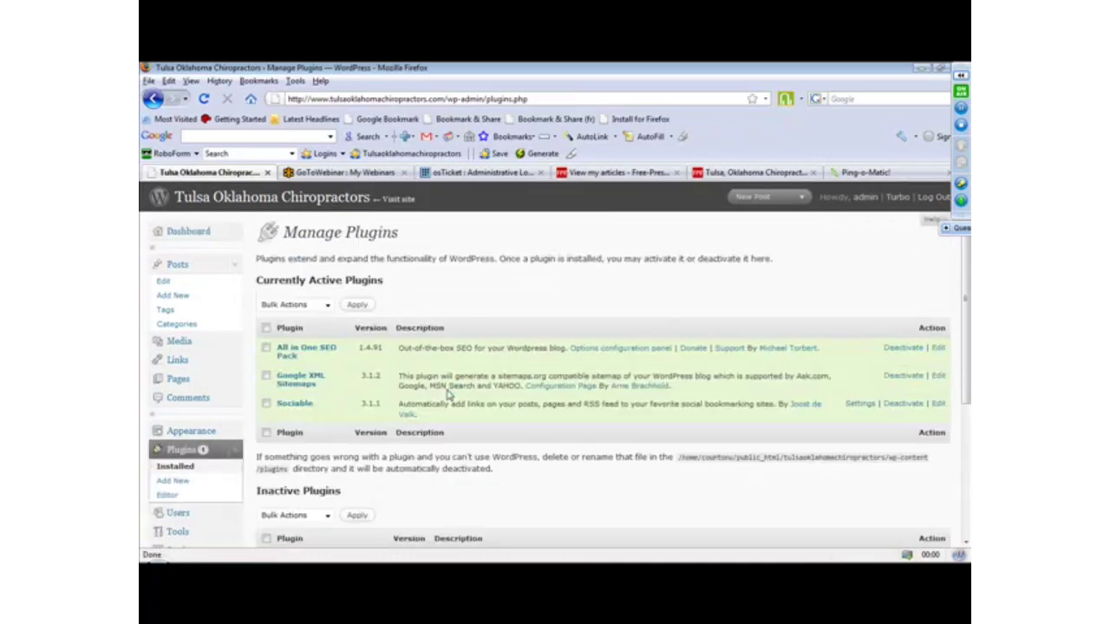
scroll(966, 278, "down", 1)
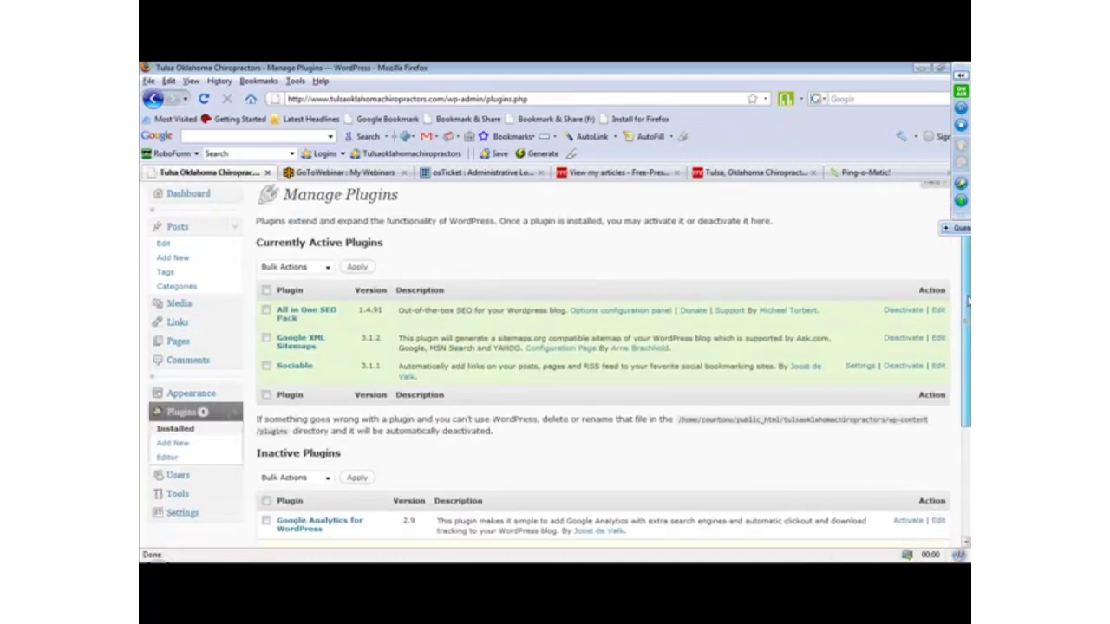
left_click(903, 294)
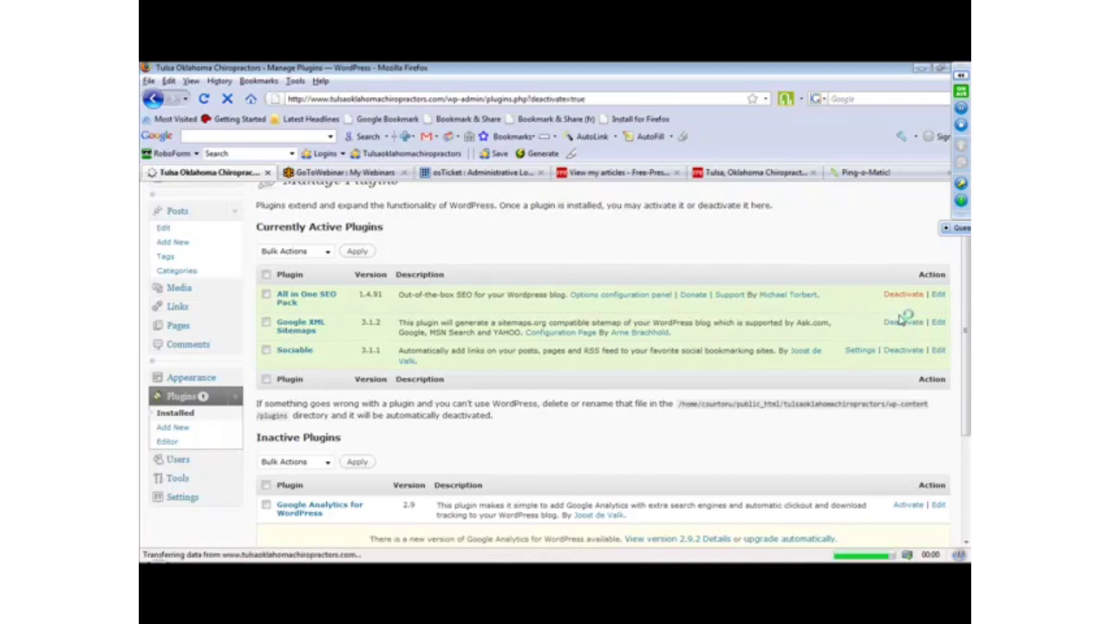
left_click(904, 371)
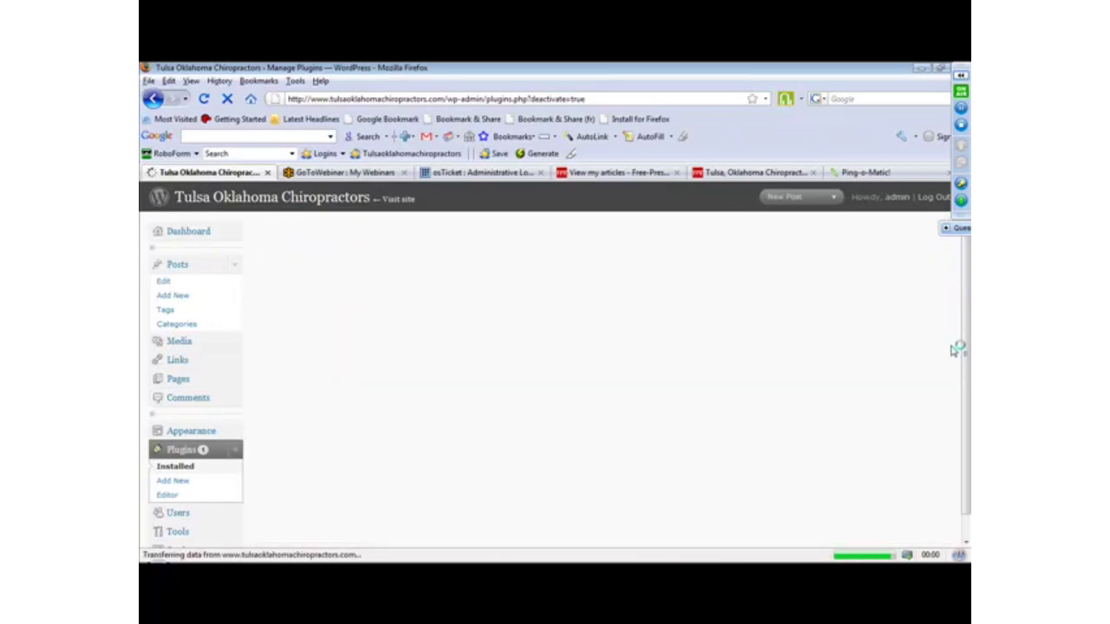
Activate All in One SEO Pack and Google XML Sitemaps from the recently active plugins.
scroll(954, 364, "down", 2)
scroll(954, 364, "down", 4)
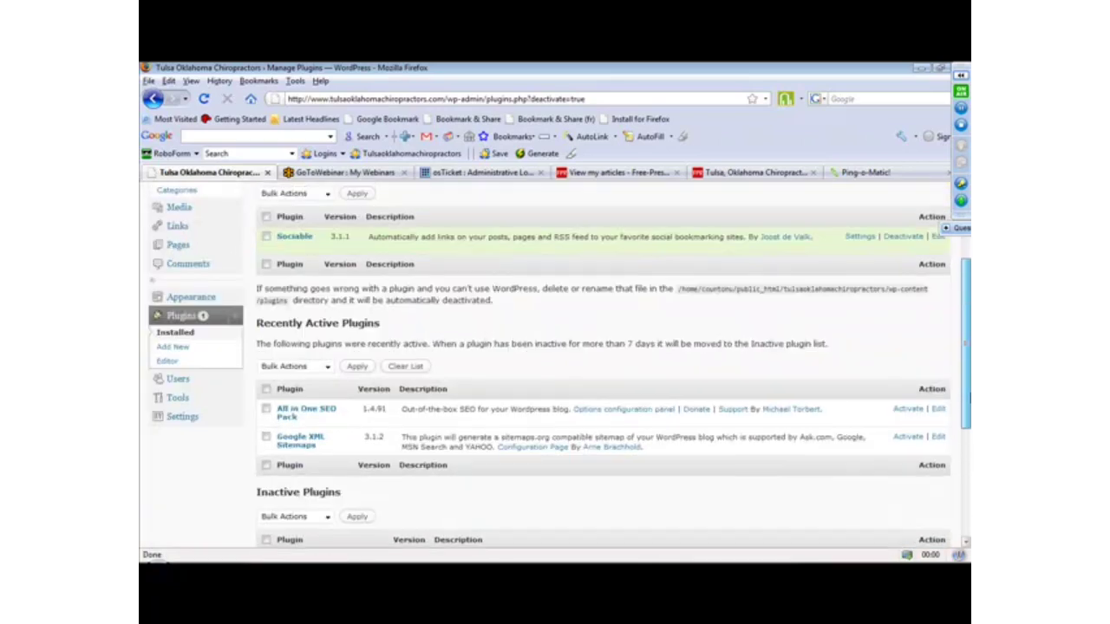
mouse_move(969, 452)
left_mouse_down()
mouse_move(968, 479)
mouse_move(963, 431)
mouse_move(963, 440)
left_mouse_up()
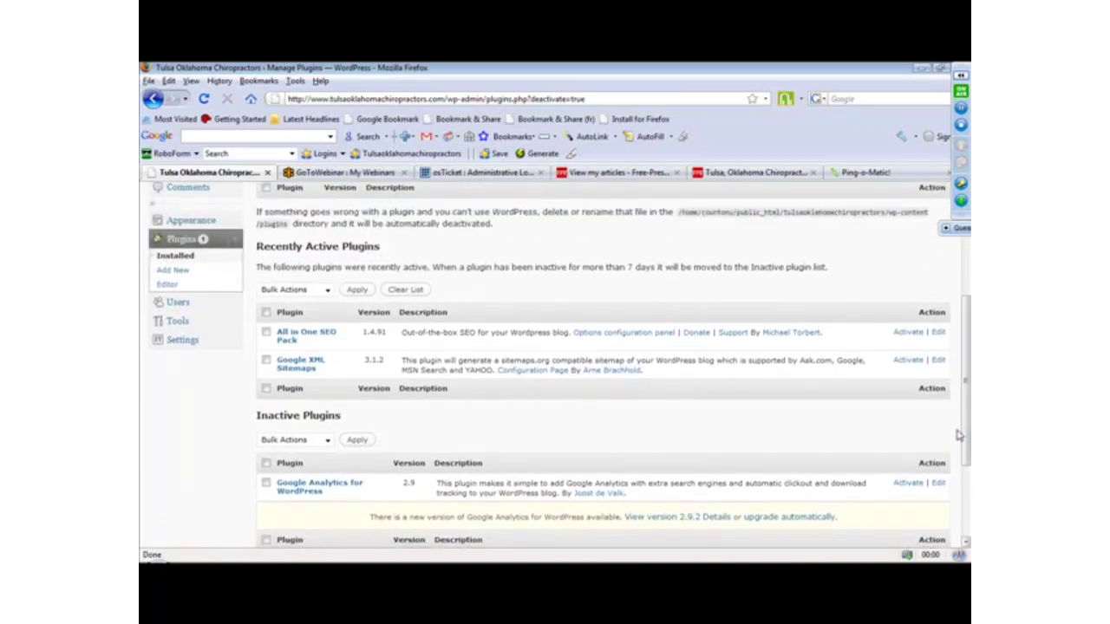
left_click(909, 333)
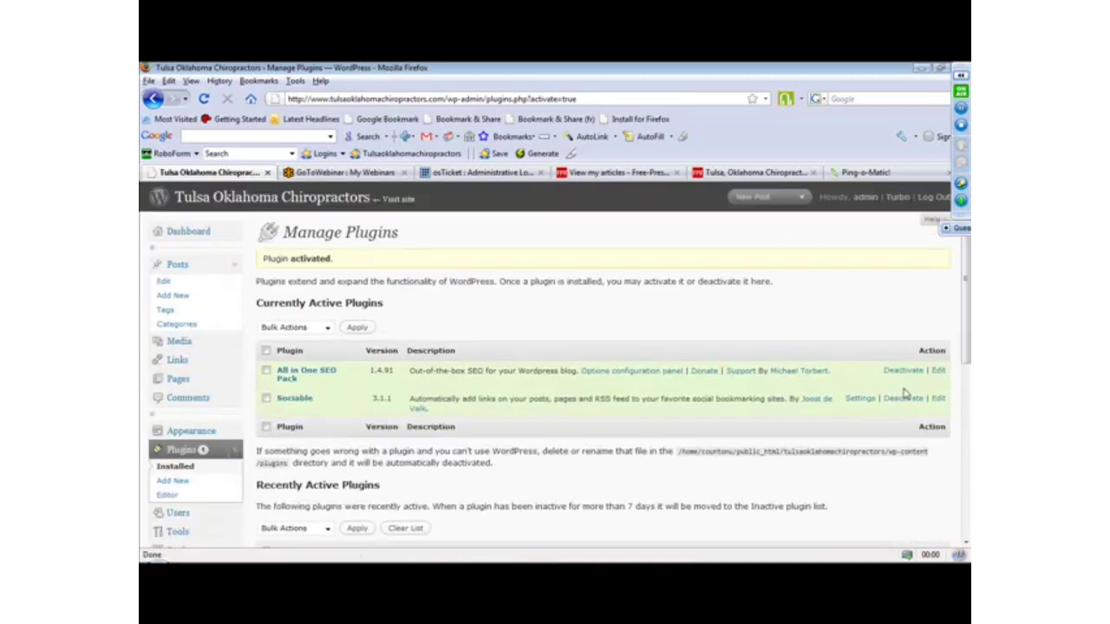
left_click_drag(963, 338, 965, 404)
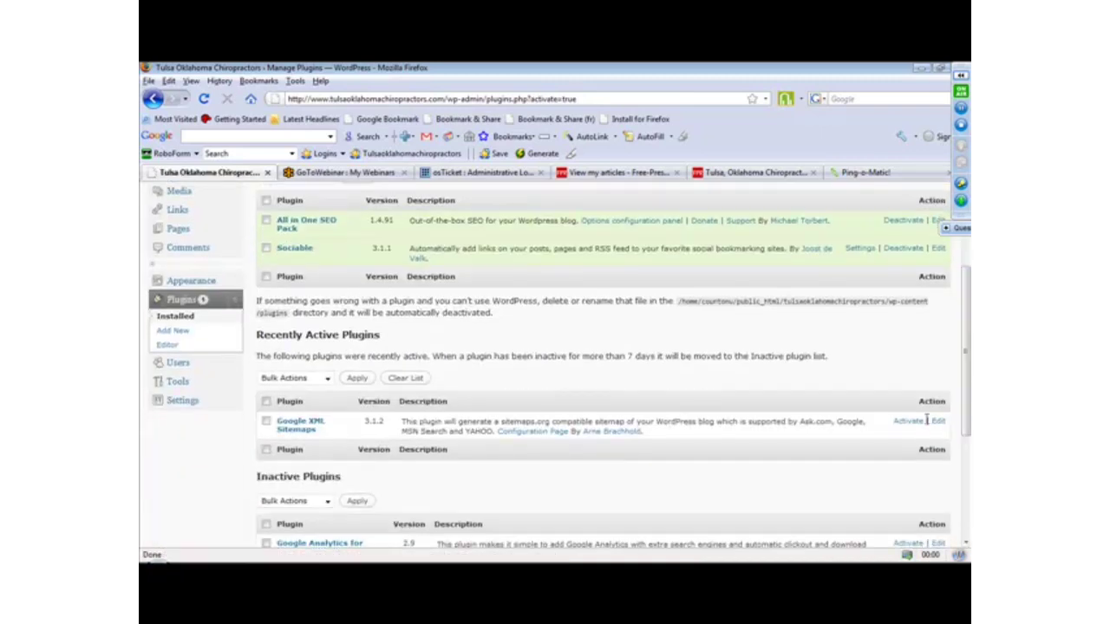
left_click(908, 422)
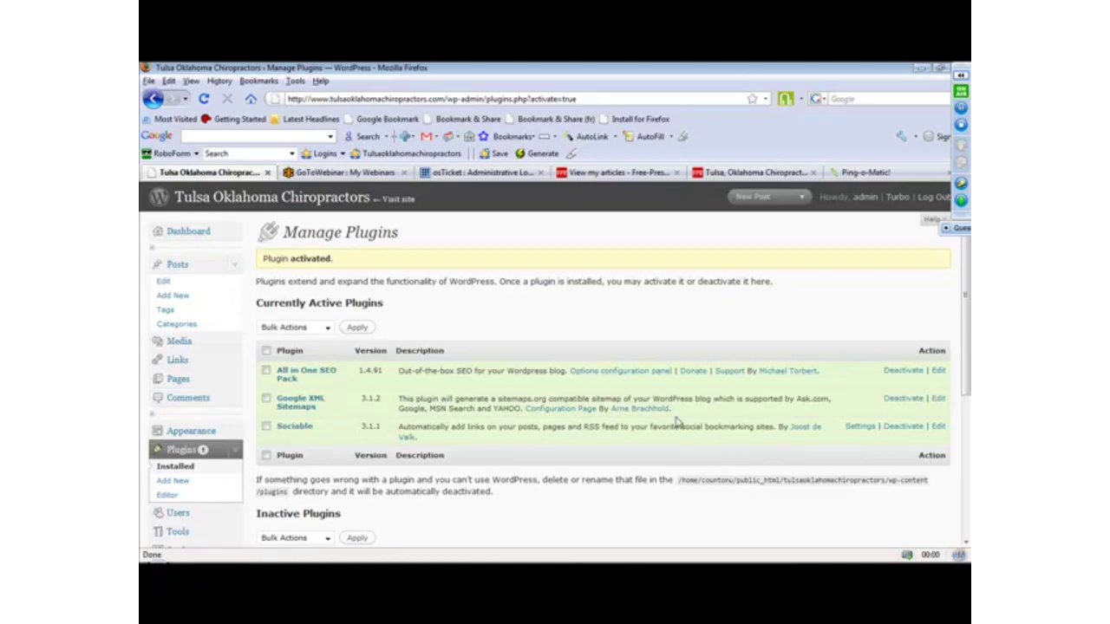
left_click_drag(967, 325, 968, 356)
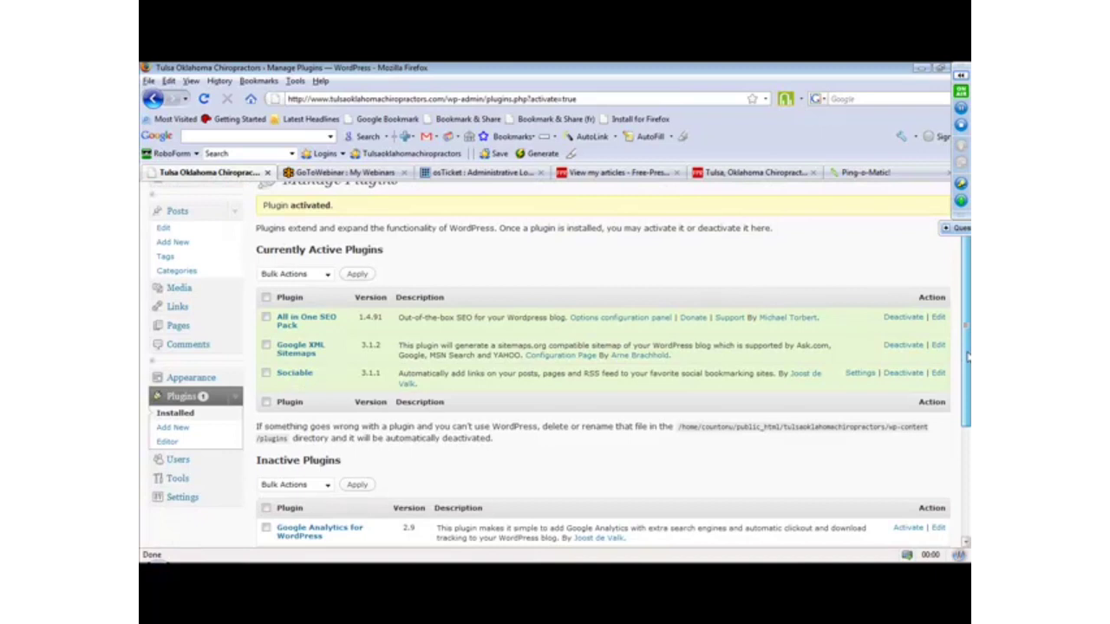
left_click_drag(967, 357, 969, 319)
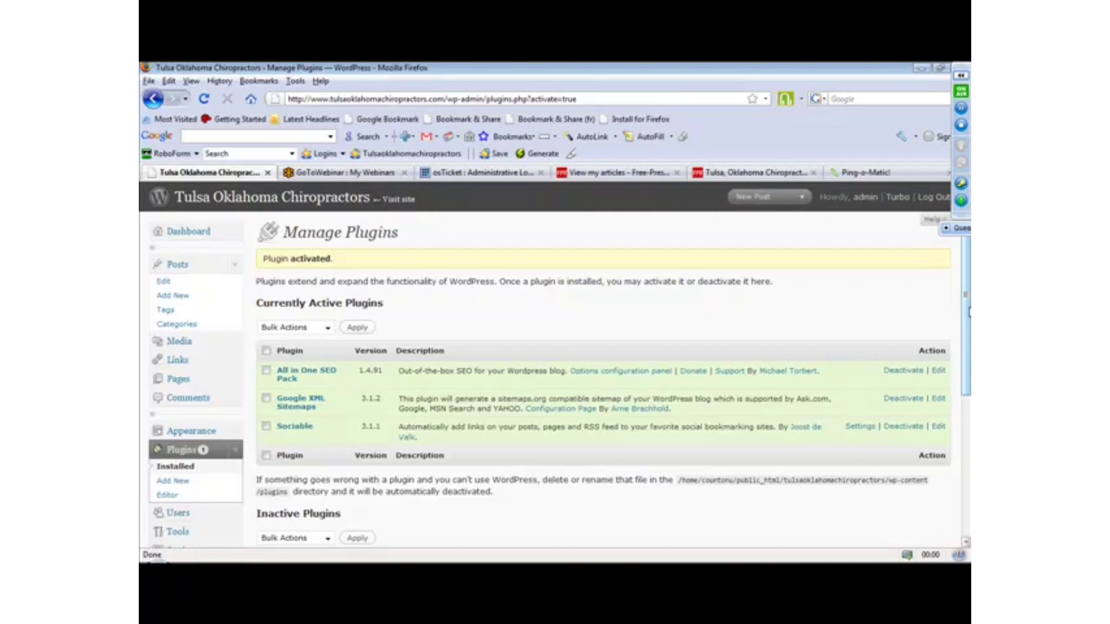
Switch to PowerPoint, present the Wordpress SEO slide up to Setup Your Permalinks, and end the slide show with screen sharing paused.
left_click(450, 569)
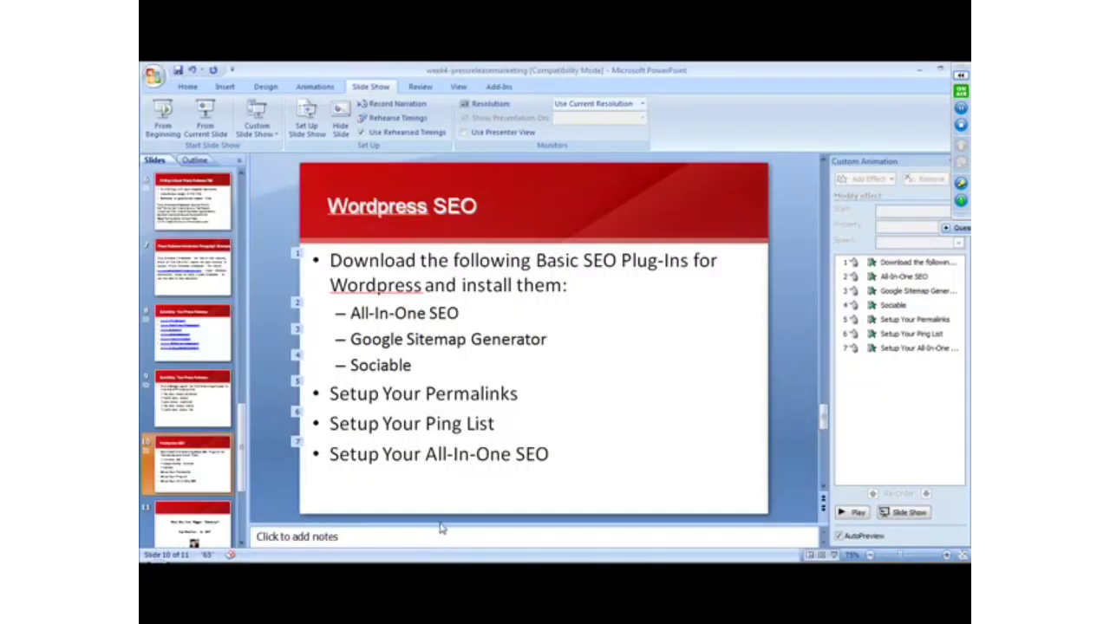
left_click(196, 111)
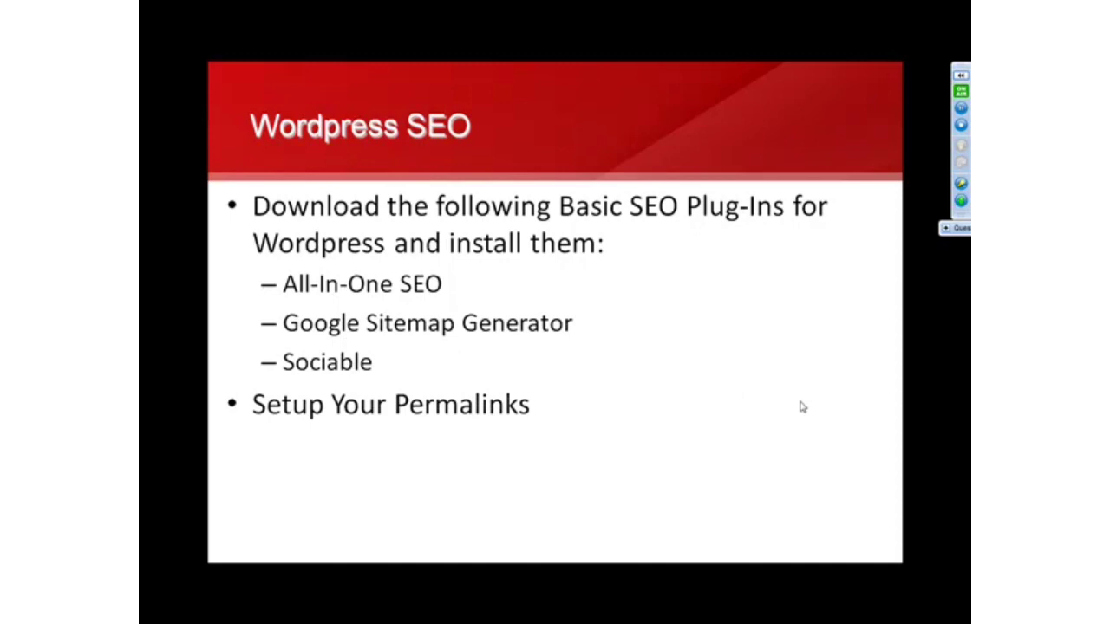
left_click(961, 107)
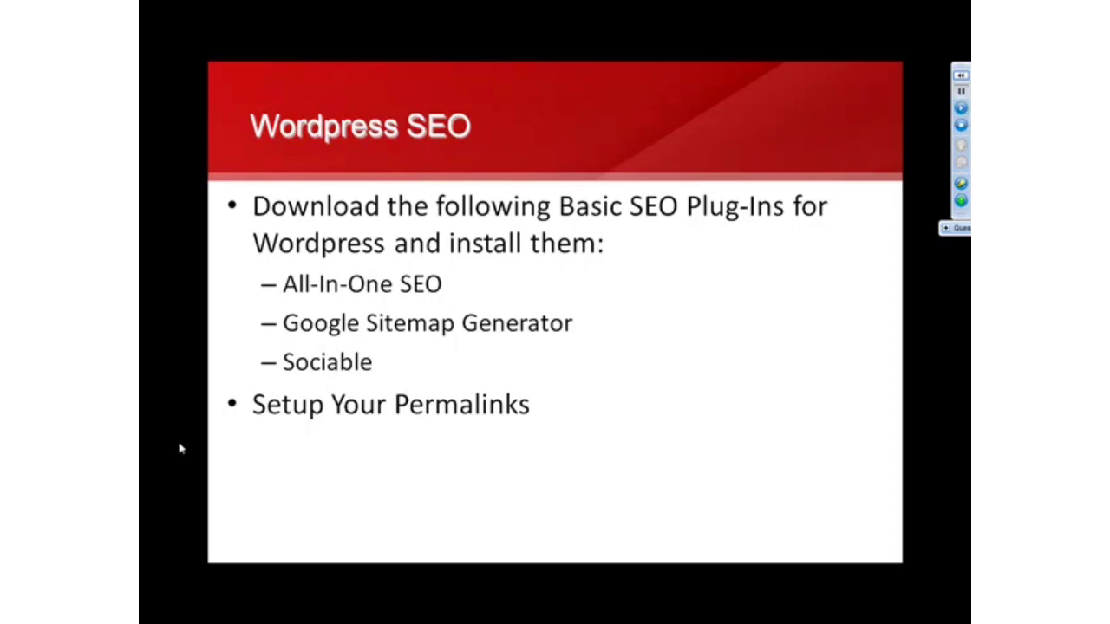
key("Escape")
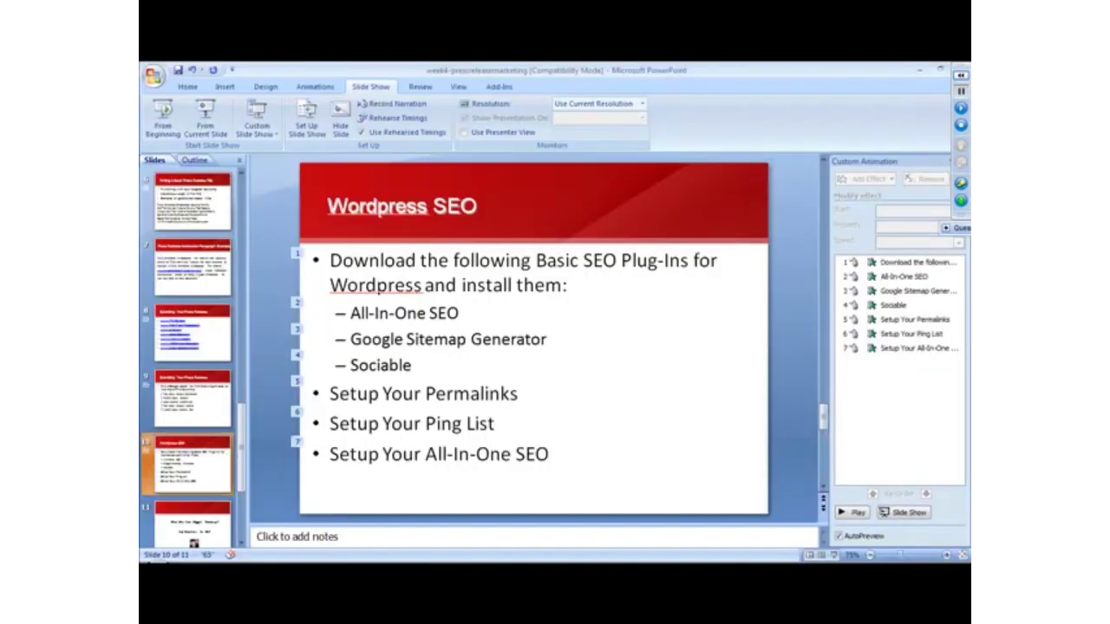
Switch to the WordPress admin in Firefox and open the site's Permalink Settings.
left_click(388, 561)
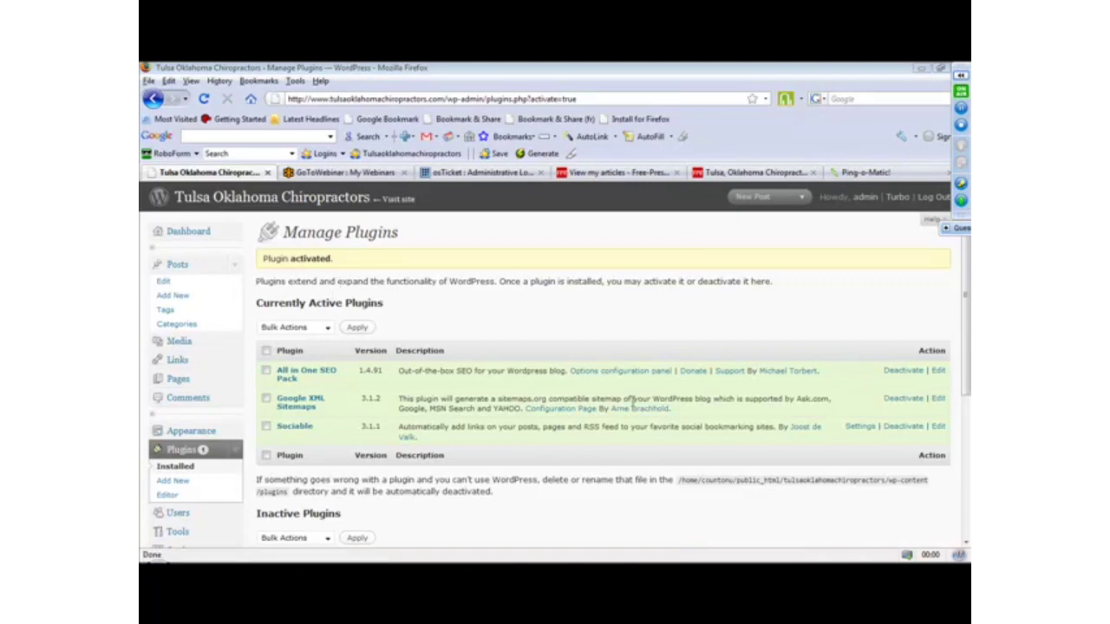
left_click_drag(962, 322, 962, 382)
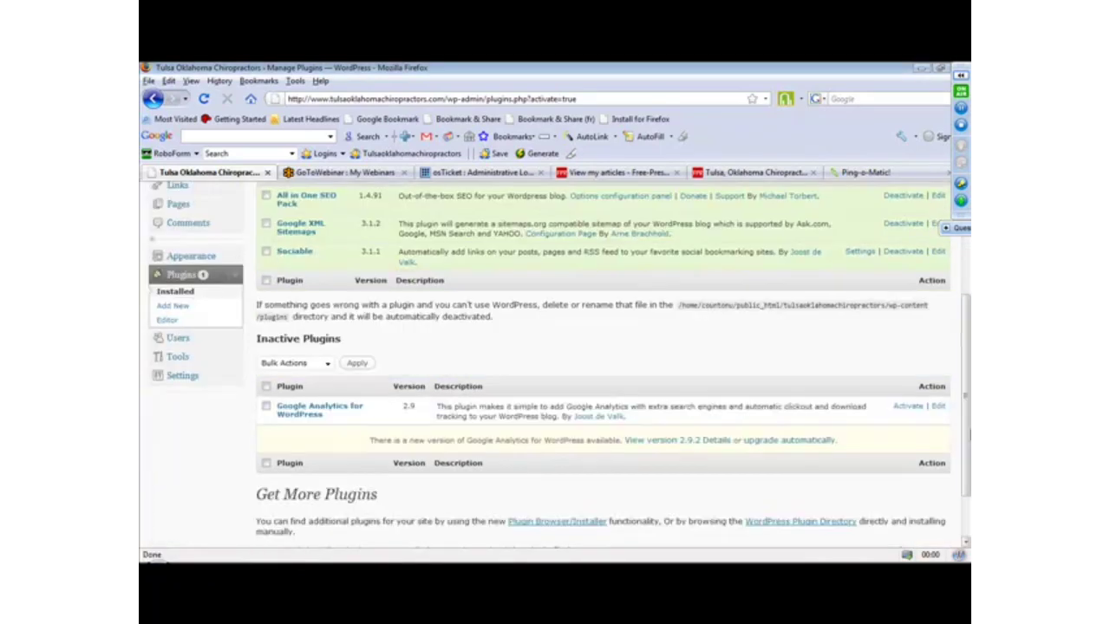
left_click(208, 375)
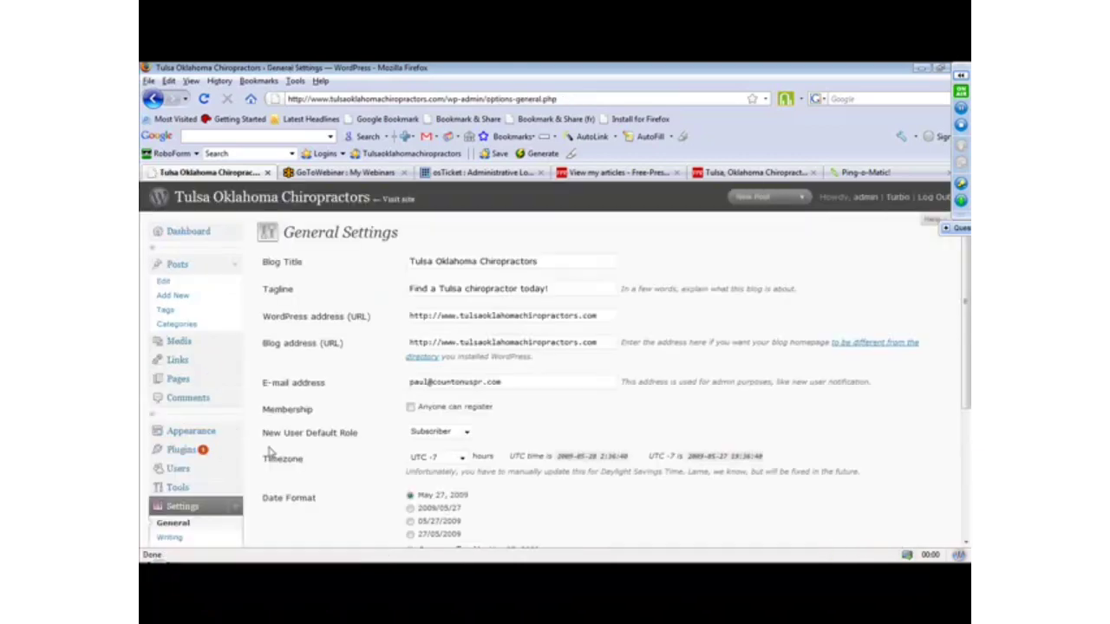
left_click_drag(967, 252, 966, 542)
left_click(188, 410)
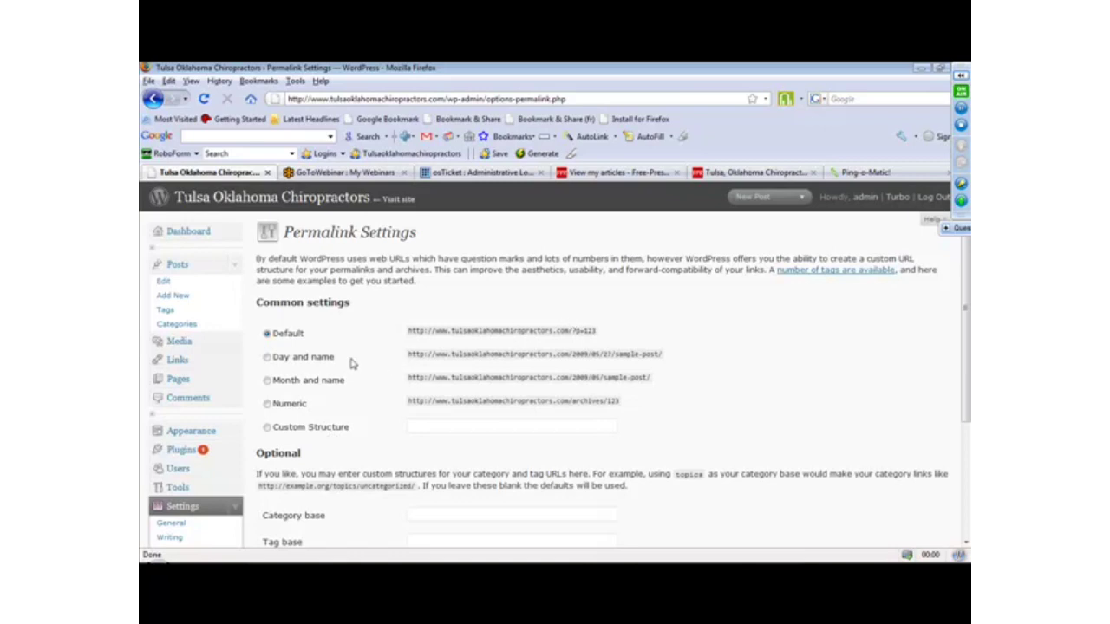
Set the permalinks to a custom structure of /%postname%/ and save the changes.
left_click(267, 427)
left_click(452, 427)
type("/%postname%/")
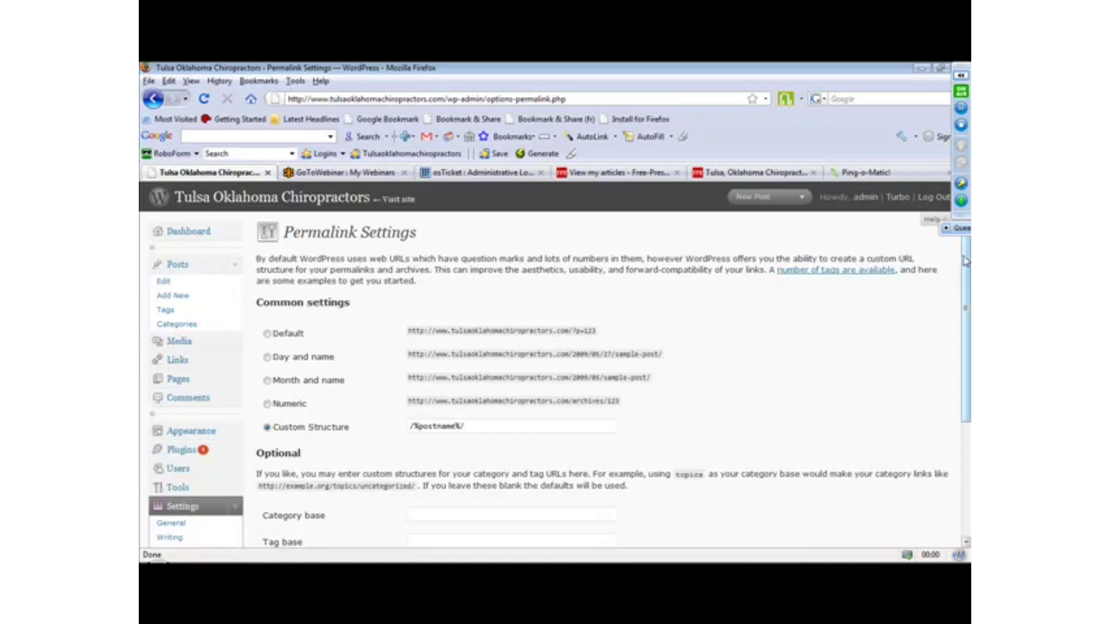
scroll(965, 260, "down", 3)
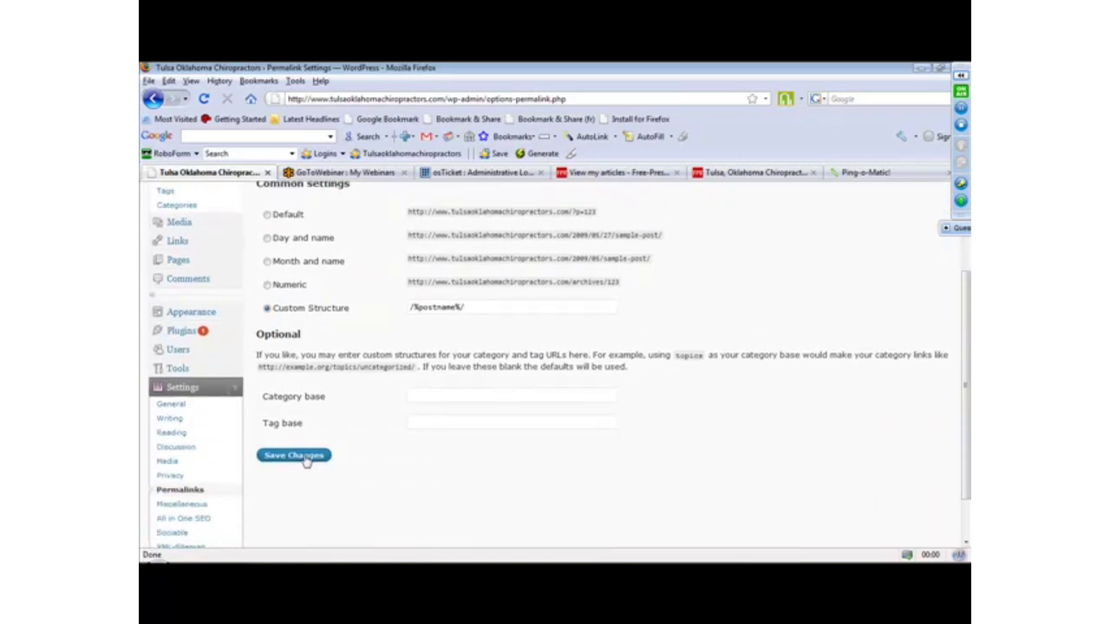
left_click(303, 458)
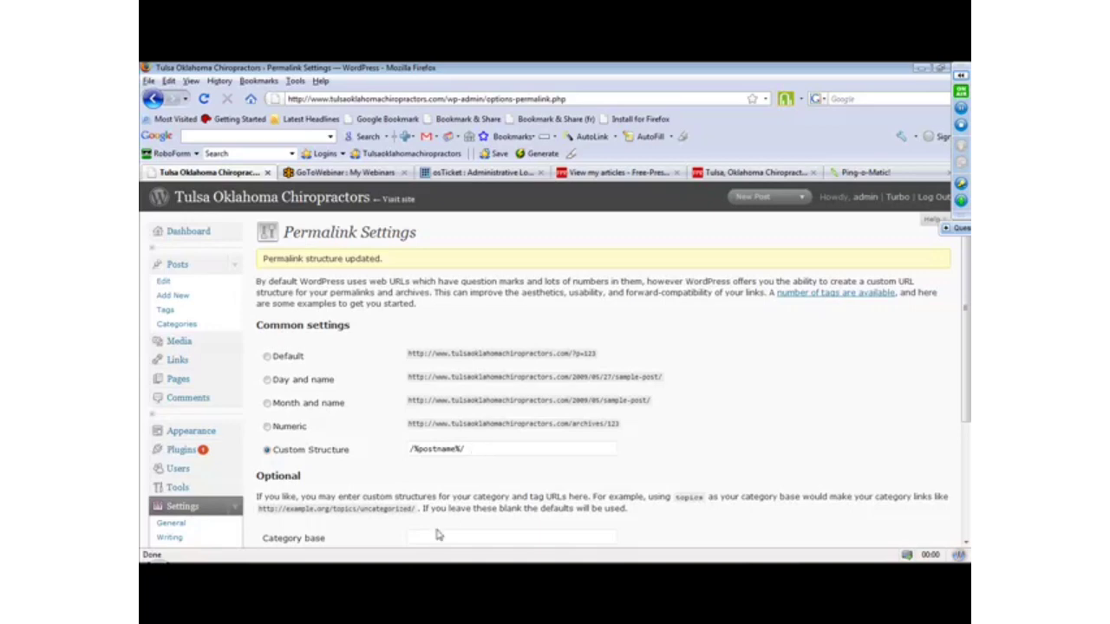
Pause screen sharing, switch to PowerPoint, present the Wordpress SEO slide up to Setup Your Ping List, and resume sharing.
left_click(960, 110)
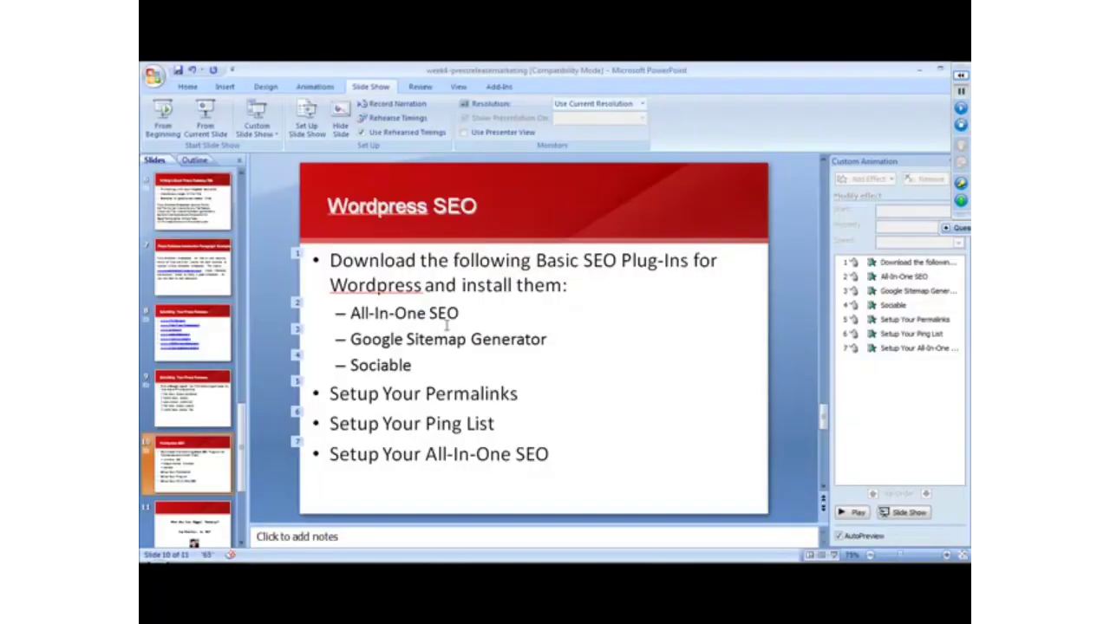
left_click(206, 113)
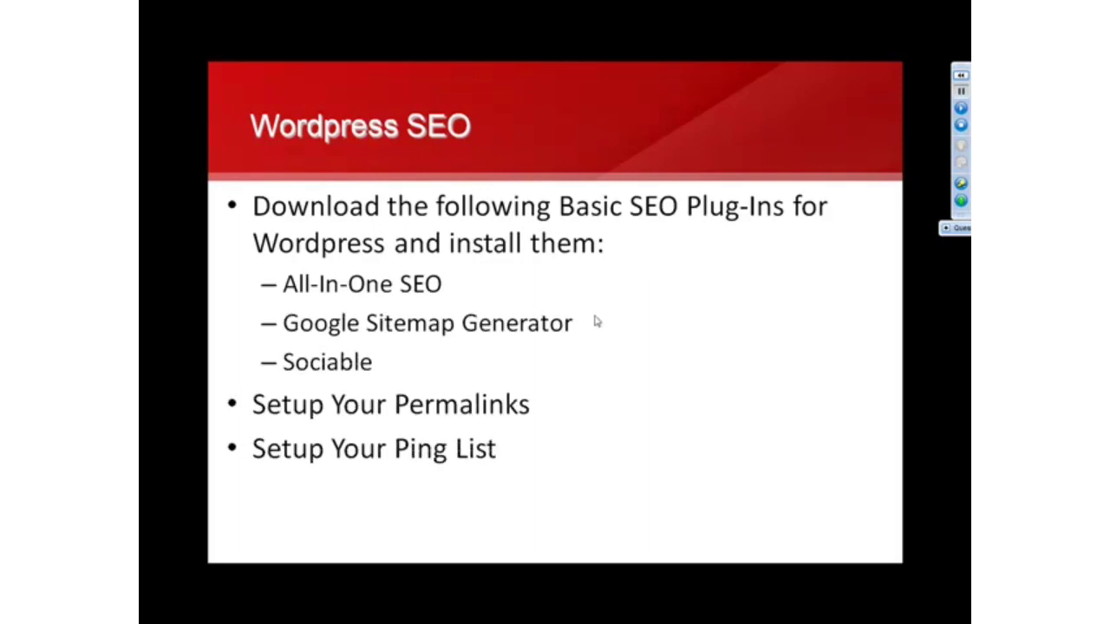
left_click(957, 122)
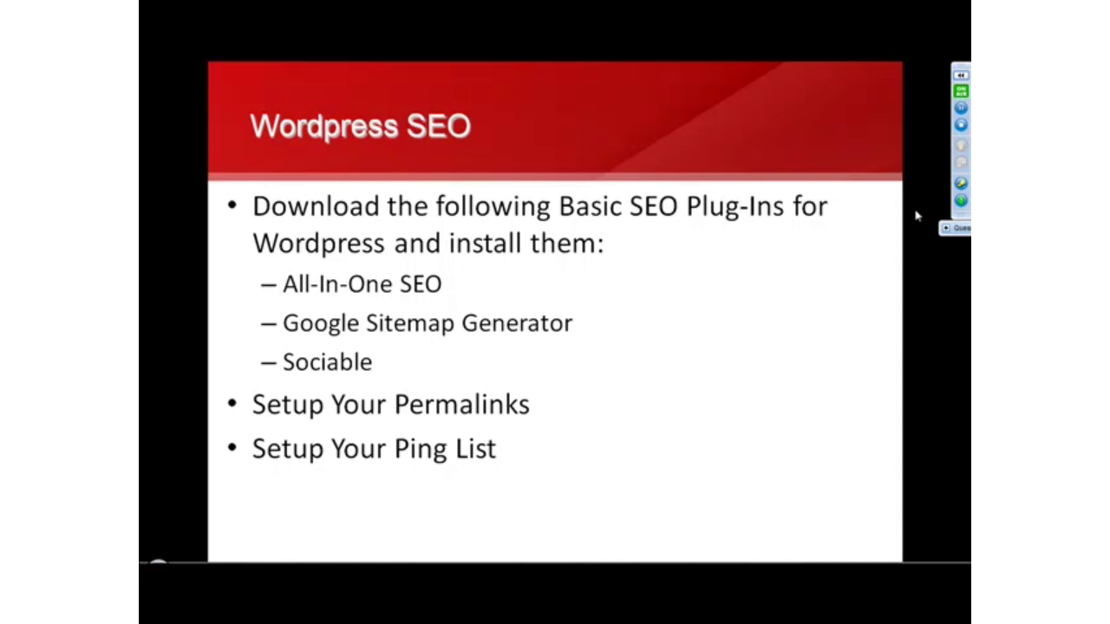
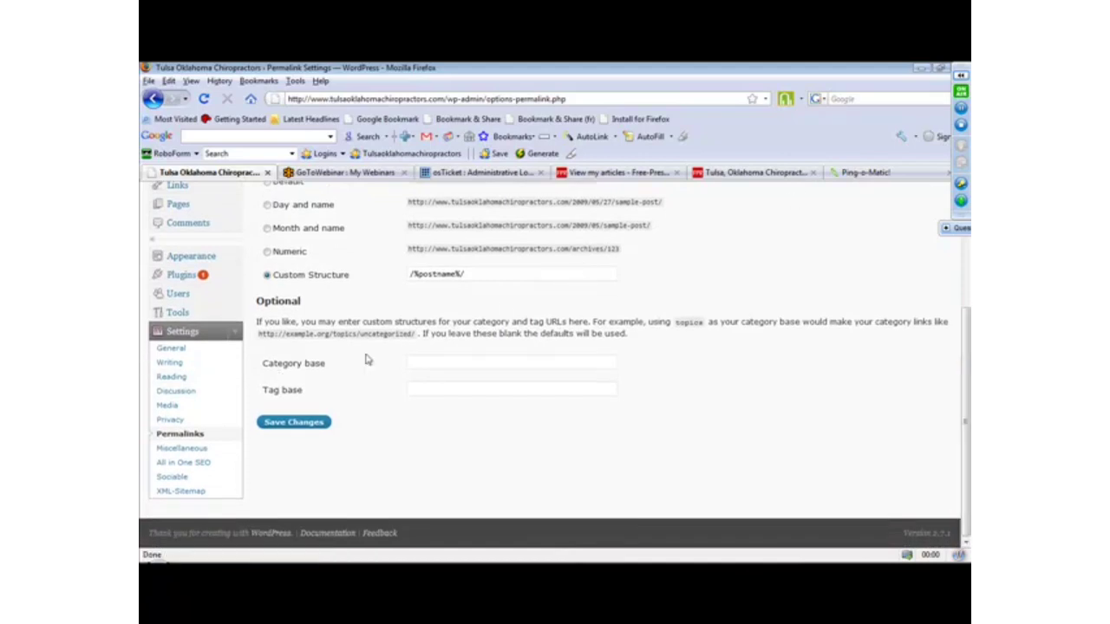
Open the Writing Settings and examine the ping services listed under Update Services.
left_click(231, 370)
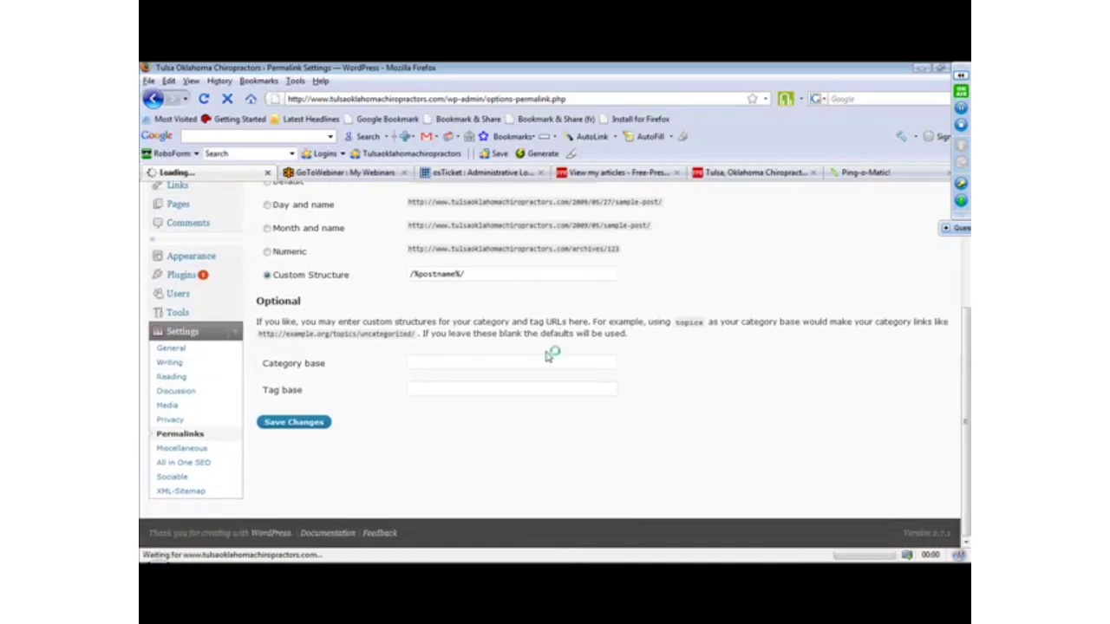
left_click_drag(964, 273, 965, 440)
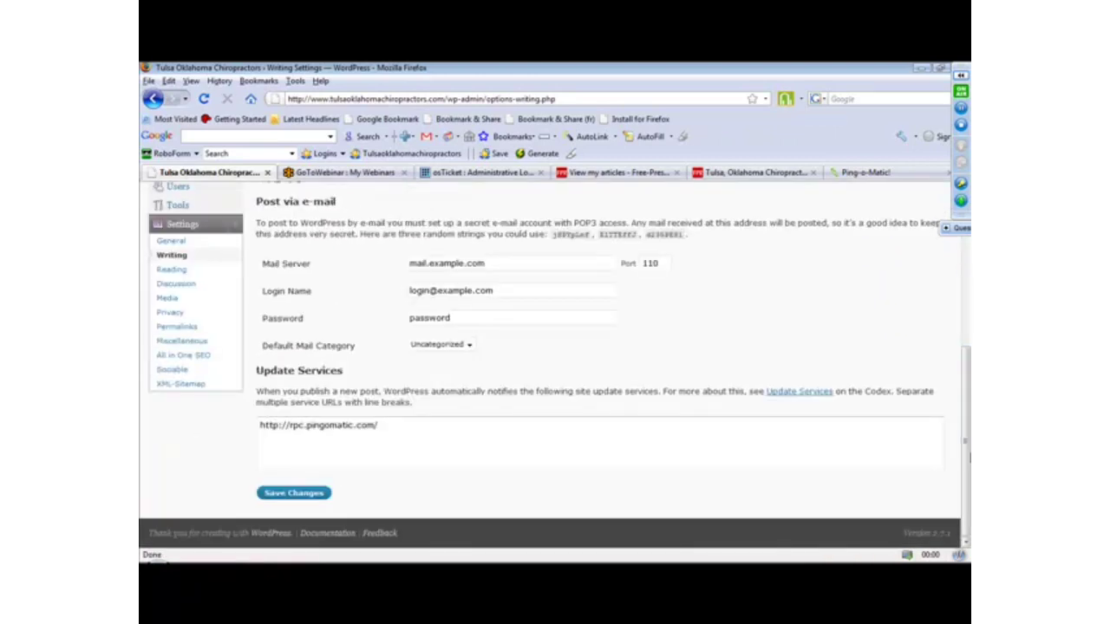
left_click_drag(401, 422, 199, 442)
left_click(467, 447)
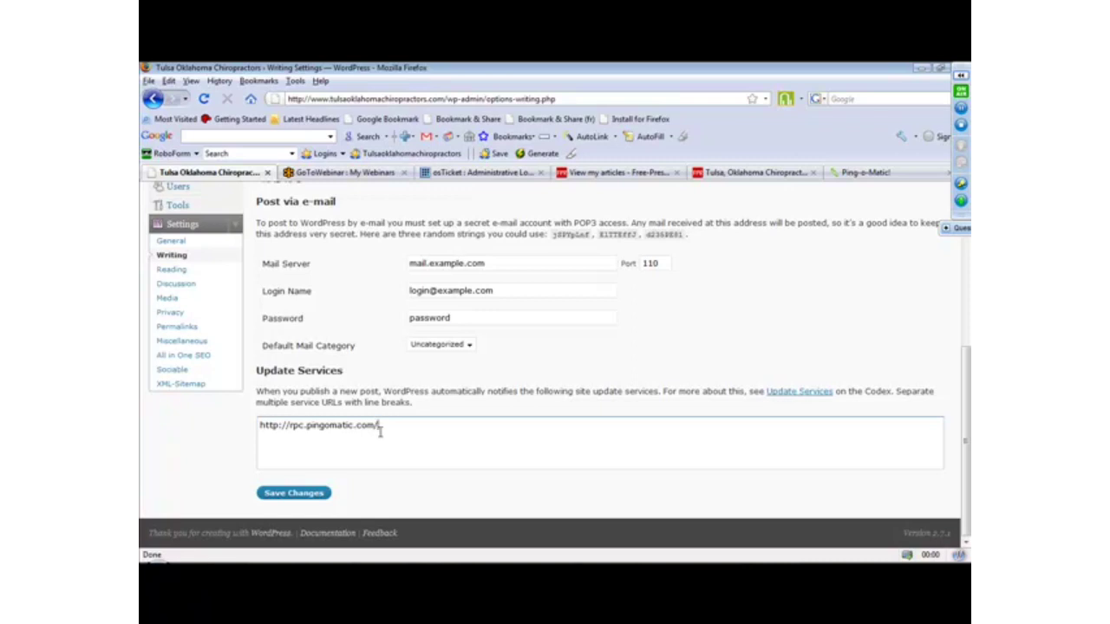
left_click_drag(383, 425, 208, 462)
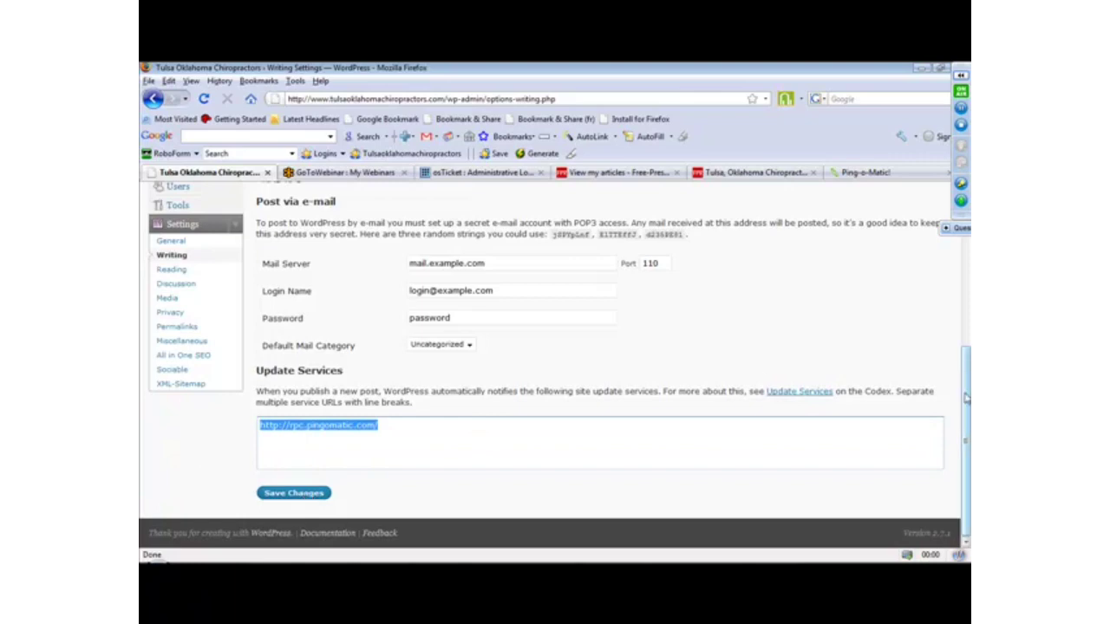
left_click_drag(966, 395, 966, 251)
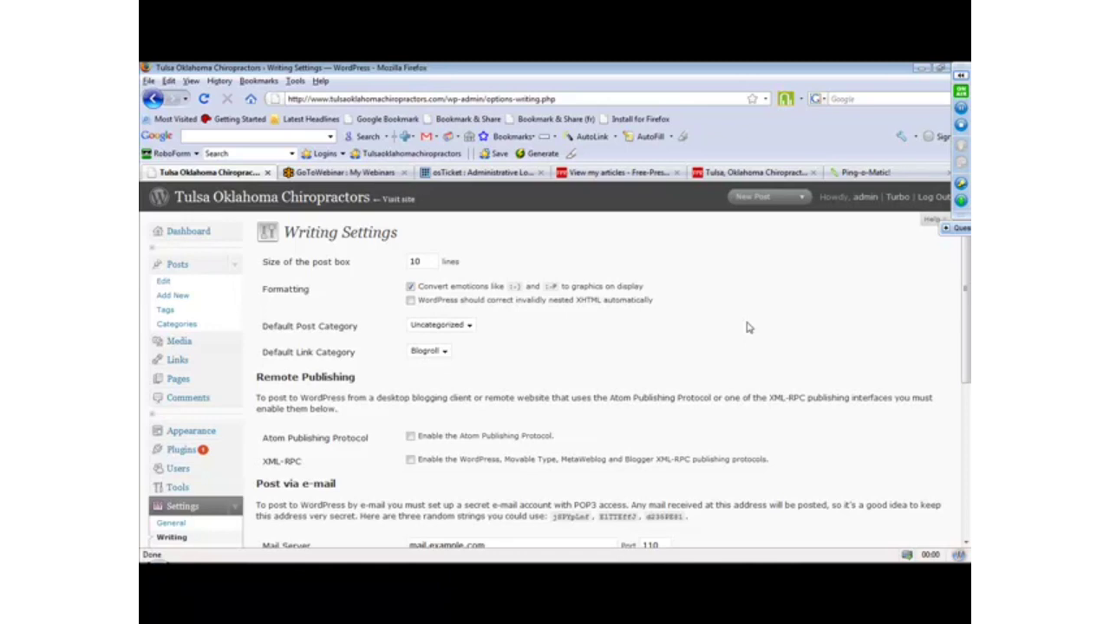
Pause screen sharing, switch to PowerPoint, present the Wordpress SEO slide up to Setup Your All-In-One SEO, and resume sharing.
left_click(962, 111)
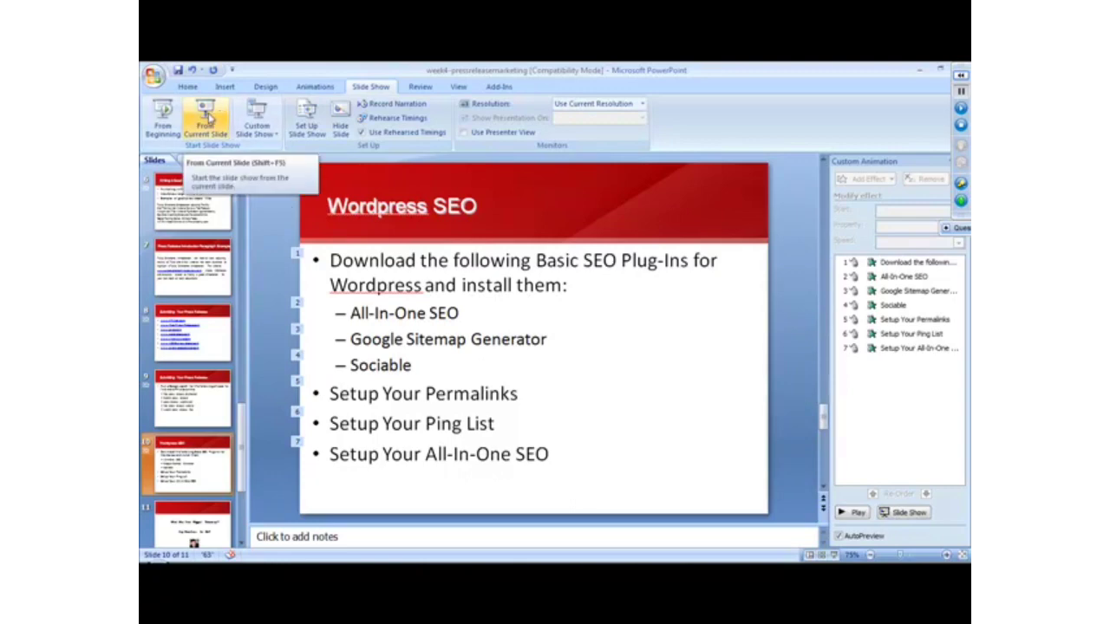
left_click(208, 120)
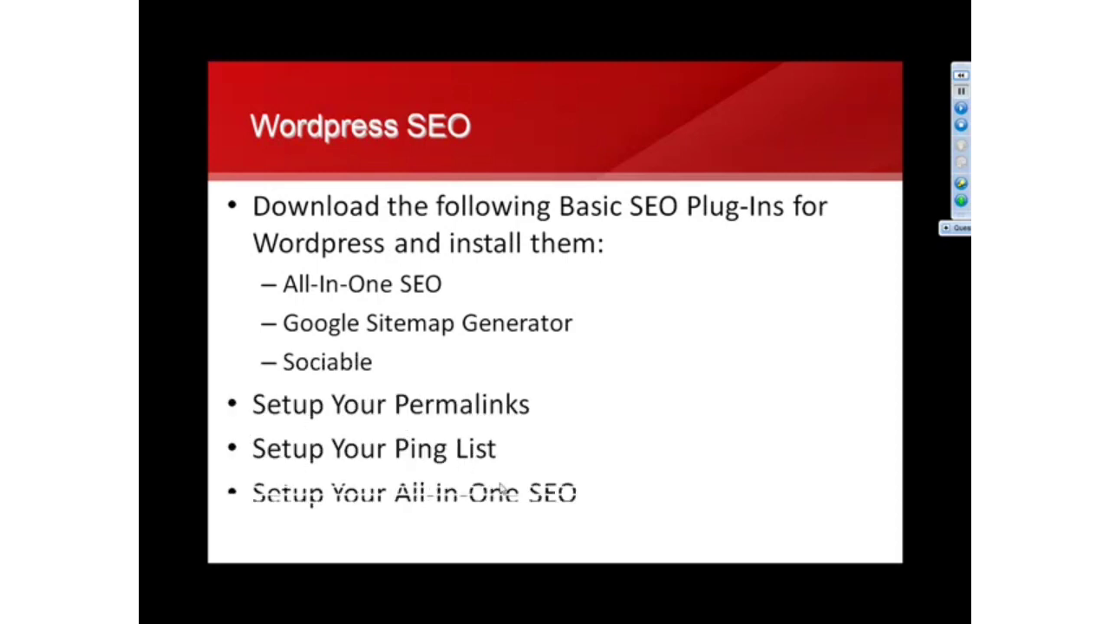
left_click(960, 109)
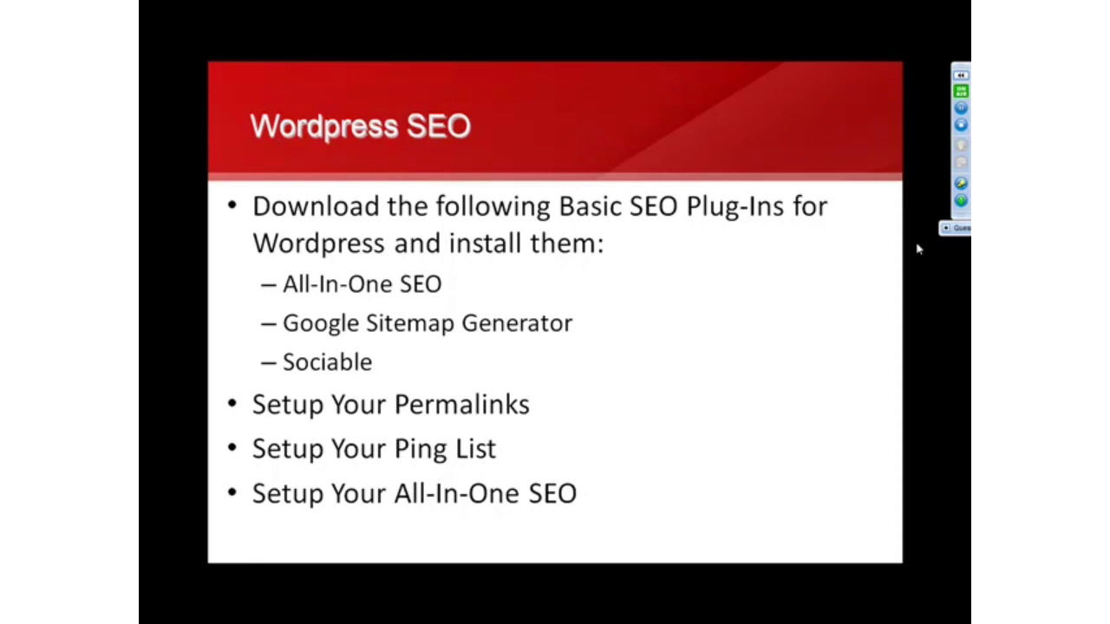
Pause sharing, end the slide show, and switch to the WordPress admin in Firefox with sharing resumed.
left_click(961, 110)
key("Escape")
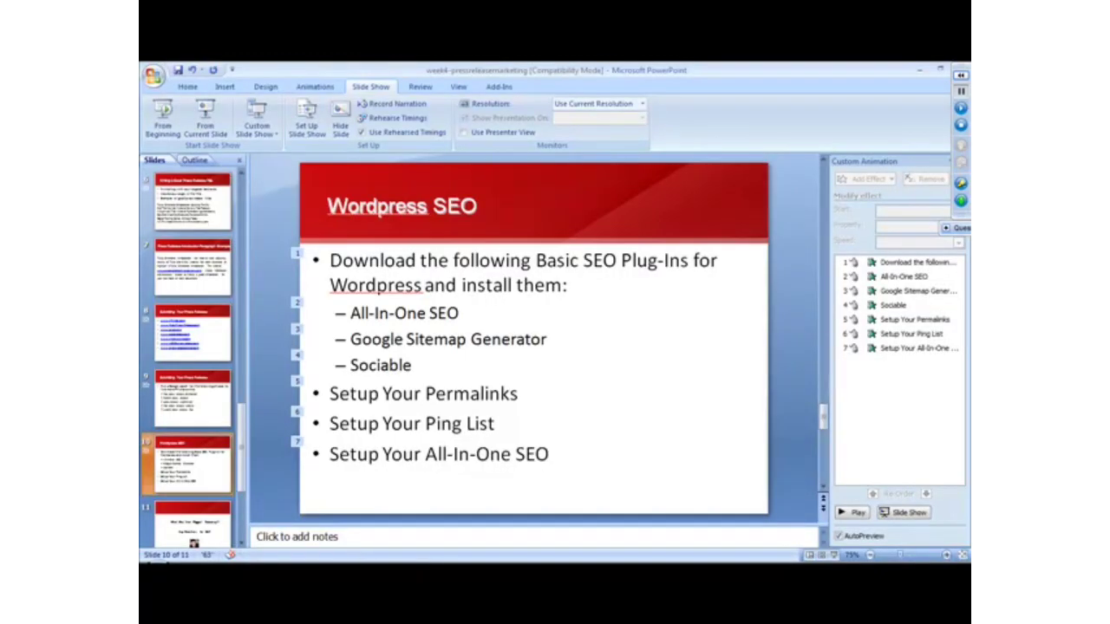
left_click(364, 562)
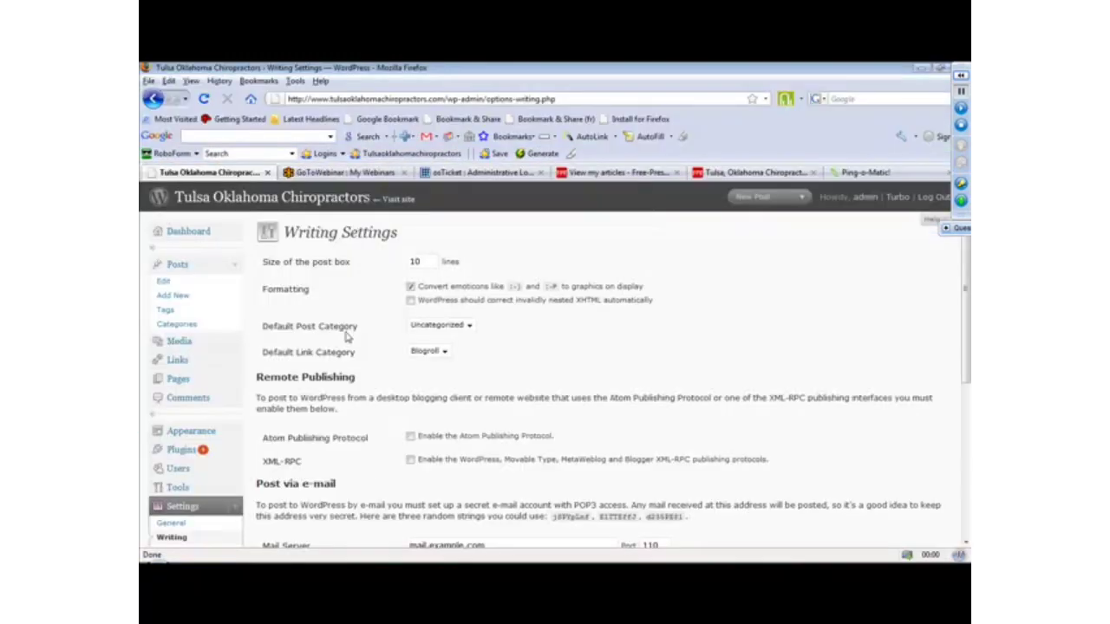
left_click(960, 110)
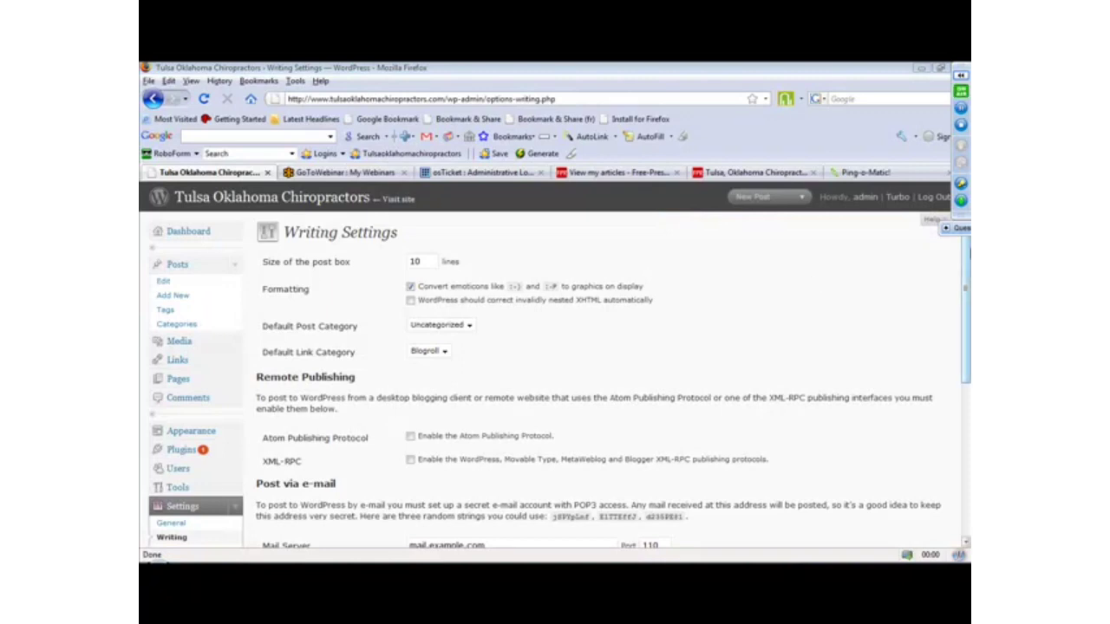
Open the All in One SEO plugin options and review the home title, description and keywords.
scroll(965, 303, "down", 2)
scroll(965, 304, "down", 2)
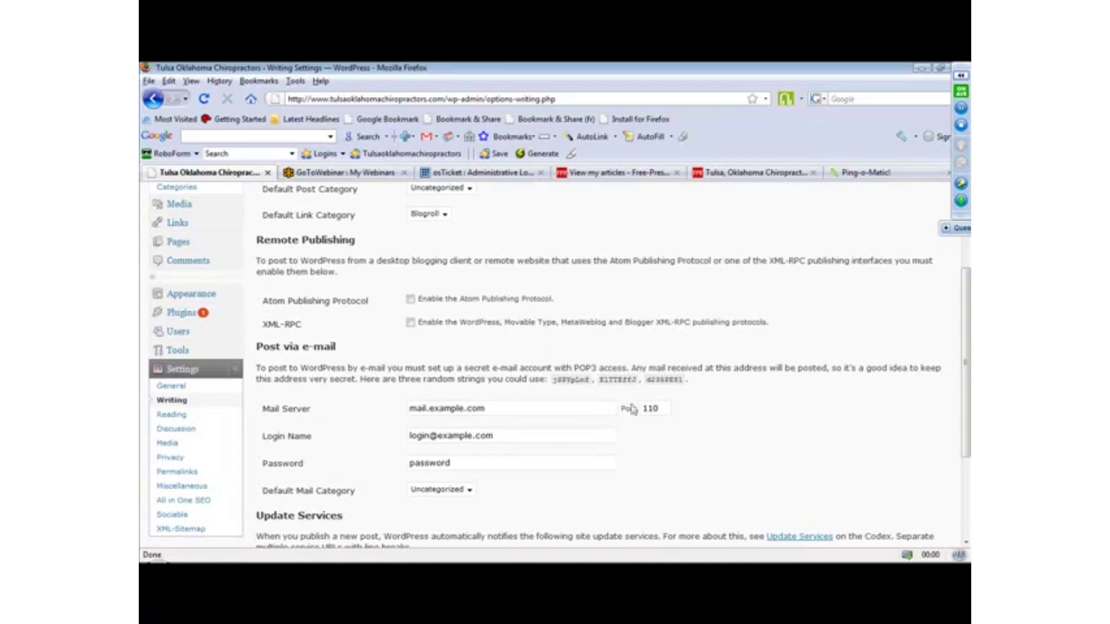
left_click(182, 501)
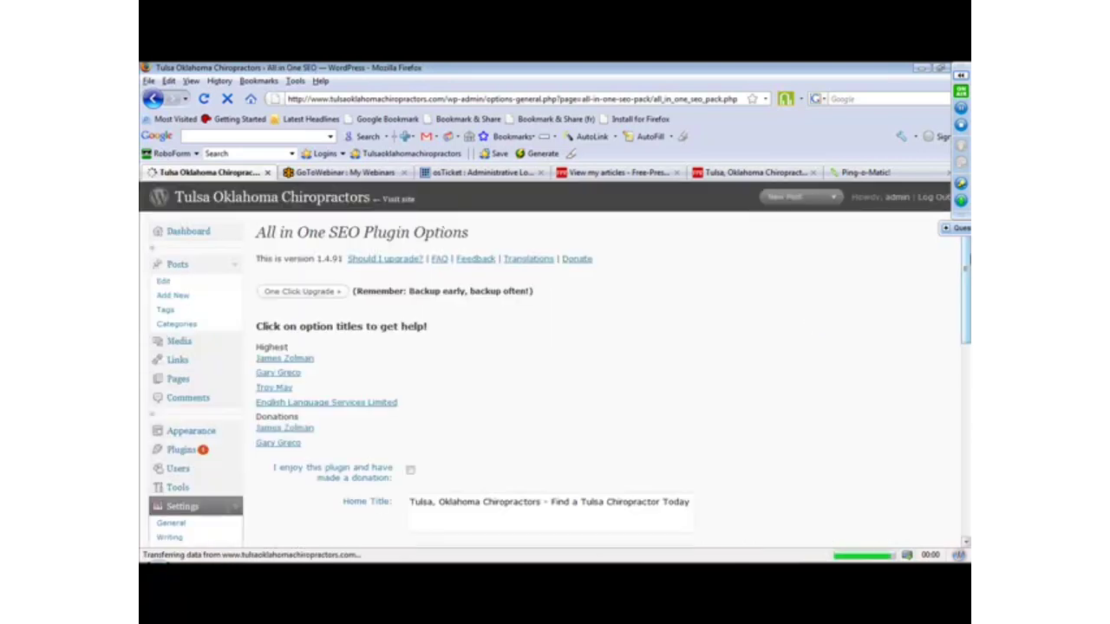
left_click_drag(966, 276, 965, 341)
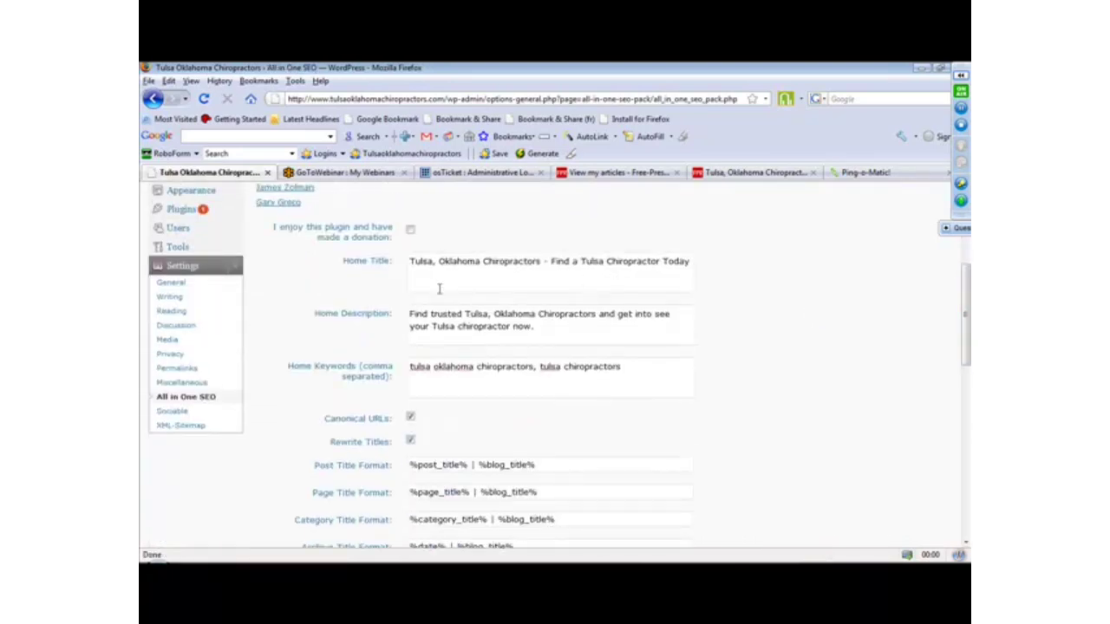
left_click_drag(409, 261, 322, 216)
left_click(640, 369)
Set the Post Title Format to %post_title% and the Page Title Format to %page_title%, and update the plugin options.
left_click_drag(958, 345, 966, 411)
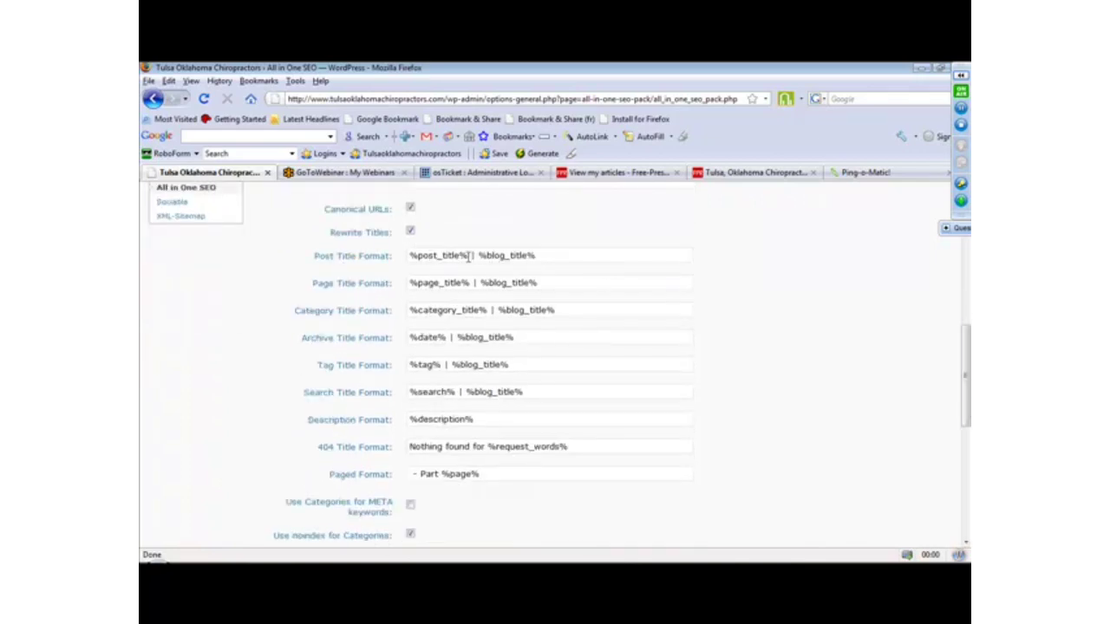
left_click_drag(469, 256, 665, 226)
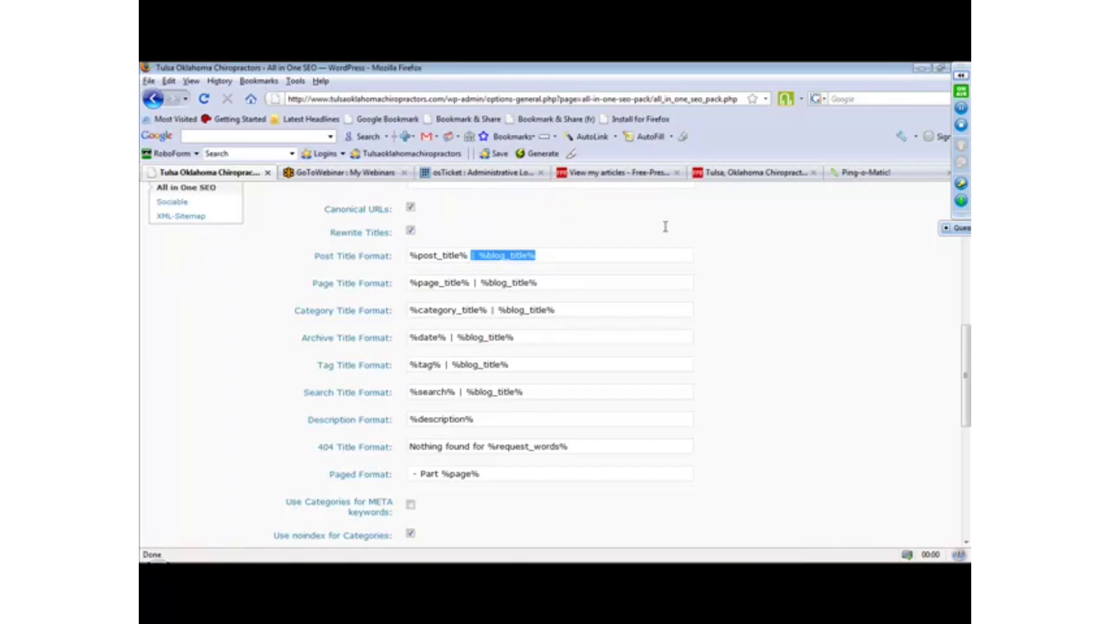
key("BackSpace")
key("BackSpace")
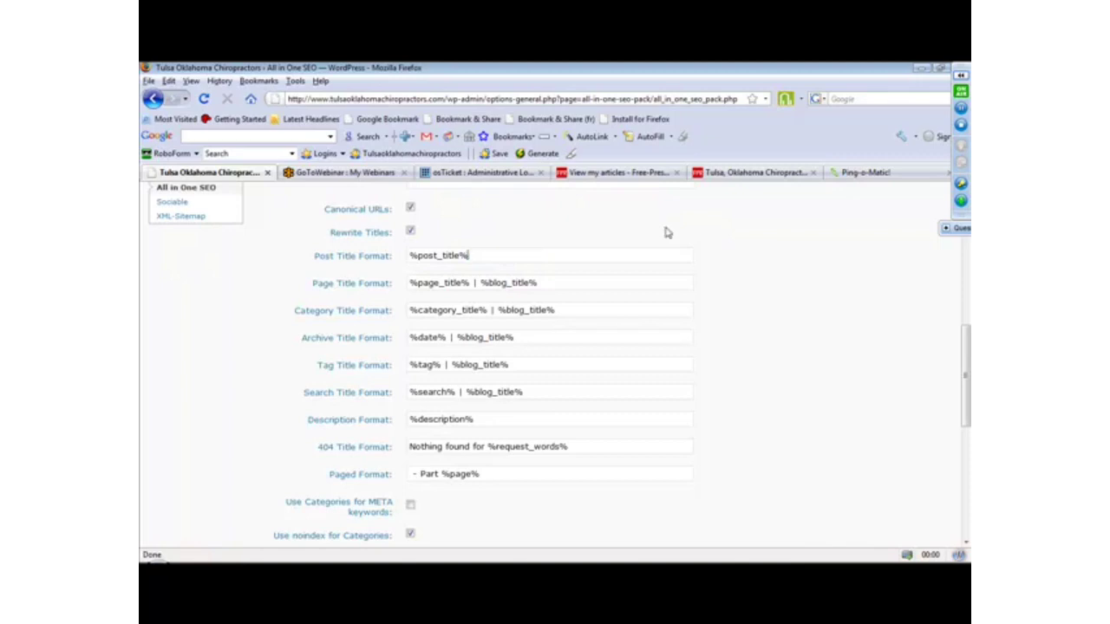
left_click_drag(470, 283, 711, 298)
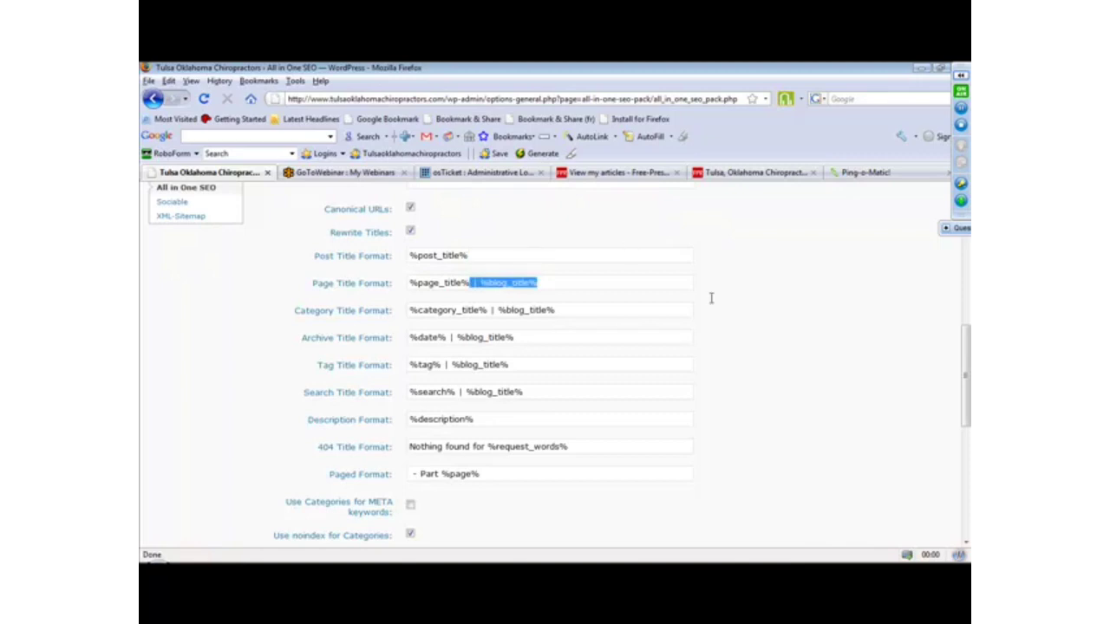
key("BackSpace")
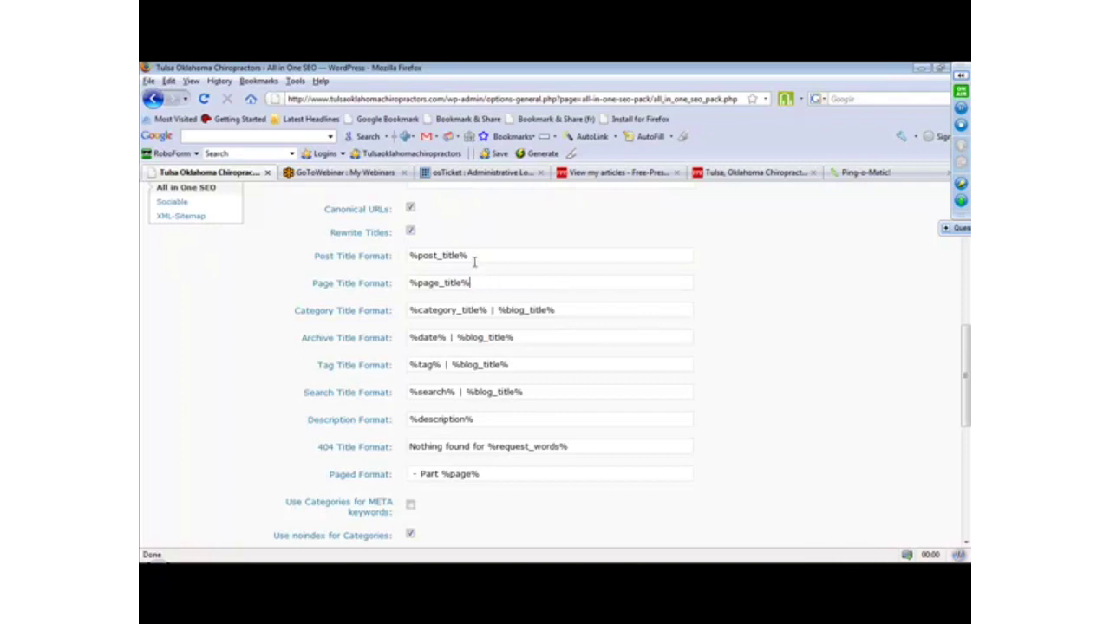
left_click(475, 257)
left_click_drag(967, 379, 968, 519)
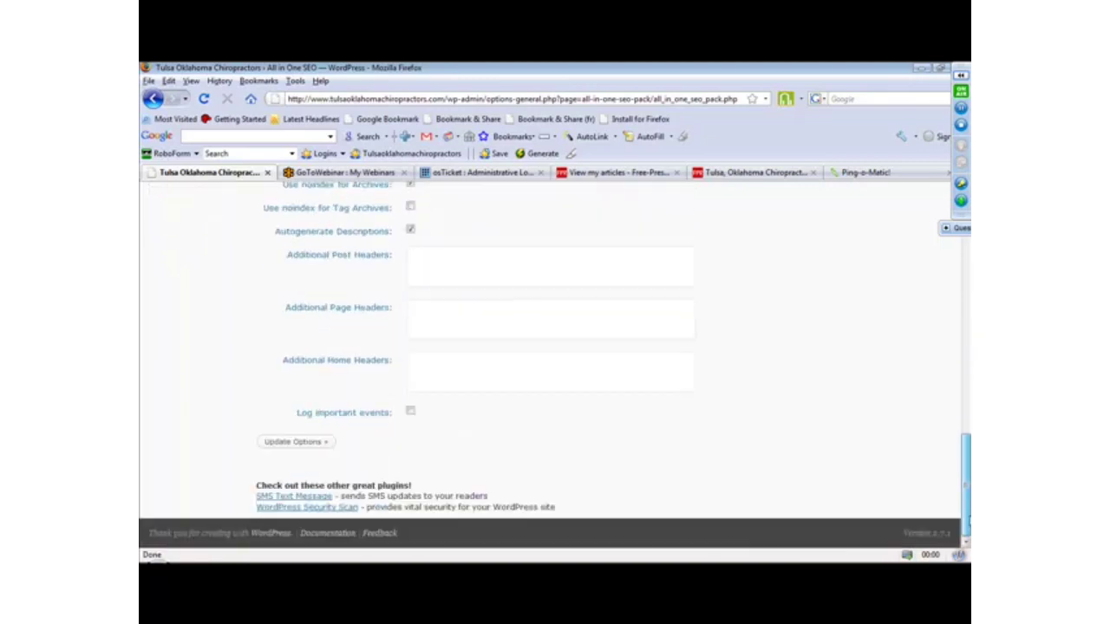
left_click(303, 441)
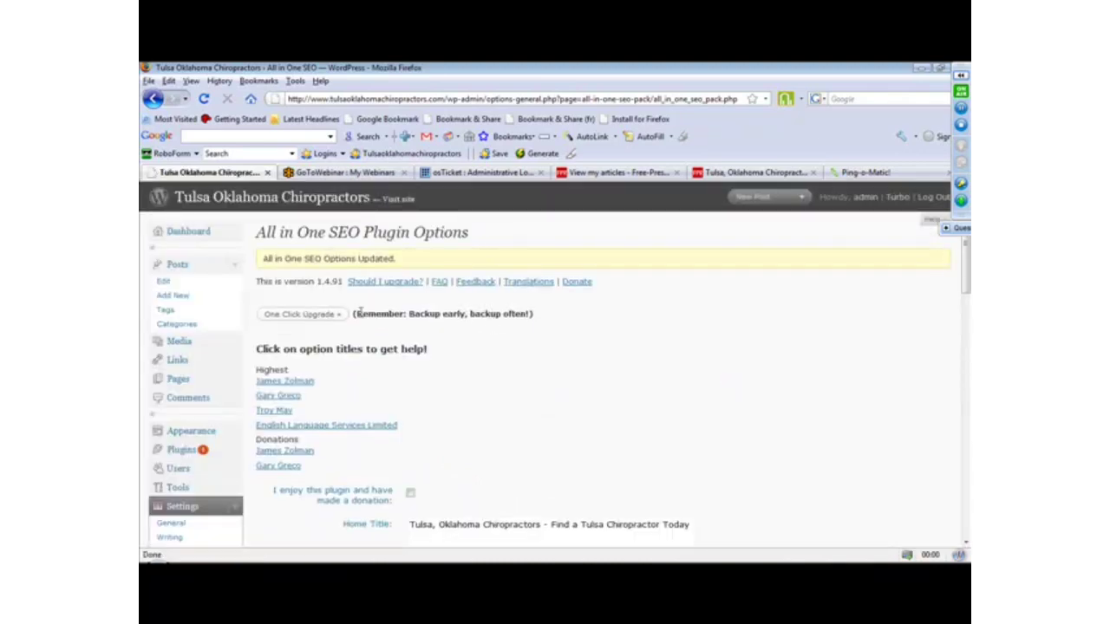
Start a new post titled "Test Post" with the body text "This is a test.".
left_click(187, 295)
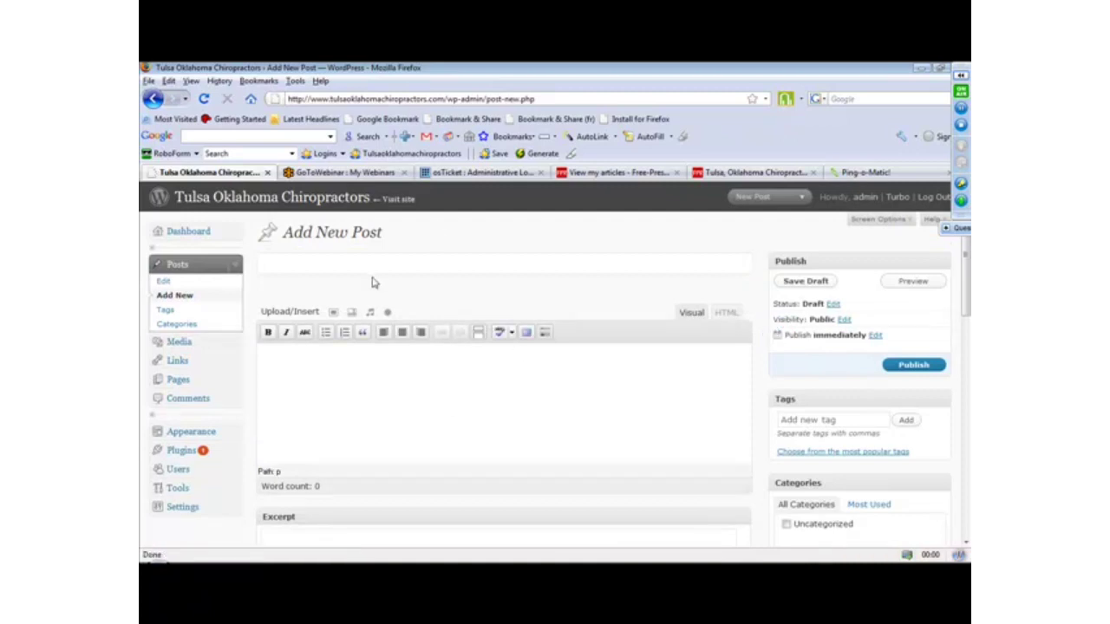
type("Test Post")
key("Tab")
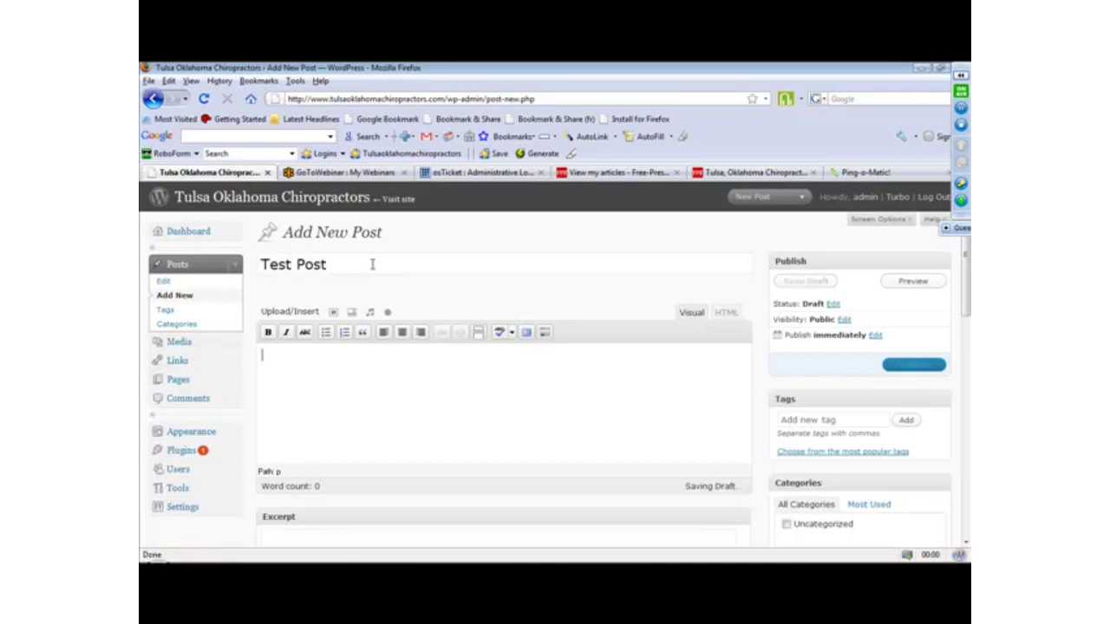
type("This is a test.")
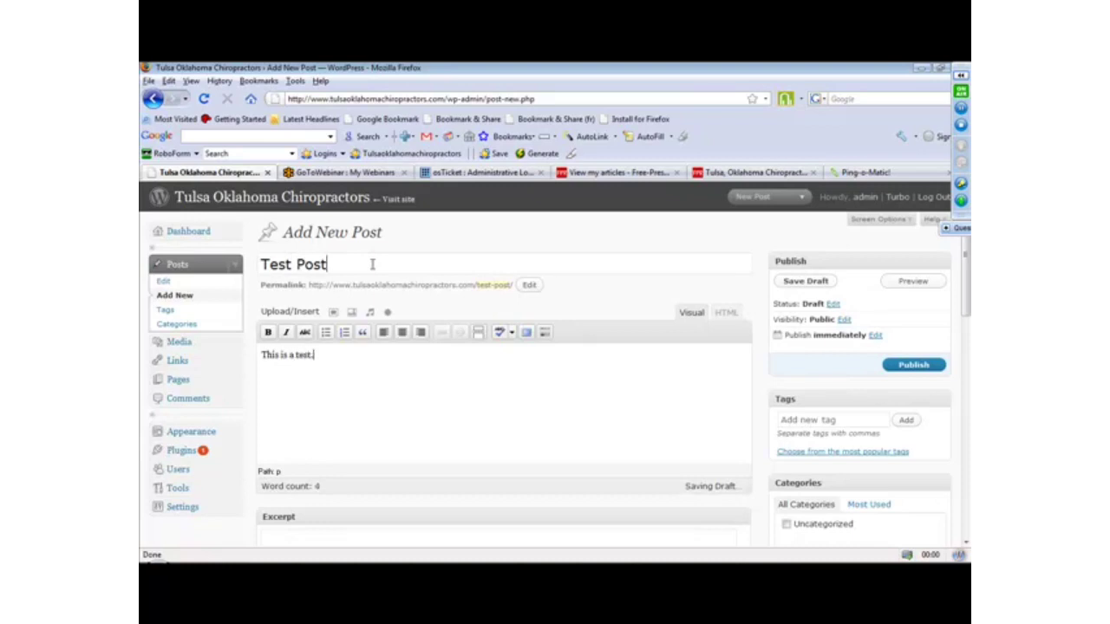
Move the All in One SEO Pack box up so it sits directly below the post's content editor.
left_click_drag(966, 300, 943, 346)
left_click(816, 324)
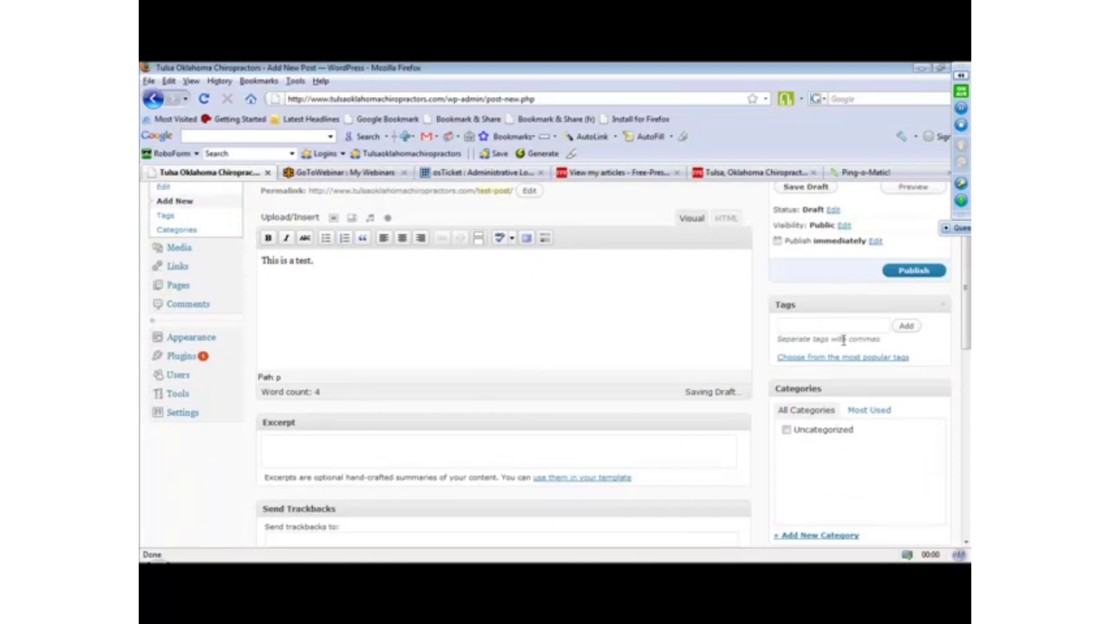
left_click_drag(967, 308, 966, 484)
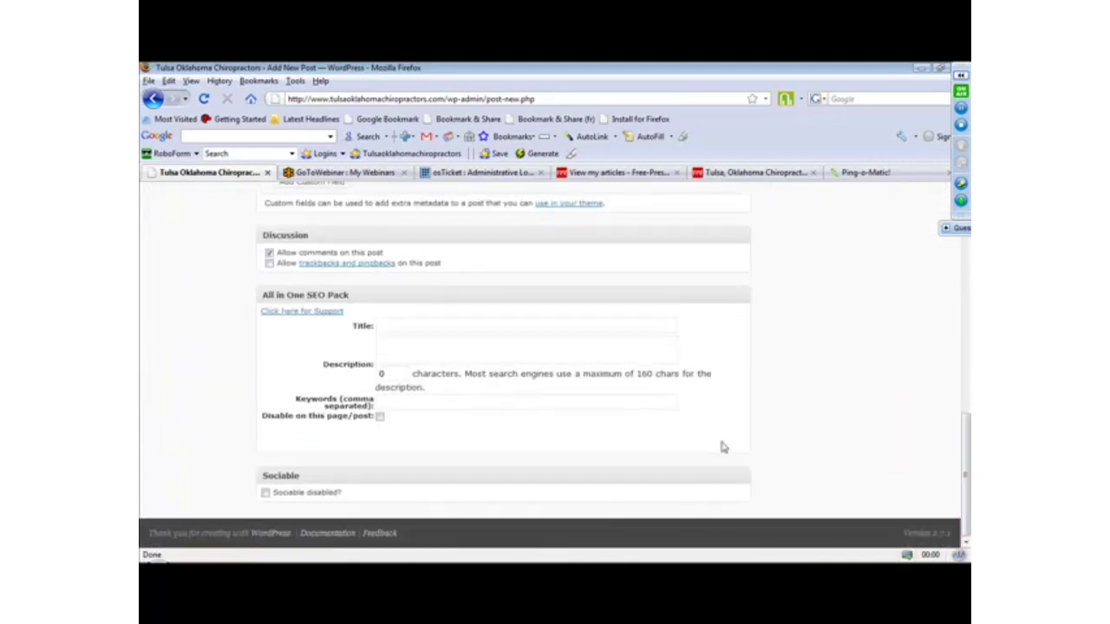
left_click_drag(381, 293, 383, 256)
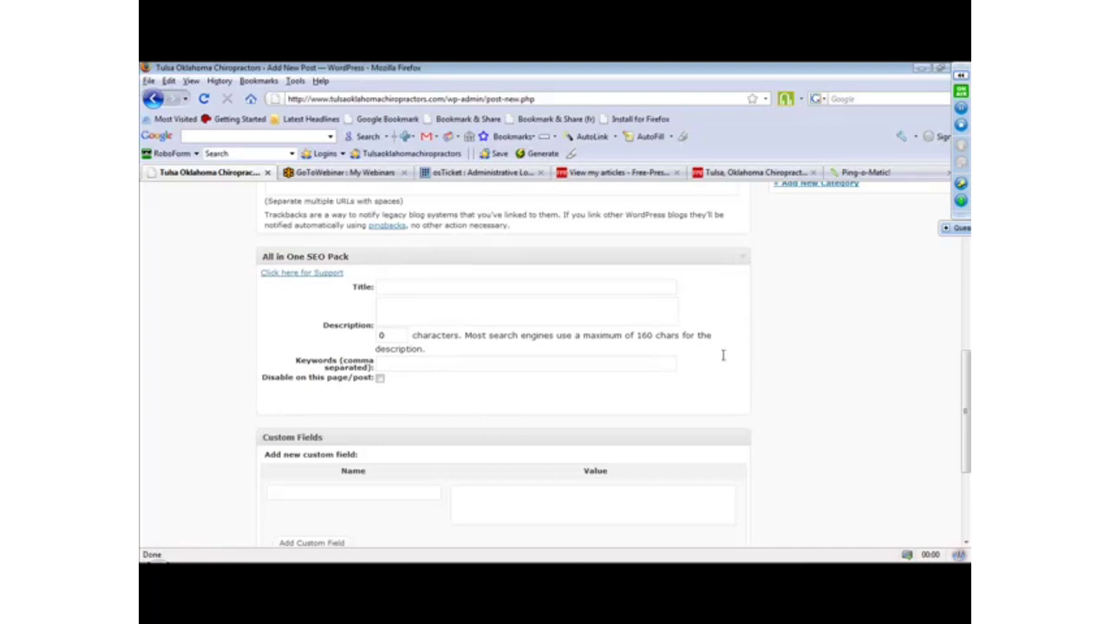
left_click_drag(966, 446, 967, 395)
left_click_drag(492, 404, 494, 210)
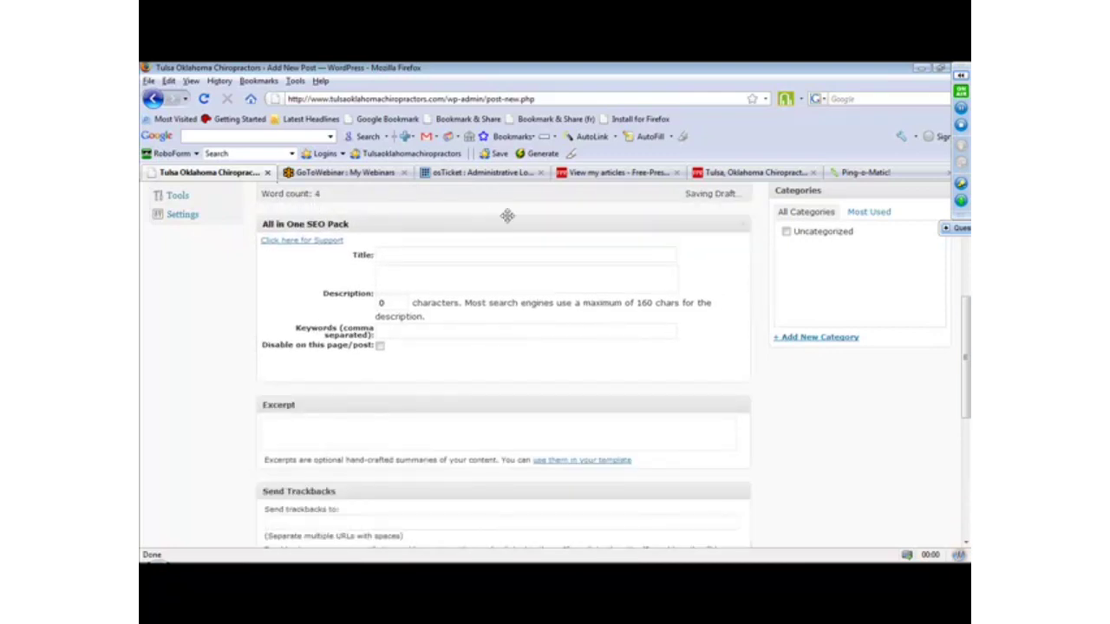
left_click_drag(968, 315, 968, 279)
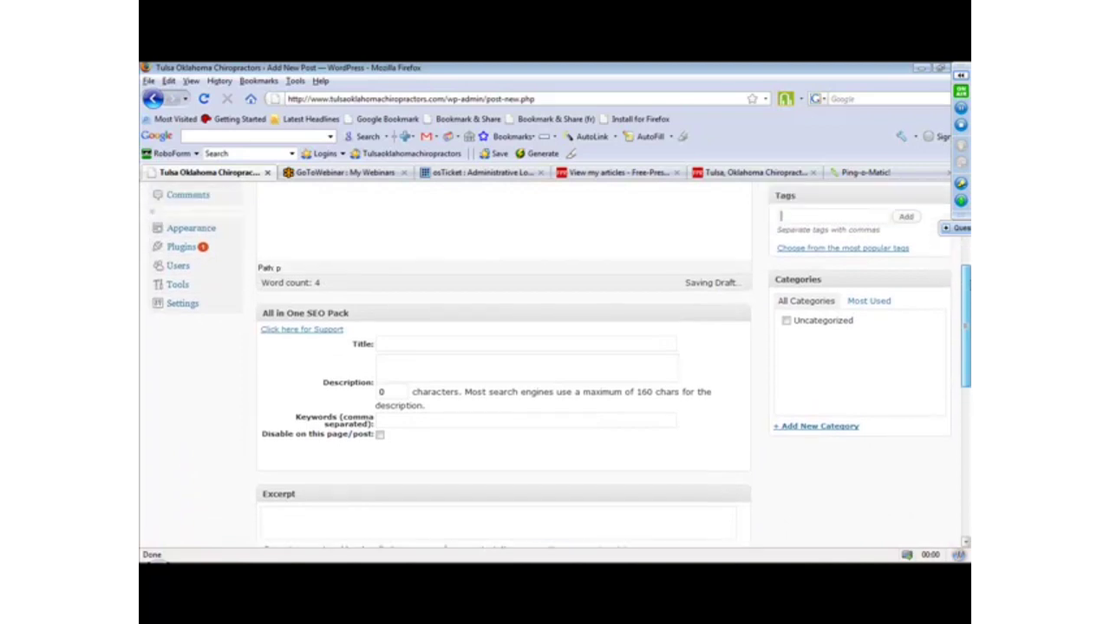
Enter "This Is A Test" as the post's All in One SEO Pack title.
left_click(513, 345)
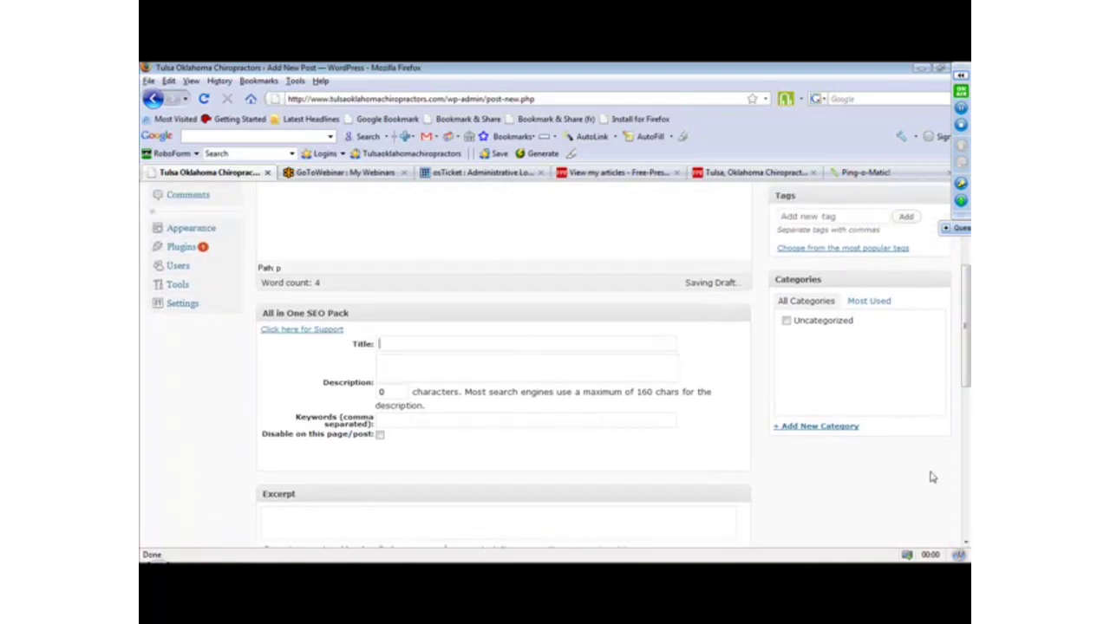
left_click_drag(969, 358, 967, 431)
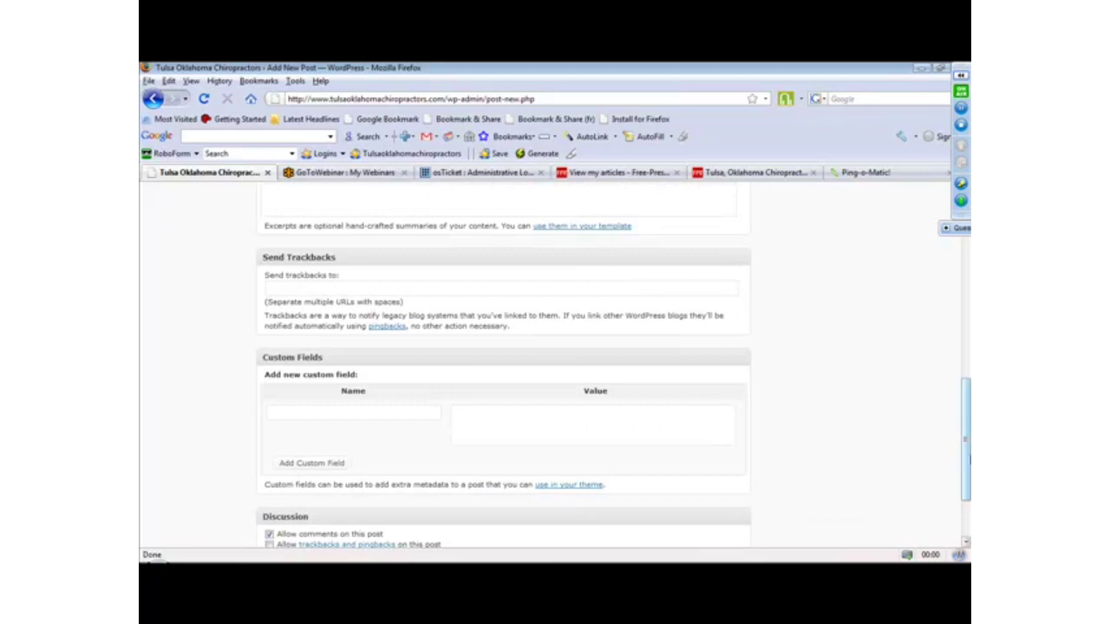
scroll(576, 402, "up", 6)
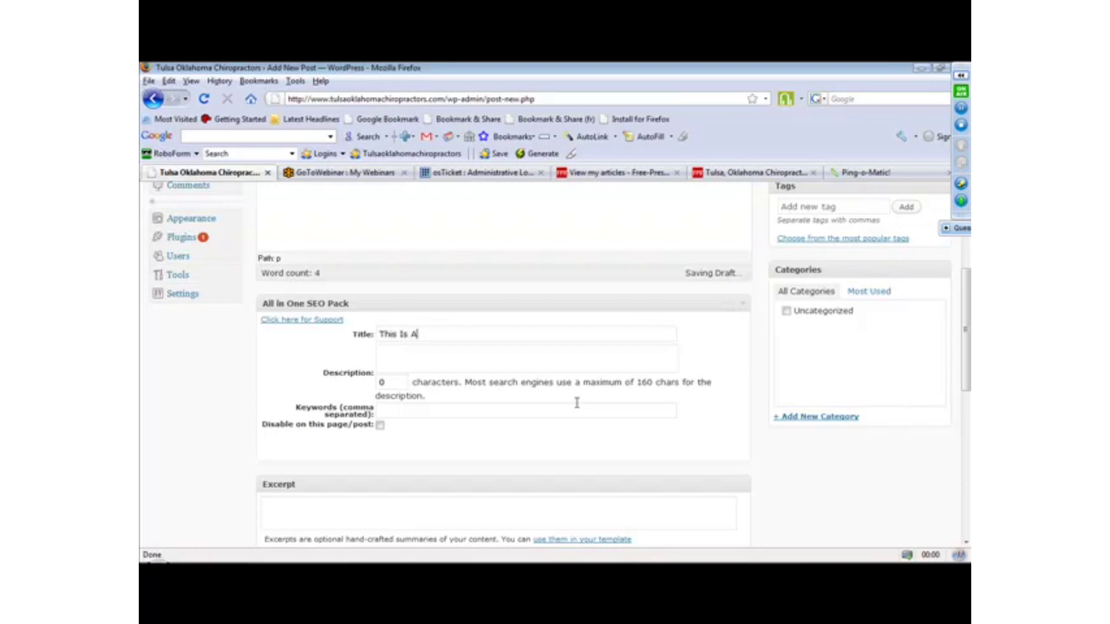
type("Test")
Replace the post's All in One SEO Pack title with "Weight Loss Tips".
left_click_drag(449, 330, 277, 341)
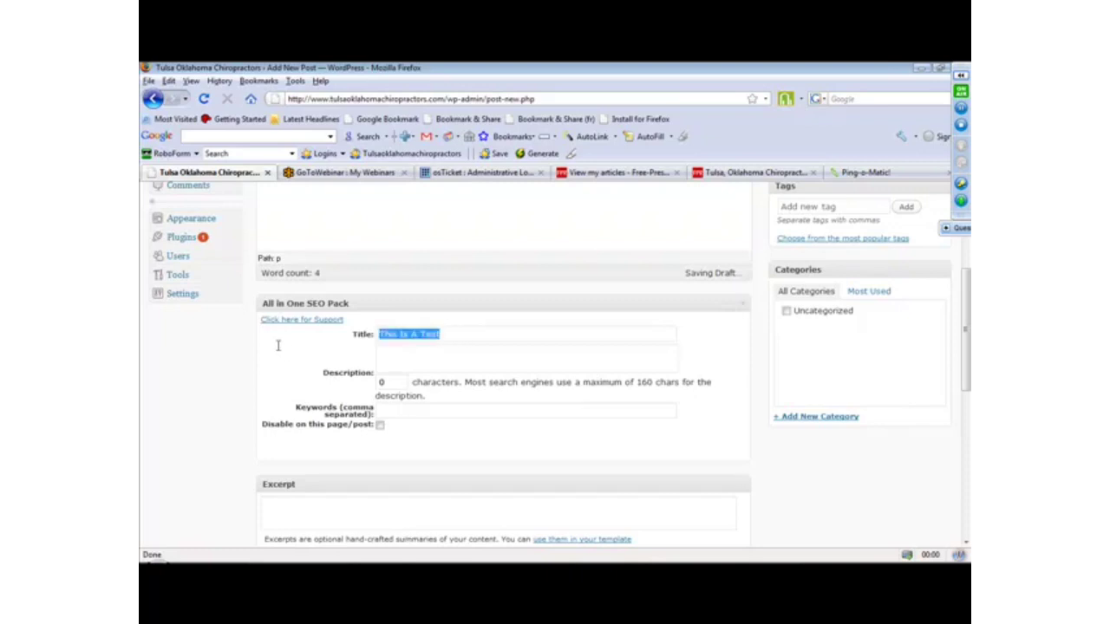
type("Weight Loss Tips")
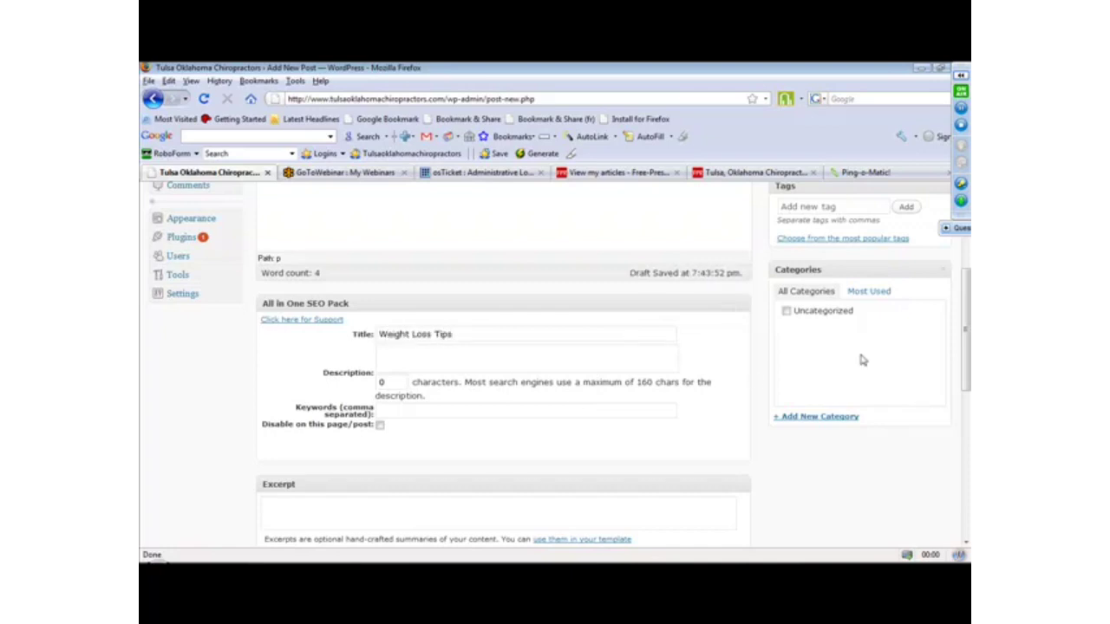
left_click_drag(966, 325, 962, 268)
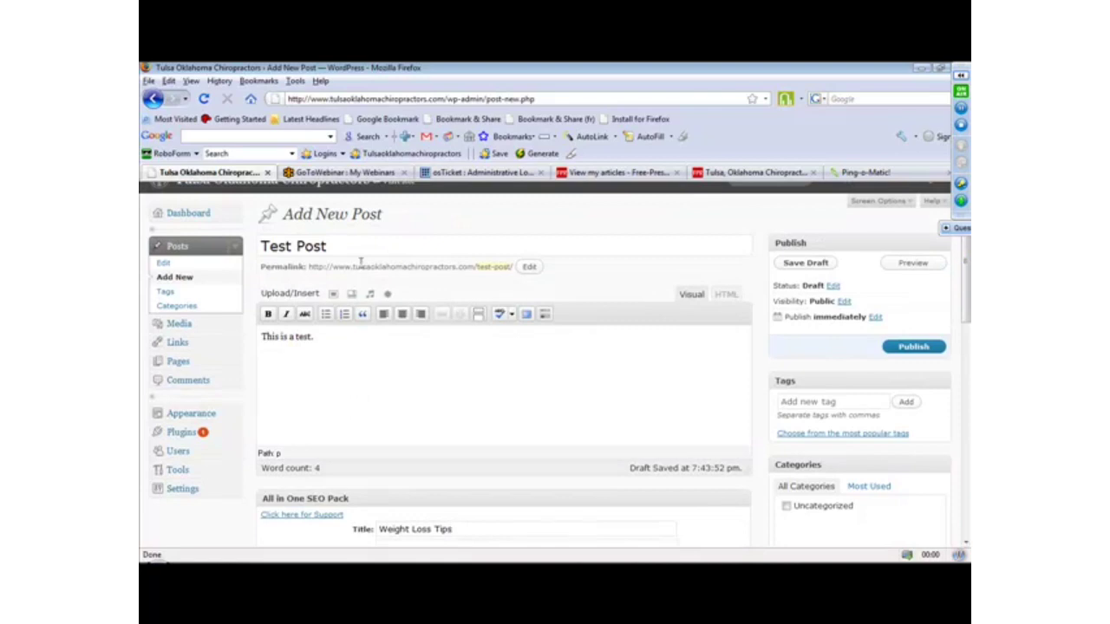
Change the post's title to "Top 25 Weight Loss Resources".
left_click_drag(344, 248, 170, 260)
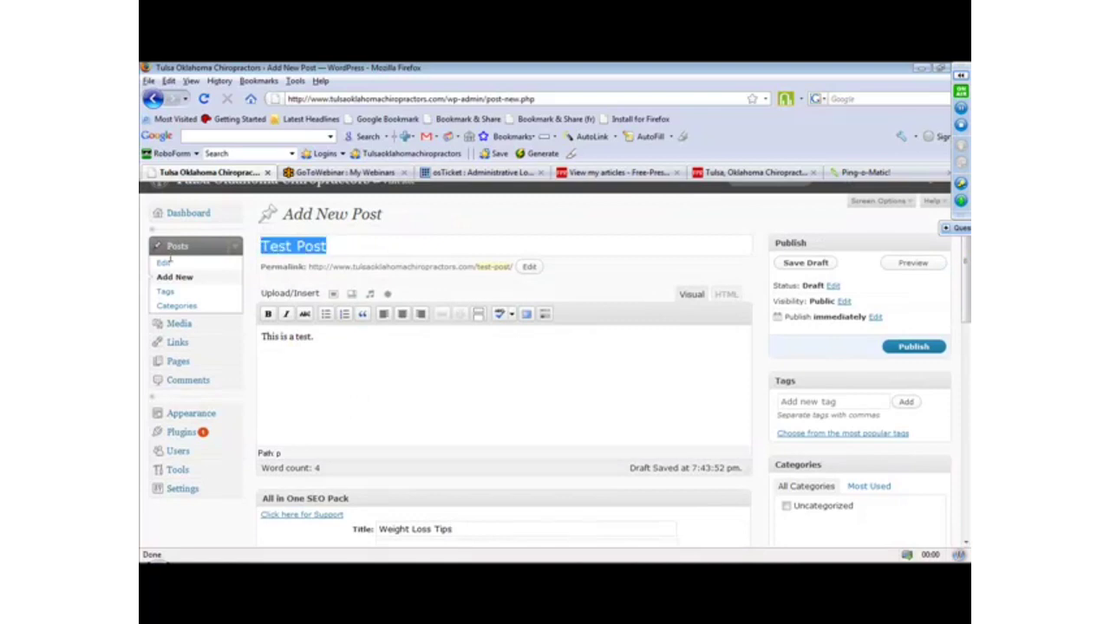
type("Top 25 Wei")
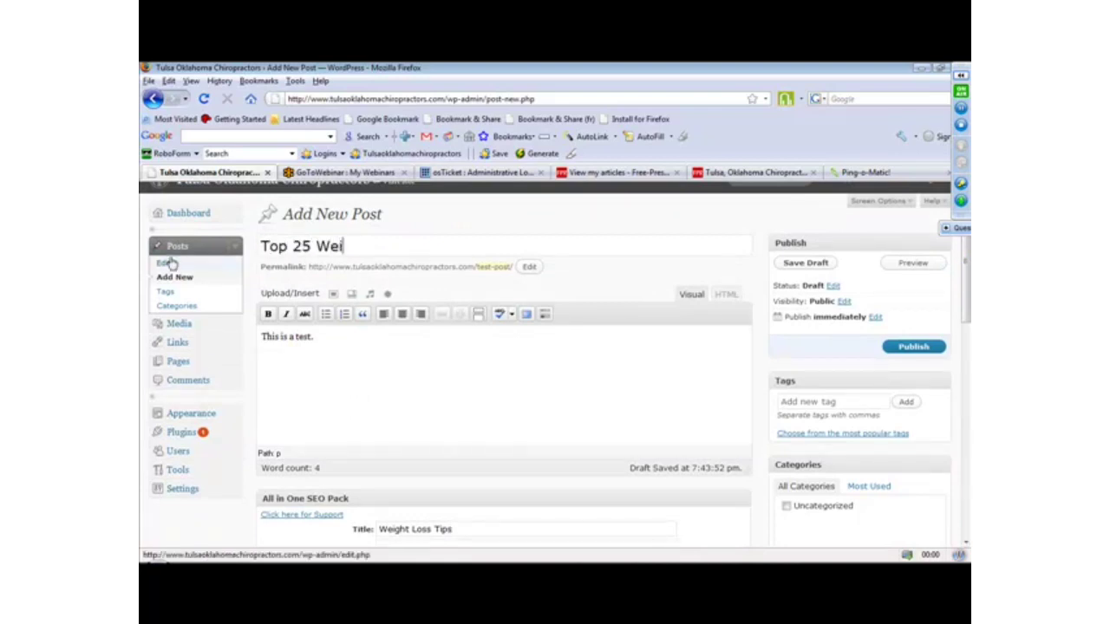
type("ght Loss Resources")
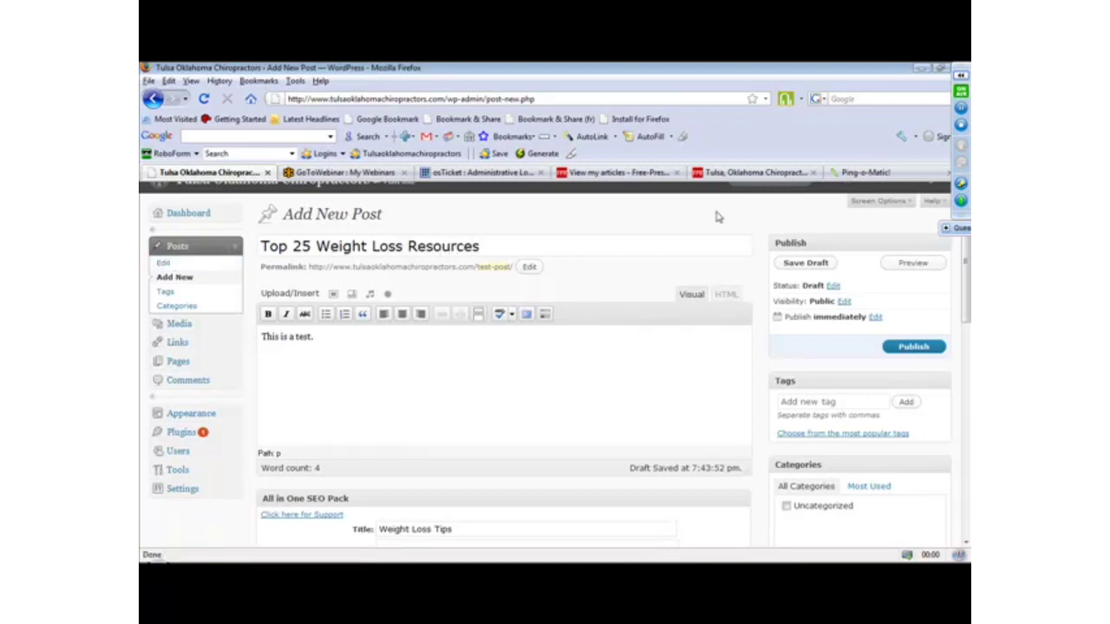
Extend the post's All in One SEO Pack title to "Weight Loss Tips - Weight Loss Information".
left_click_drag(967, 261, 947, 352)
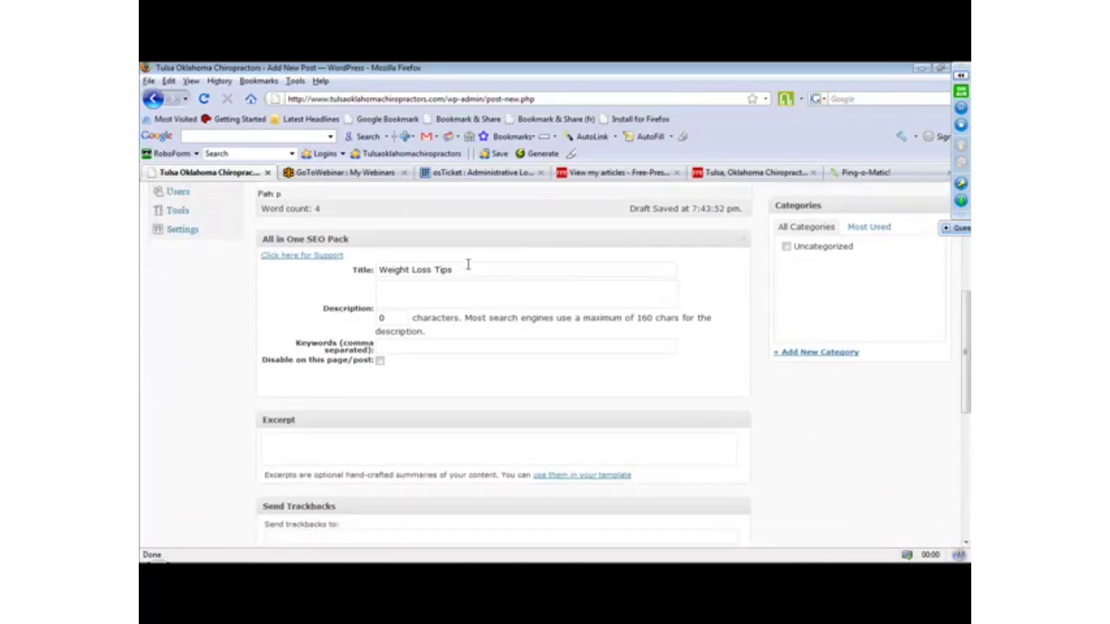
mouse_move(966, 359)
left_mouse_down()
mouse_move(968, 132)
mouse_move(964, 339)
left_mouse_up()
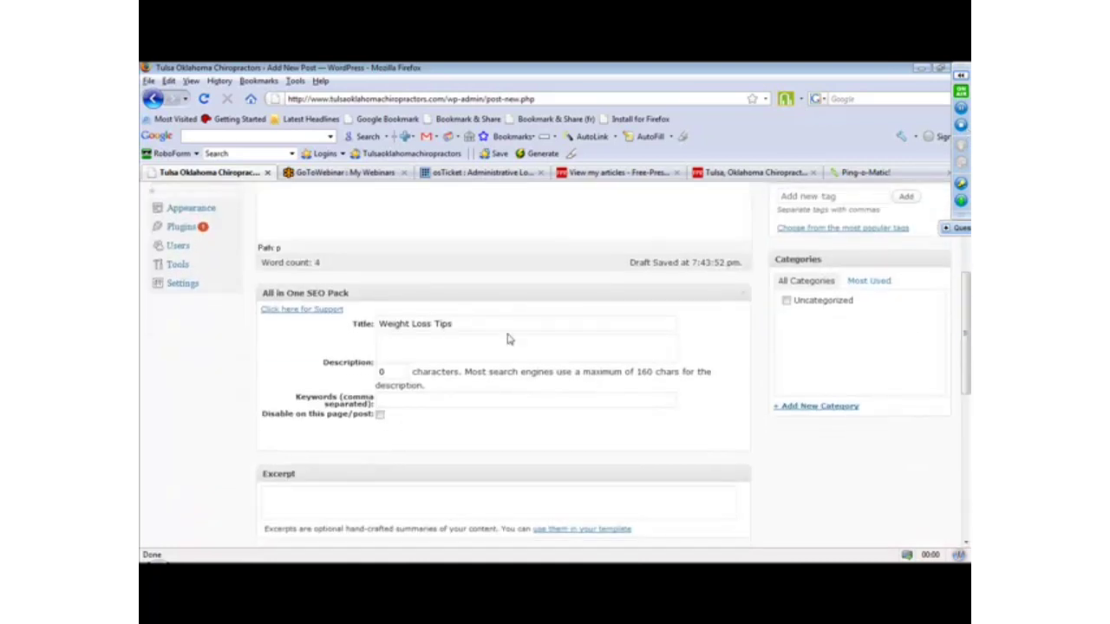
type("- Weight Loss Information")
left_click(495, 337)
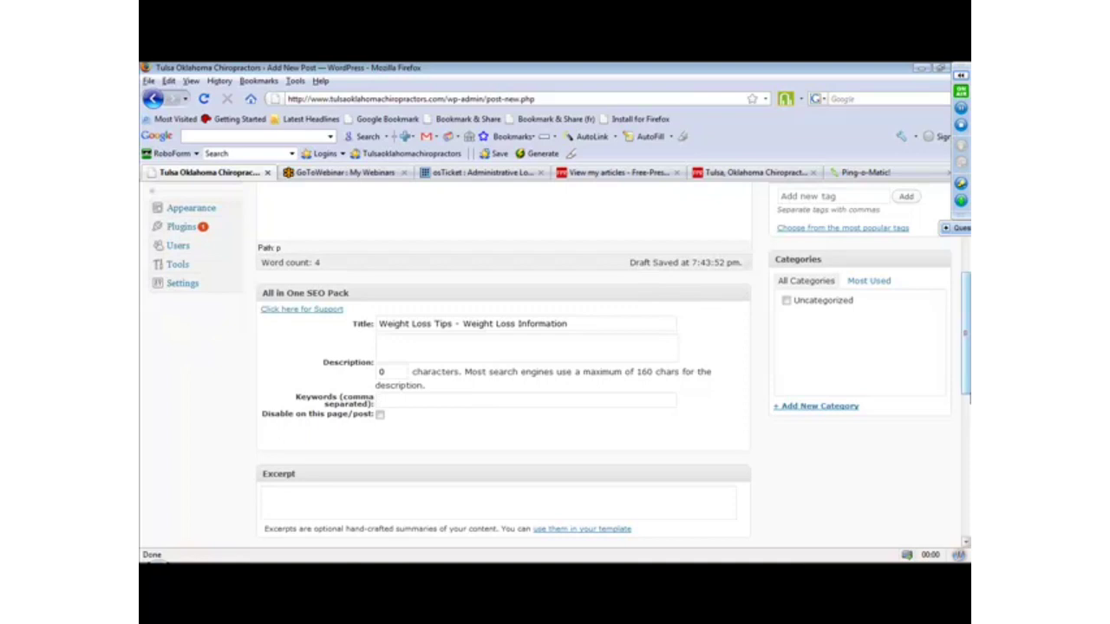
Leave the post editor and open the Sociable plugin's options in the site settings.
scroll(864, 443, "up", 5)
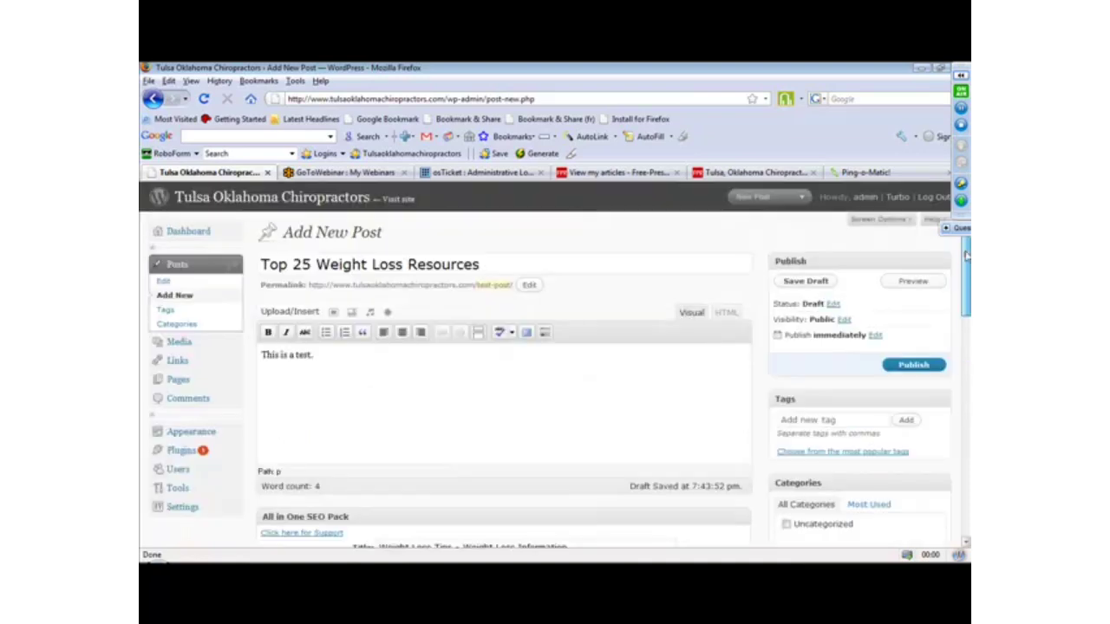
left_click_drag(967, 255, 966, 327)
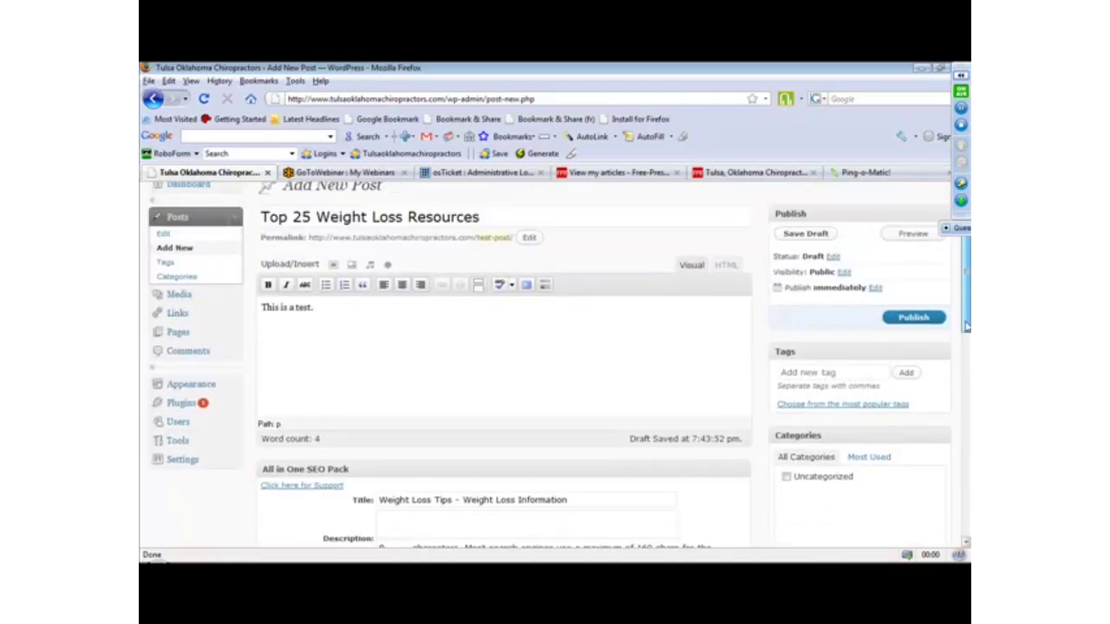
left_click(178, 460)
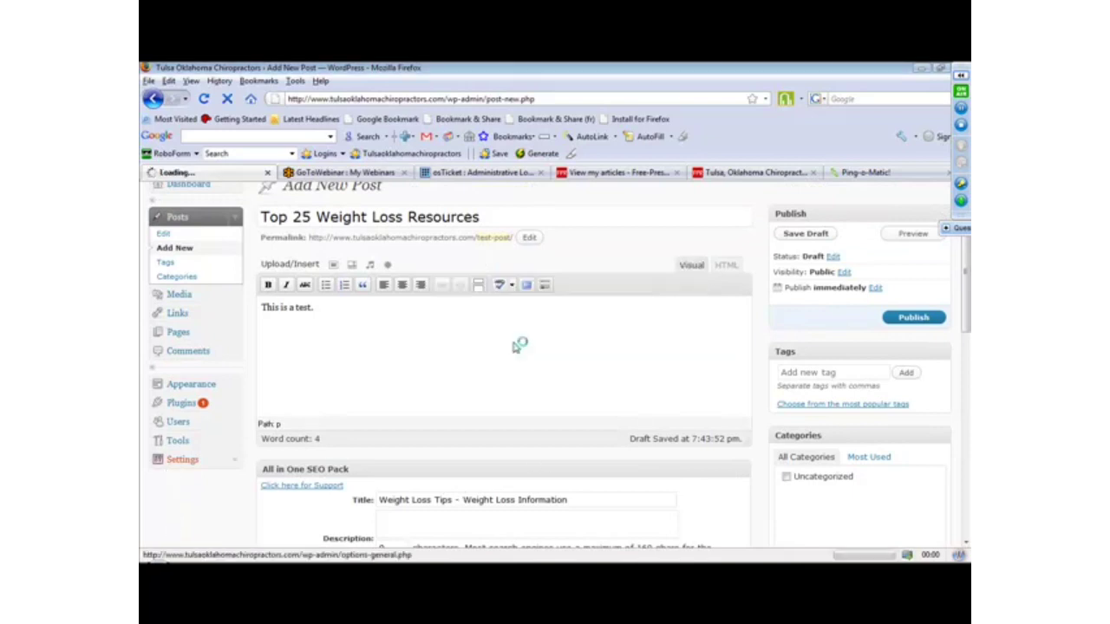
left_click(520, 346)
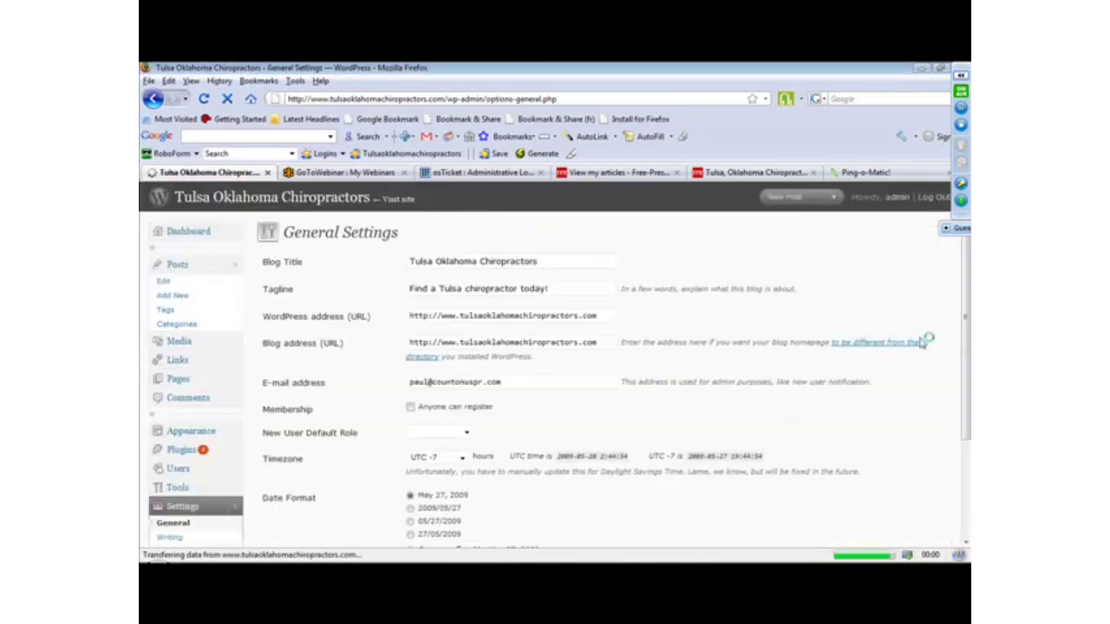
left_click_drag(967, 293, 960, 419)
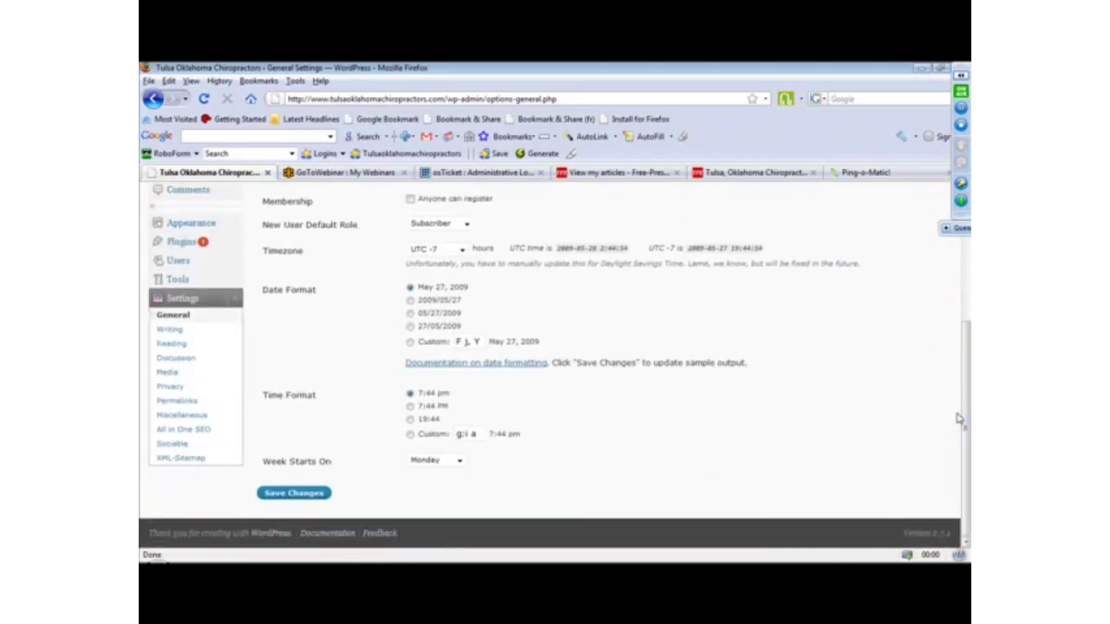
left_click(173, 445)
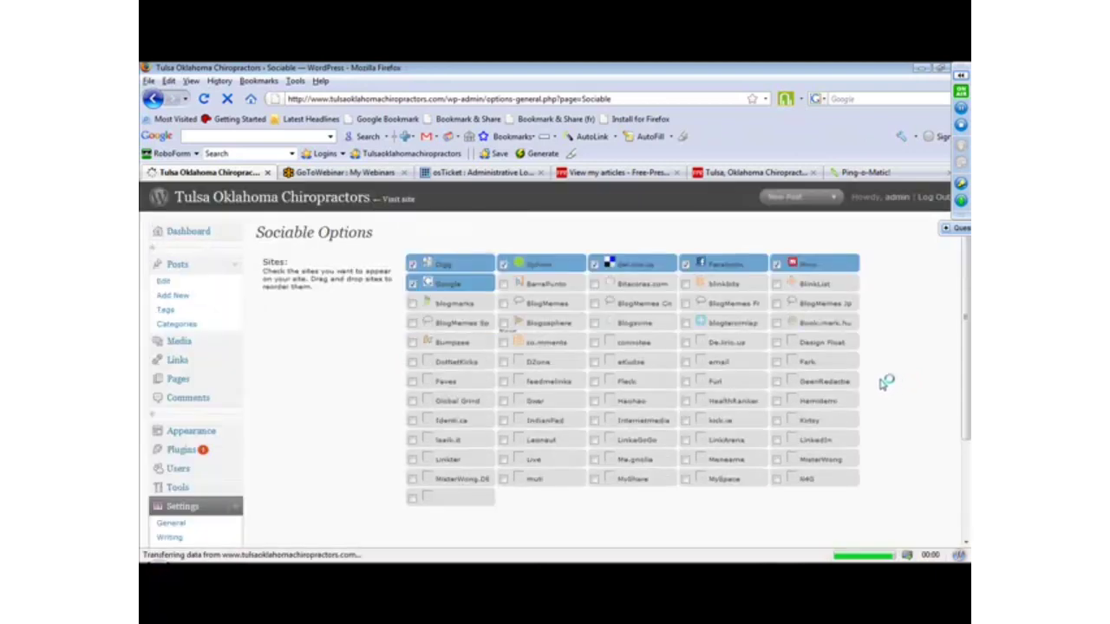
Enable TwitThis among the Sociable sites and save the changes.
left_click_drag(966, 263, 968, 288)
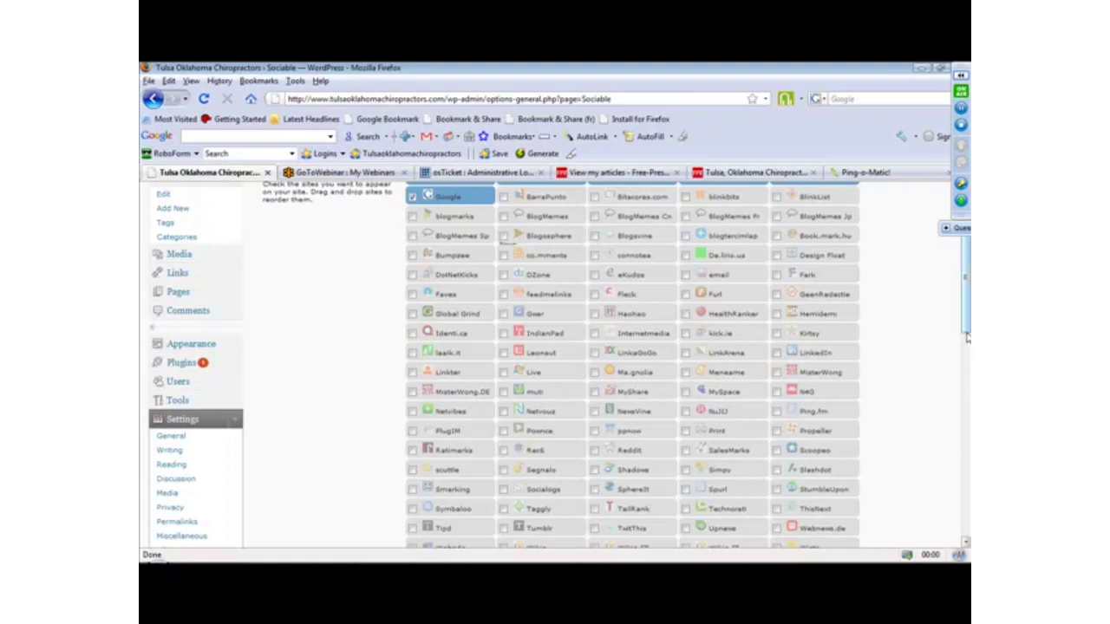
left_click_drag(966, 336, 966, 375)
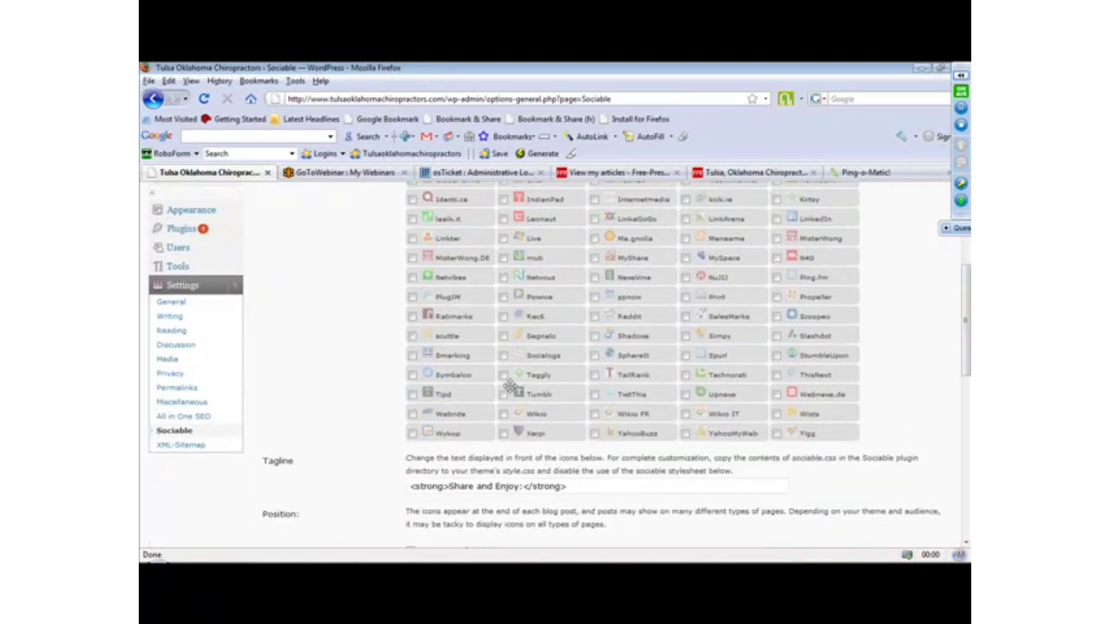
left_click(595, 395)
left_click_drag(967, 366, 967, 456)
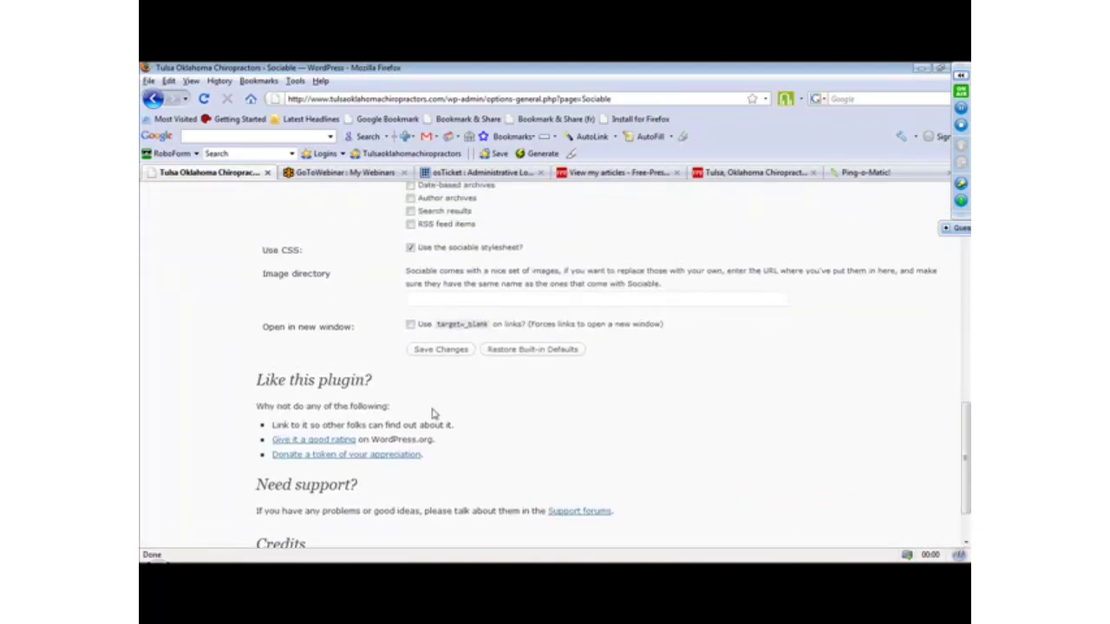
left_click(433, 349)
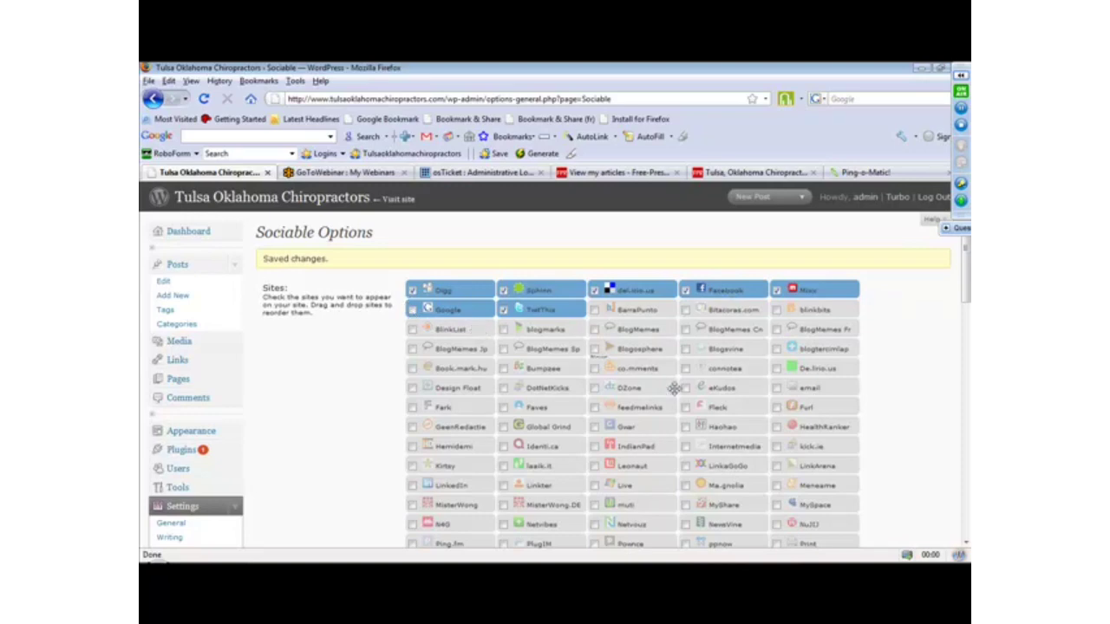
Disable Google, enable LinkedIn and MisterWong among the Sociable sites, and save the changes.
left_click(965, 344)
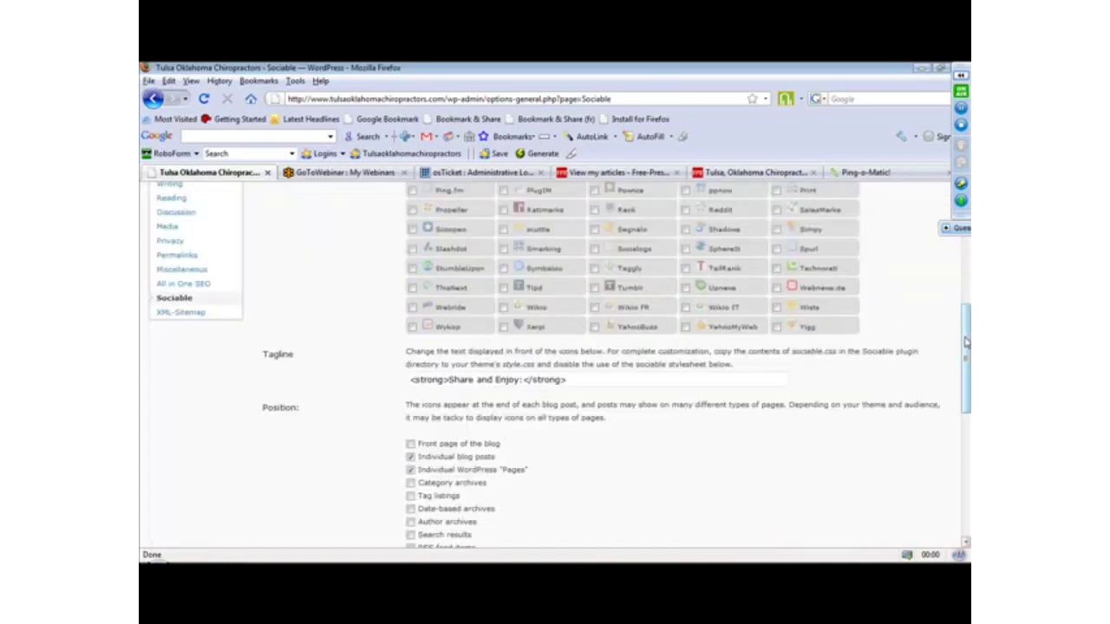
left_click_drag(964, 343, 966, 284)
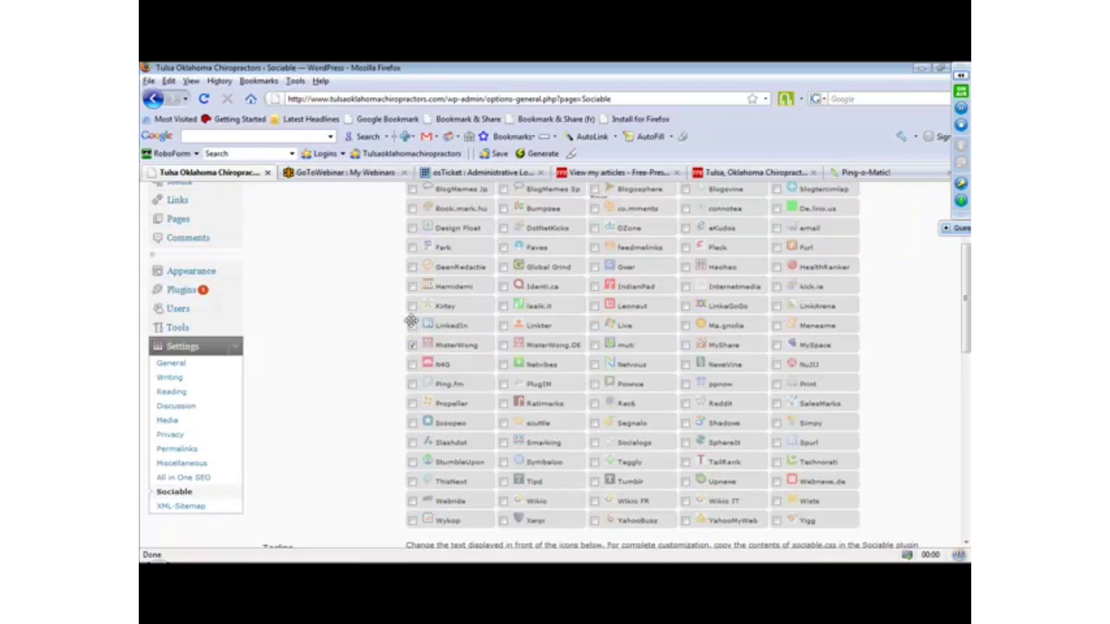
left_click(413, 325)
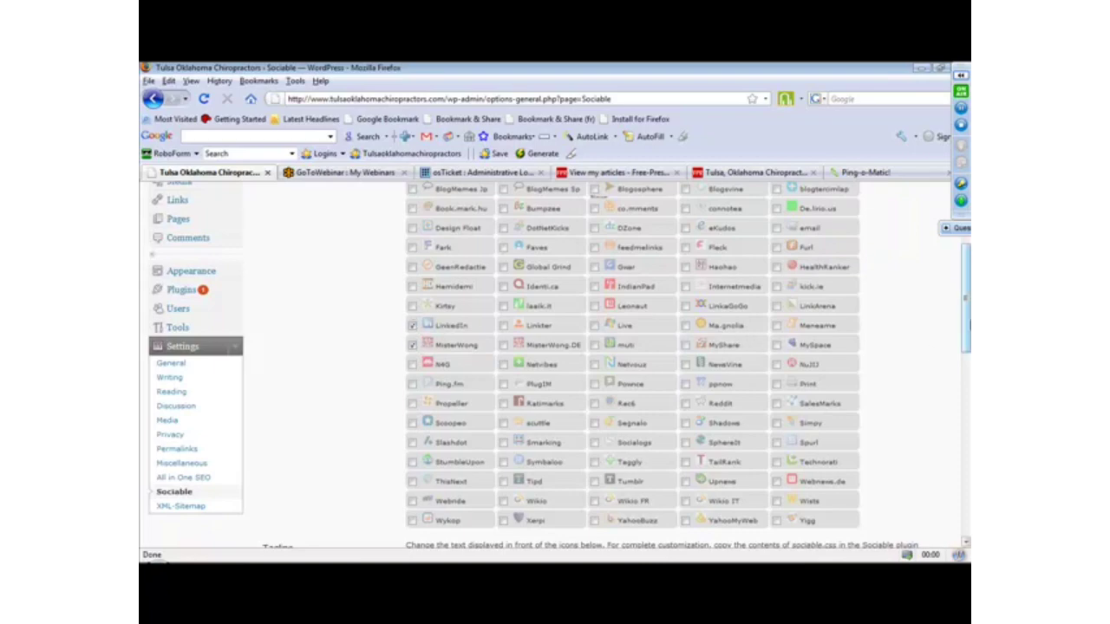
left_click_drag(967, 325, 969, 438)
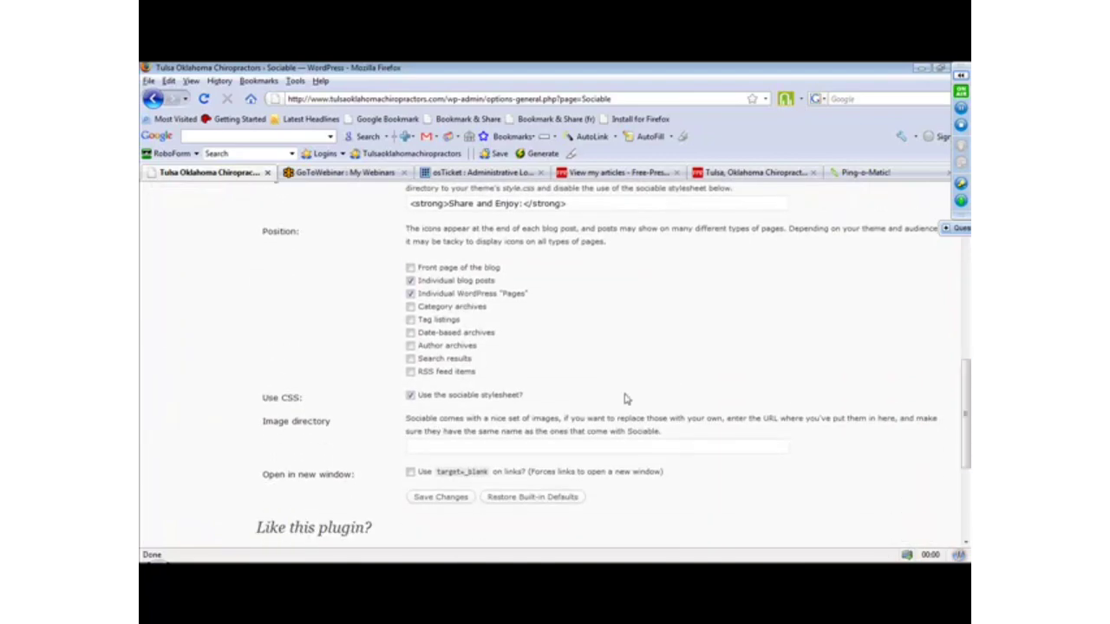
left_click(443, 498)
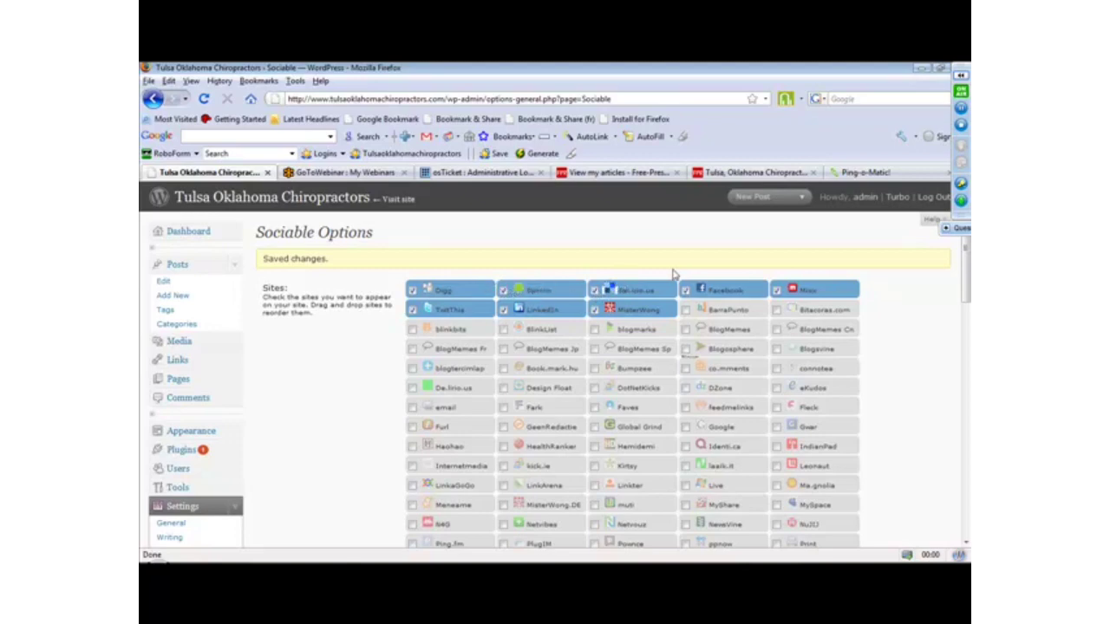
Try to move del.icio.us ahead of Sphinn in the order of the Sociable sites.
left_click_drag(631, 291, 573, 293)
left_click(573, 289)
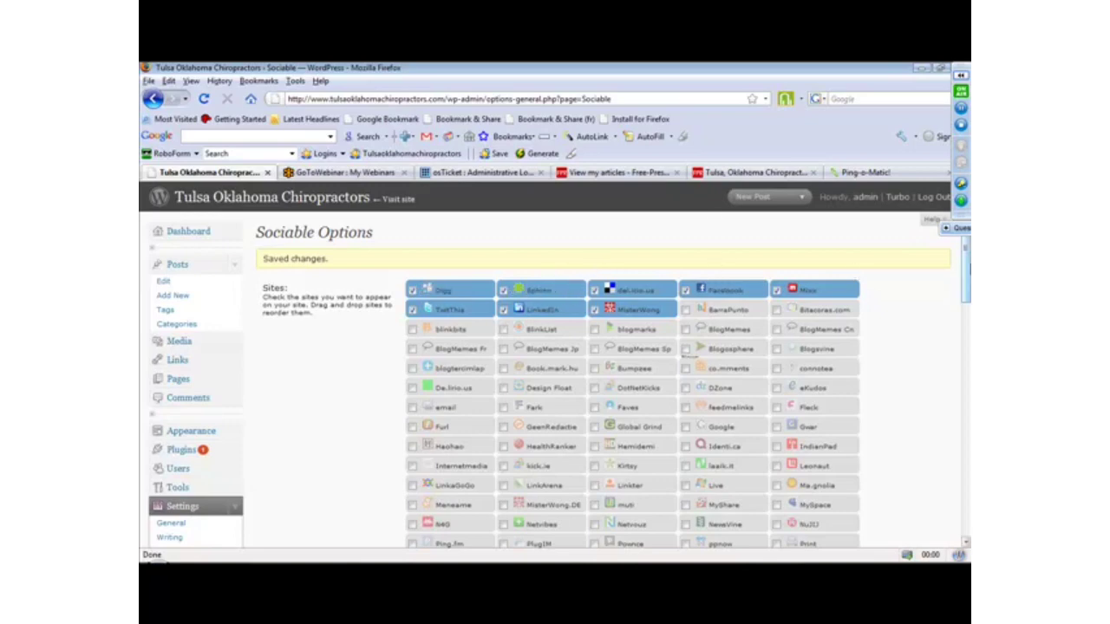
Open the XML-Sitemap generator's settings page.
left_click_drag(965, 260, 959, 203)
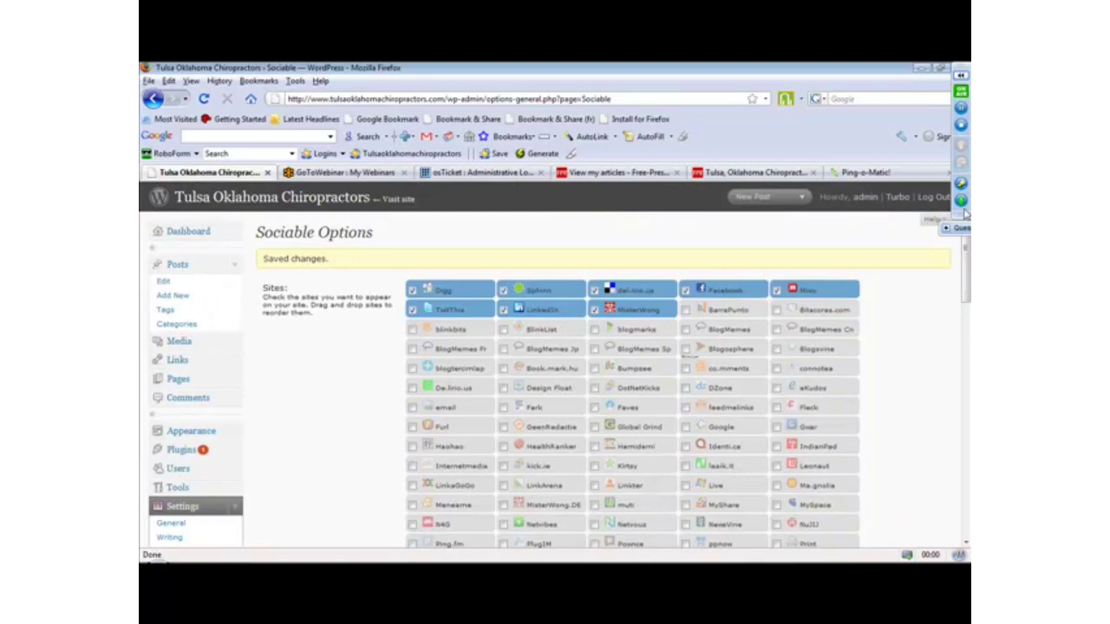
left_click_drag(965, 261, 966, 304)
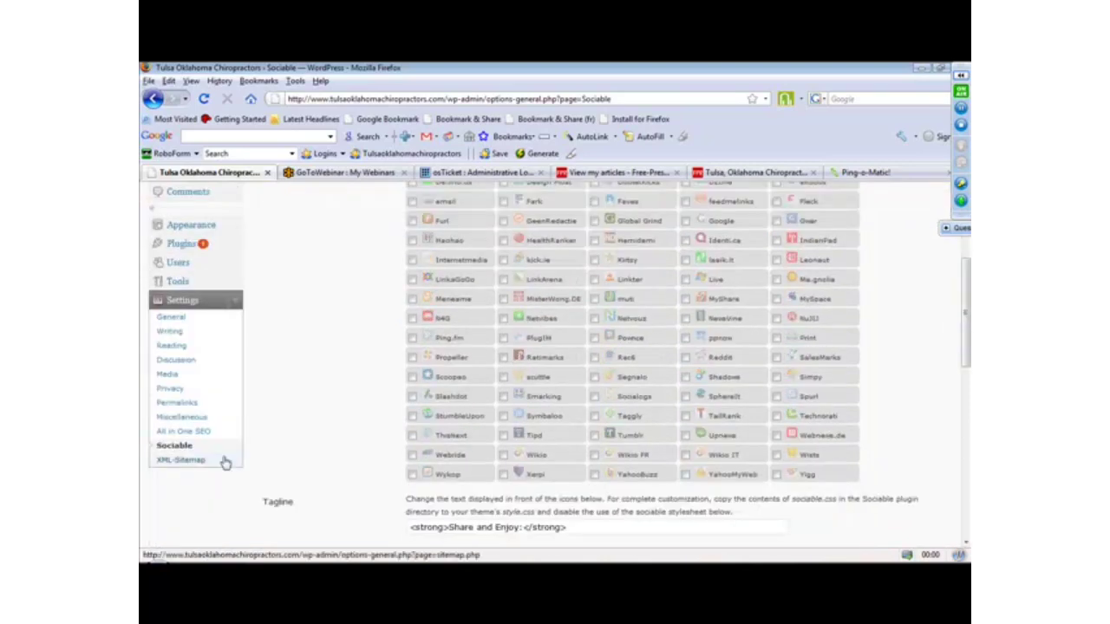
left_click(181, 462)
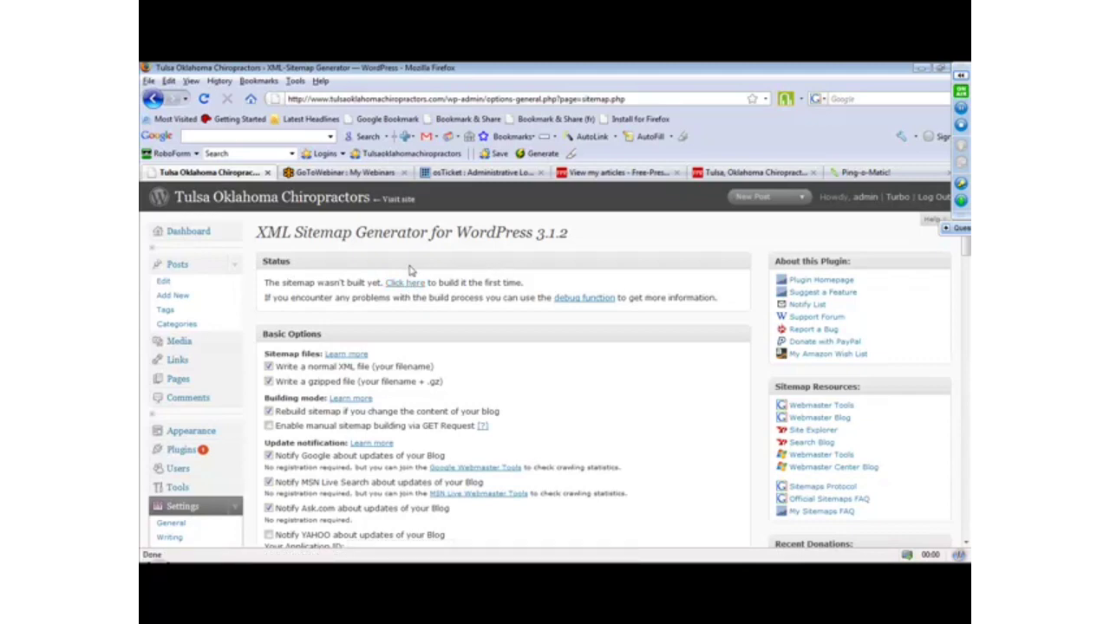
left_click_drag(967, 248, 965, 205)
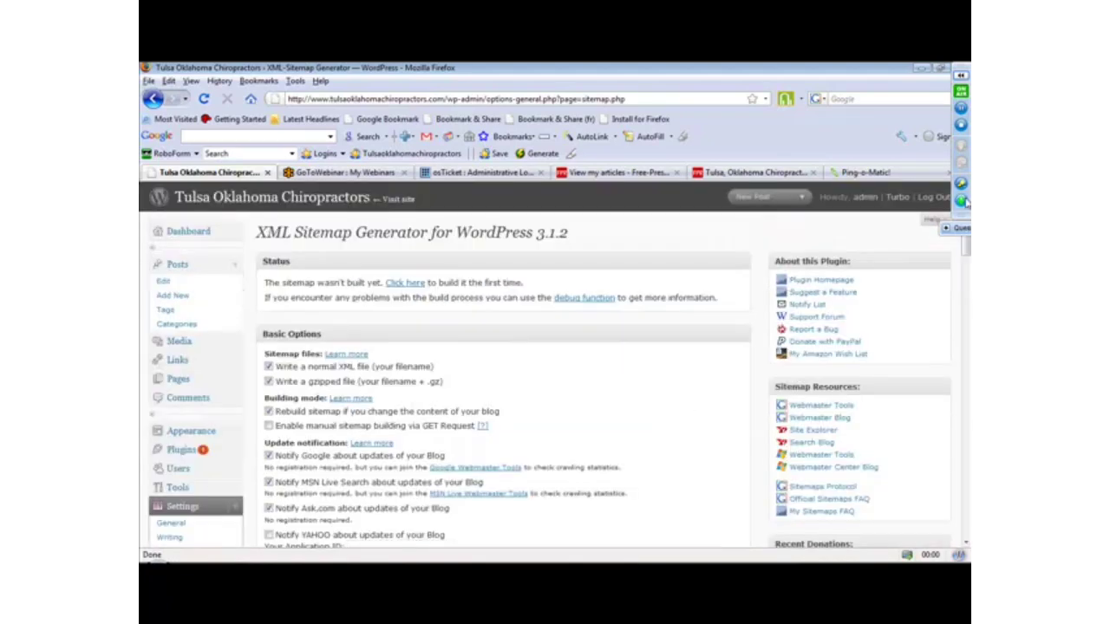